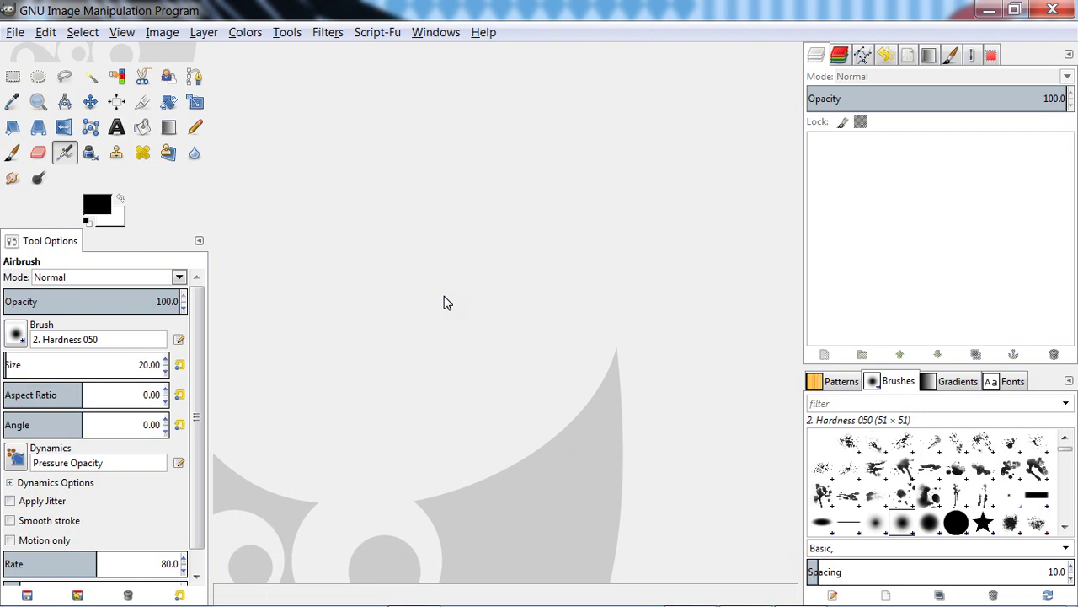
Browse to Sprites > Fighters > Sonic The Hedgehog (Series) > Team Sonic > Sonic > Classic.
{"action": "left_click", "coordinate": [368, 286]}
{"action": "left_click", "coordinate": [15, 32]}
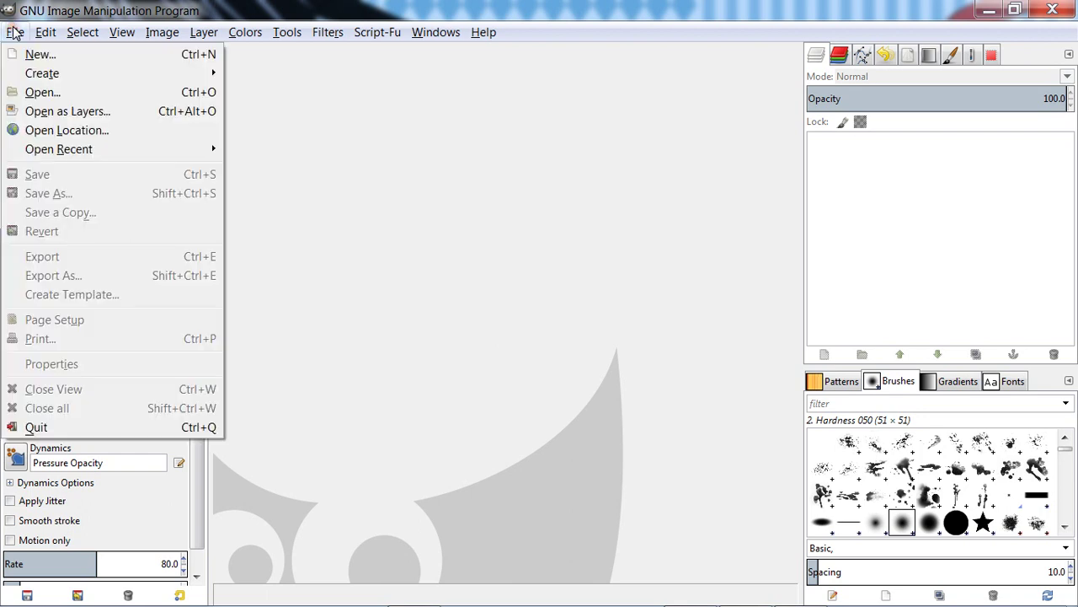
{"action": "left_click", "coordinate": [99, 94]}
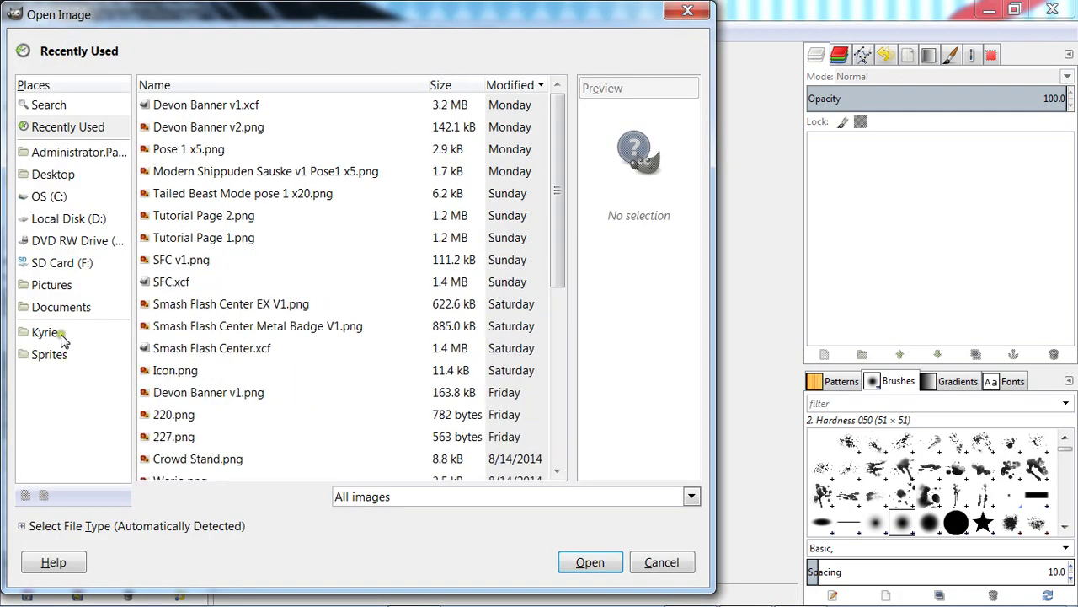
{"action": "left_click", "coordinate": [49, 354]}
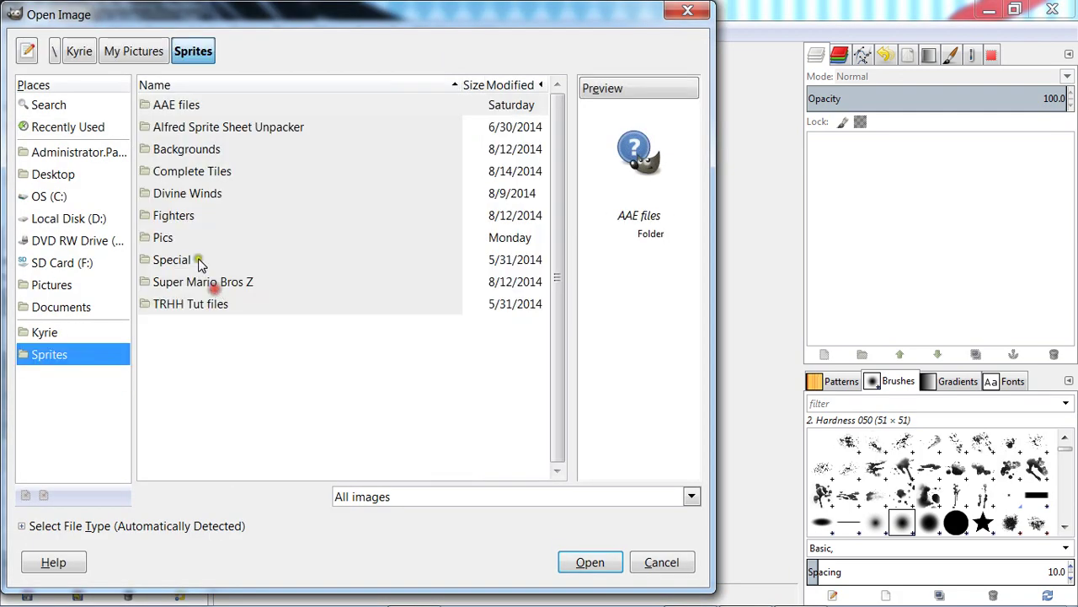
{"action": "double_click", "coordinate": [199, 262]}
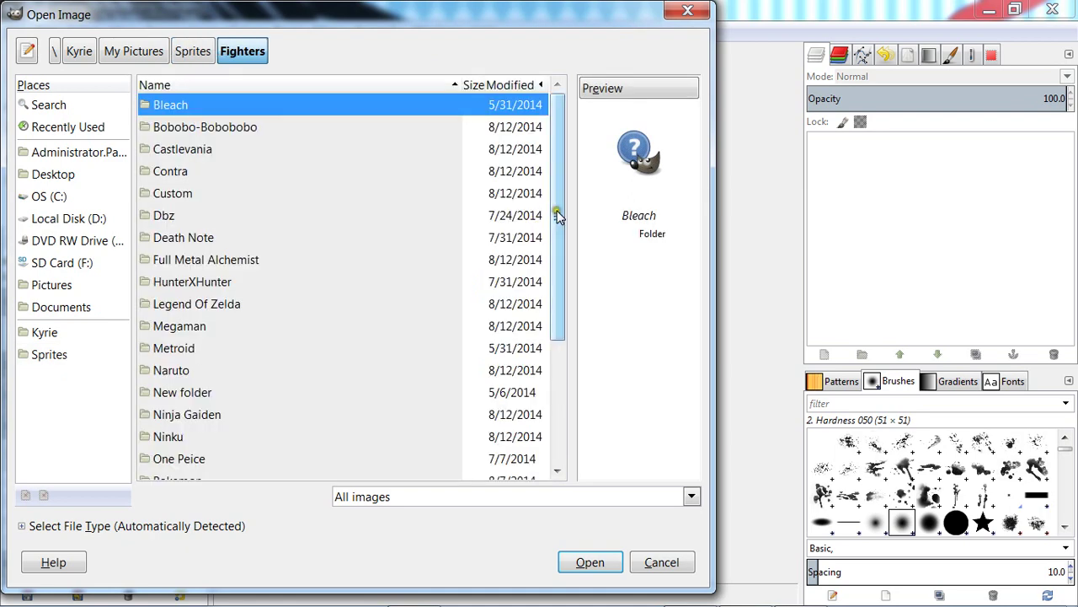
{"action": "left_click_drag", "start_coordinate": [557, 216], "coordinate": [543, 368]}
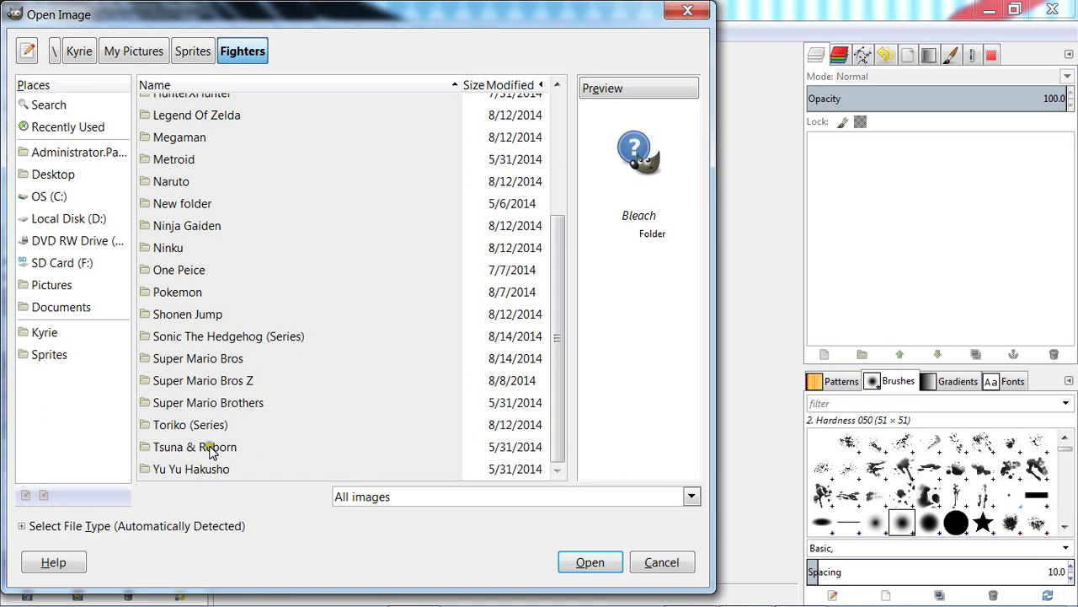
{"action": "double_click", "coordinate": [240, 337]}
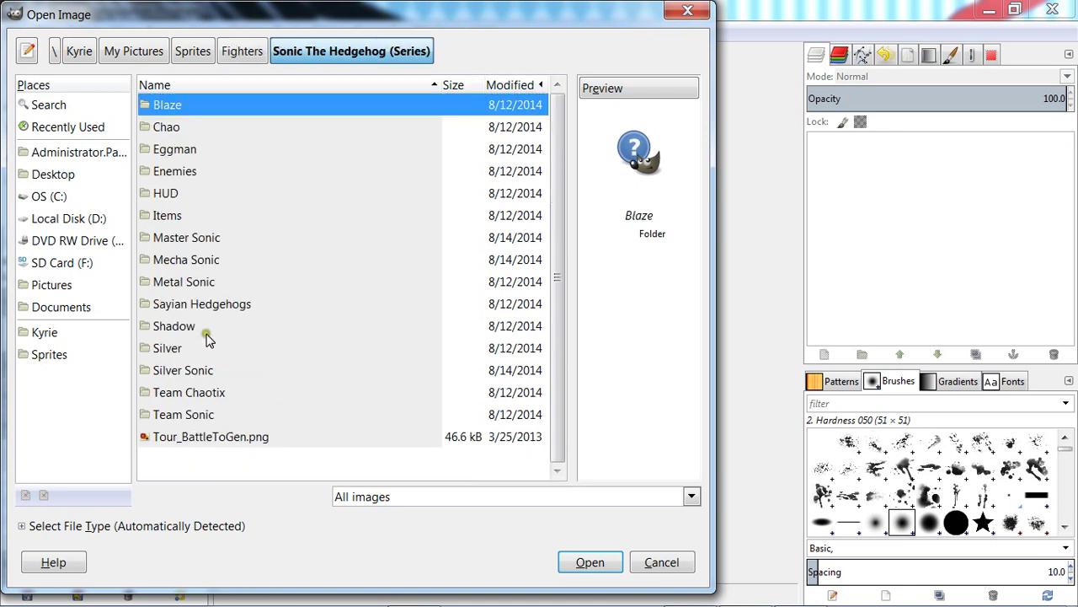
{"action": "double_click", "coordinate": [205, 414]}
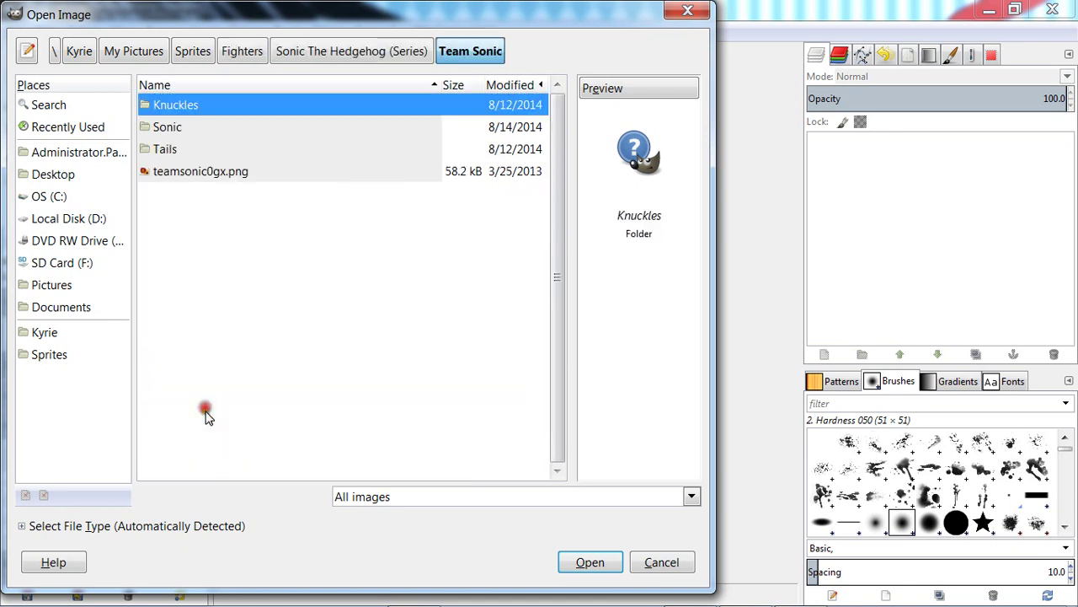
{"action": "double_click", "coordinate": [208, 149]}
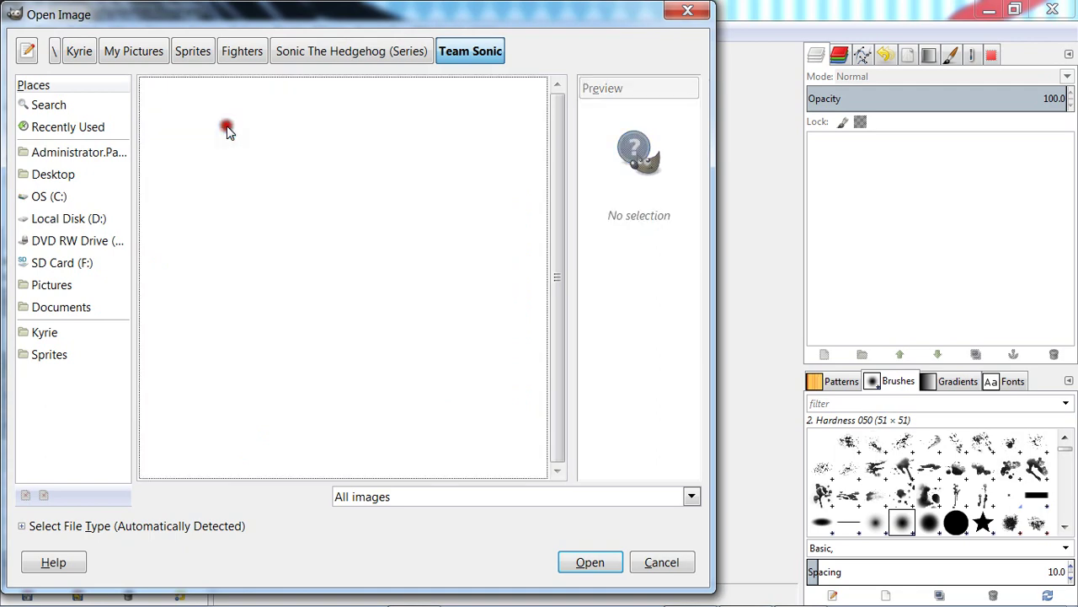
{"action": "left_click", "coordinate": [214, 127]}
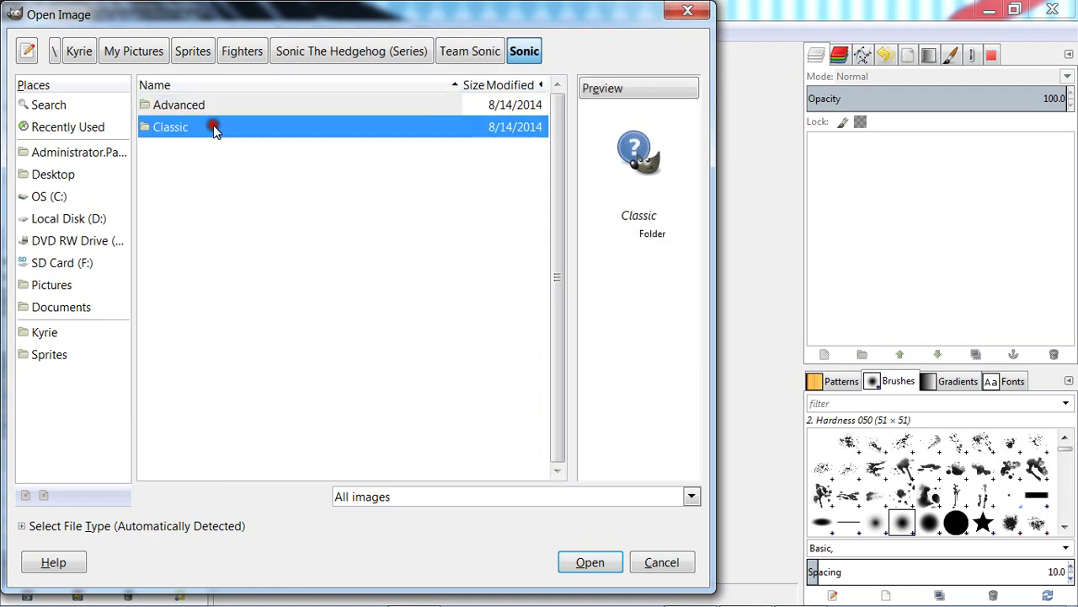
{"action": "double_click", "coordinate": [214, 127]}
Preview several Classic sprite sheets, then open sonicthehedgehog Classic.png.
{"action": "left_click", "coordinate": [253, 128]}
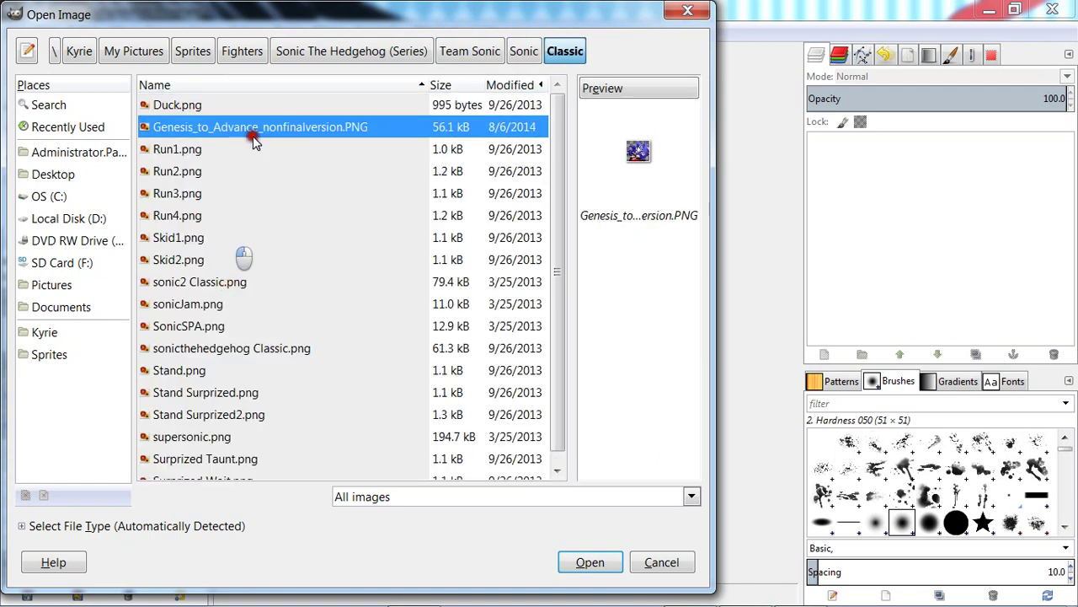
{"action": "left_click_drag", "start_coordinate": [556, 243], "coordinate": [549, 253]}
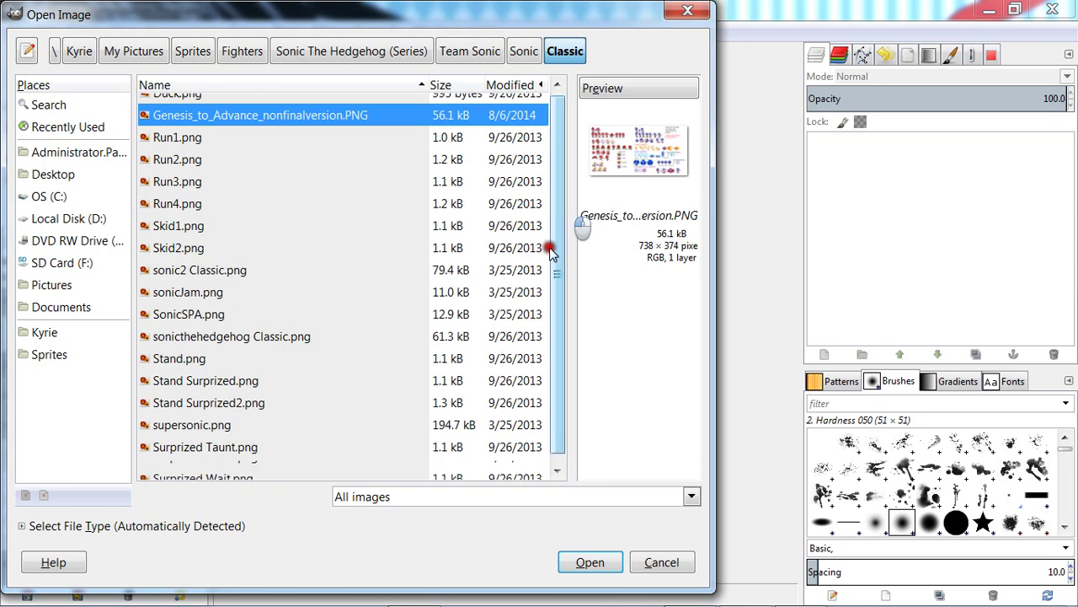
{"action": "left_click", "coordinate": [253, 380]}
{"action": "left_click", "coordinate": [251, 424]}
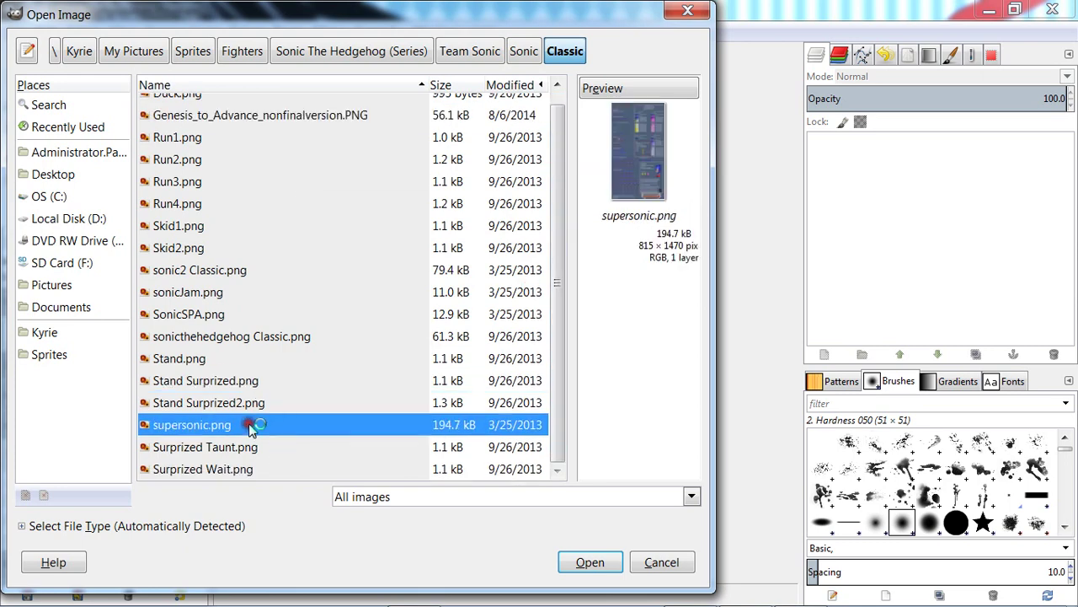
{"action": "left_click", "coordinate": [253, 446]}
{"action": "left_click", "coordinate": [271, 358]}
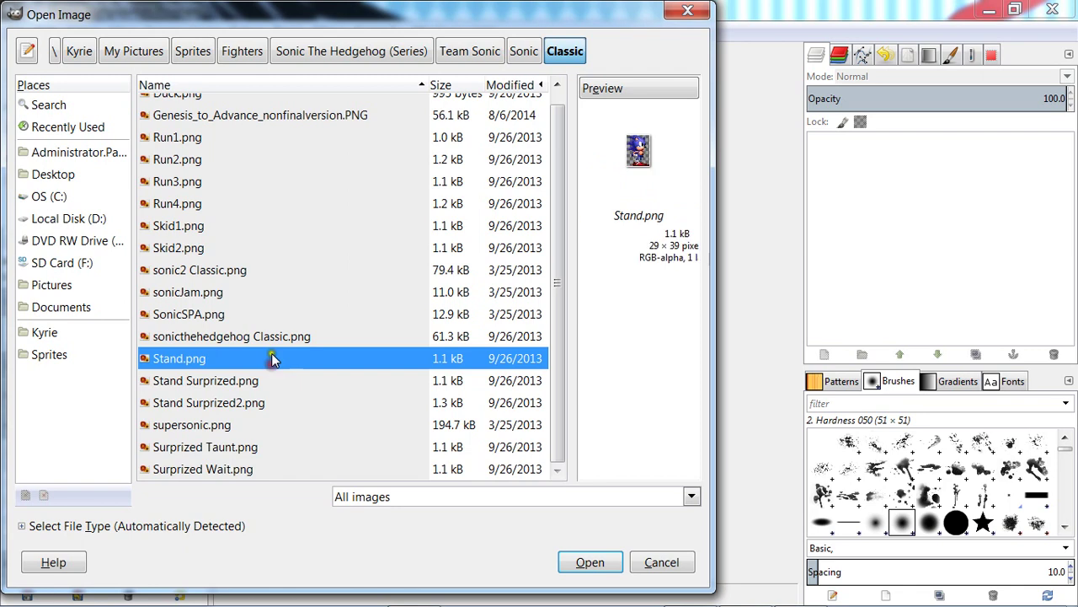
{"action": "left_click", "coordinate": [275, 336]}
{"action": "double_click", "coordinate": [275, 336]}
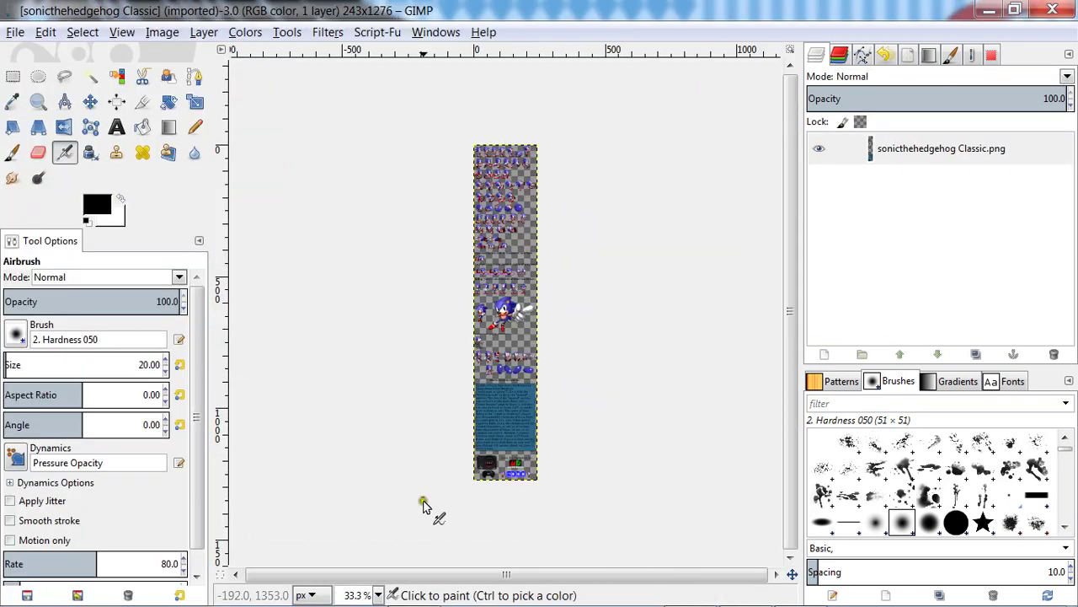
Zoom the sprite sheet to 400% and scroll to the top-row sprites.
{"action": "left_click", "coordinate": [362, 594]}
{"action": "left_click", "coordinate": [360, 472]}
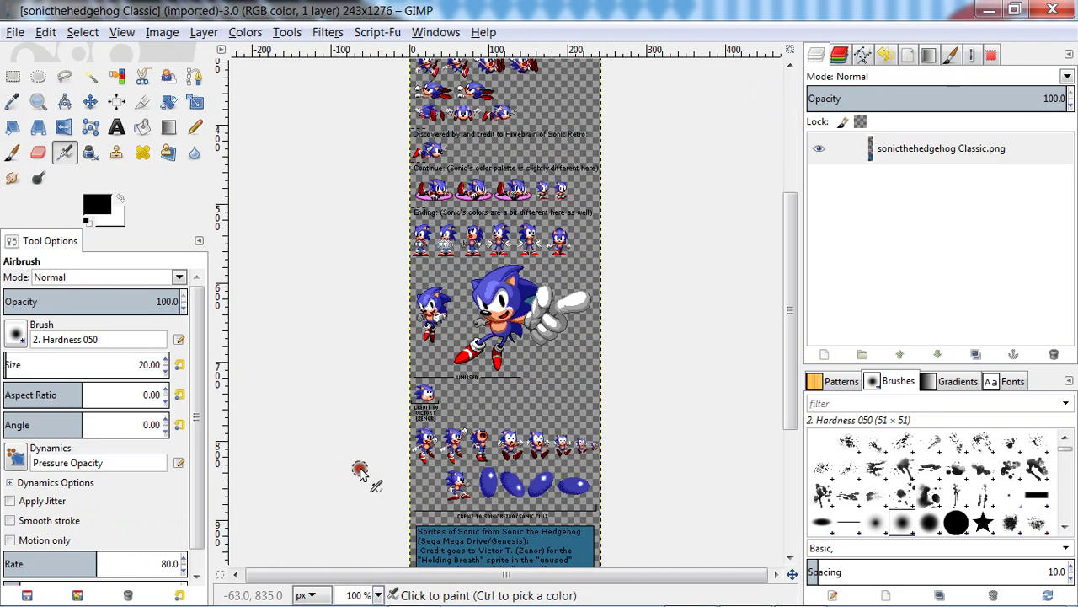
{"action": "left_click", "coordinate": [378, 595]}
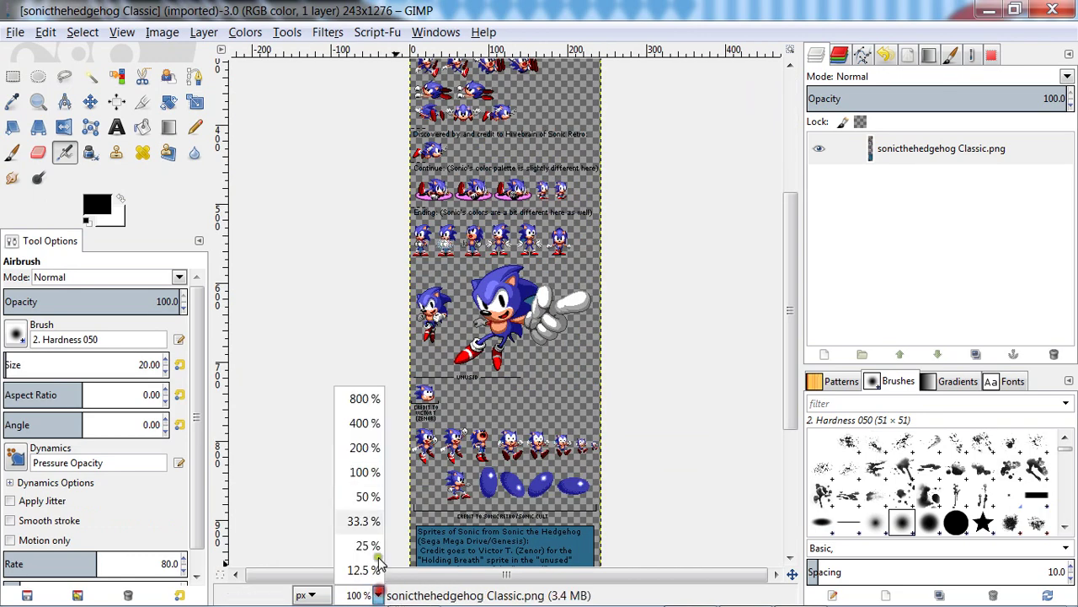
{"action": "left_click", "coordinate": [365, 423]}
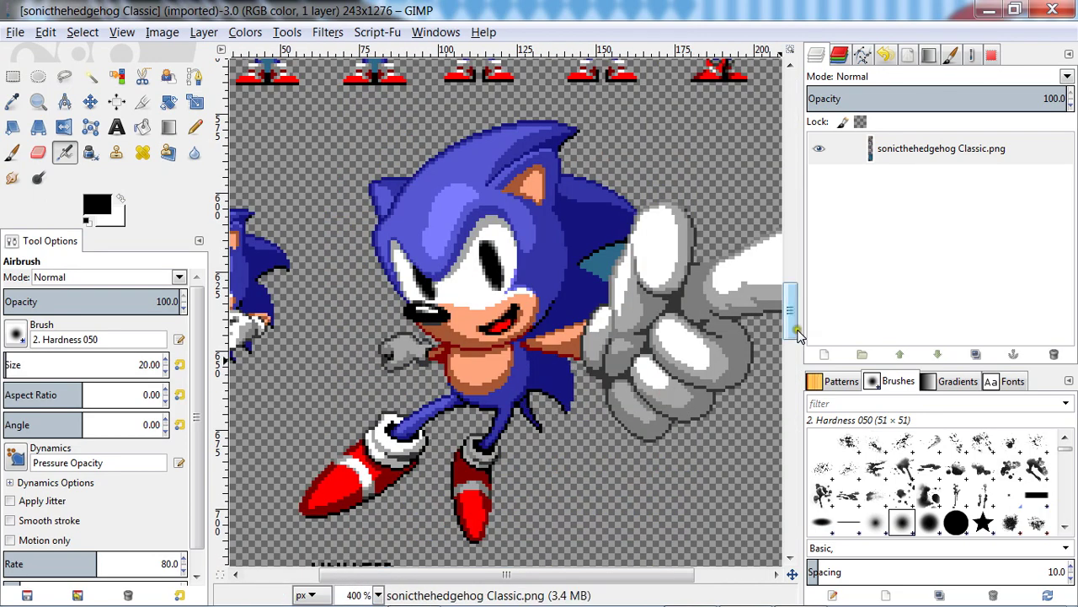
{"action": "left_click_drag", "start_coordinate": [792, 291], "coordinate": [801, 51]}
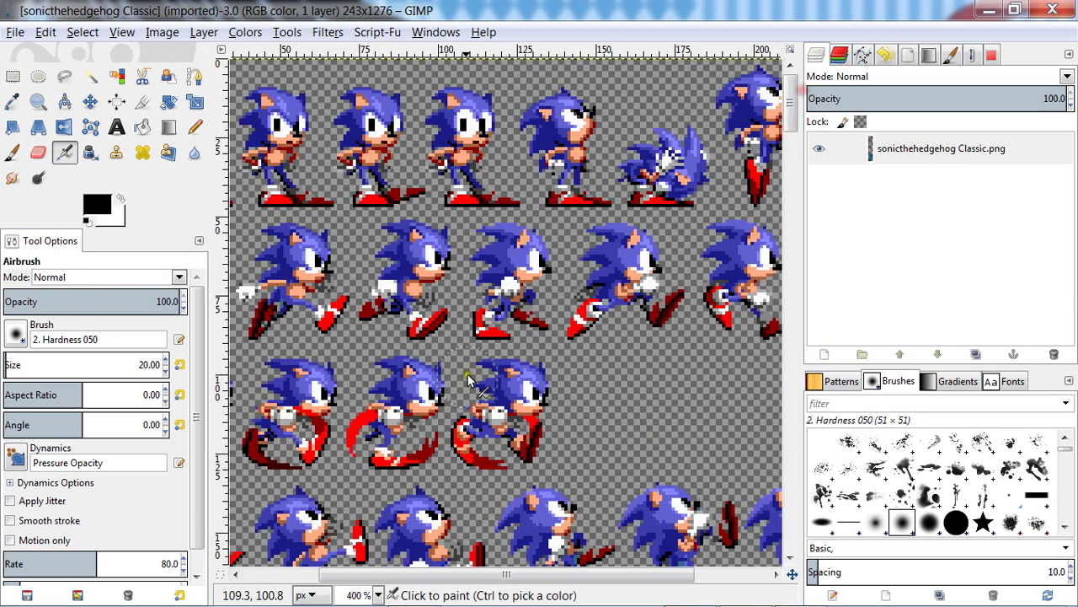
{"action": "left_click_drag", "start_coordinate": [352, 575], "coordinate": [236, 578]}
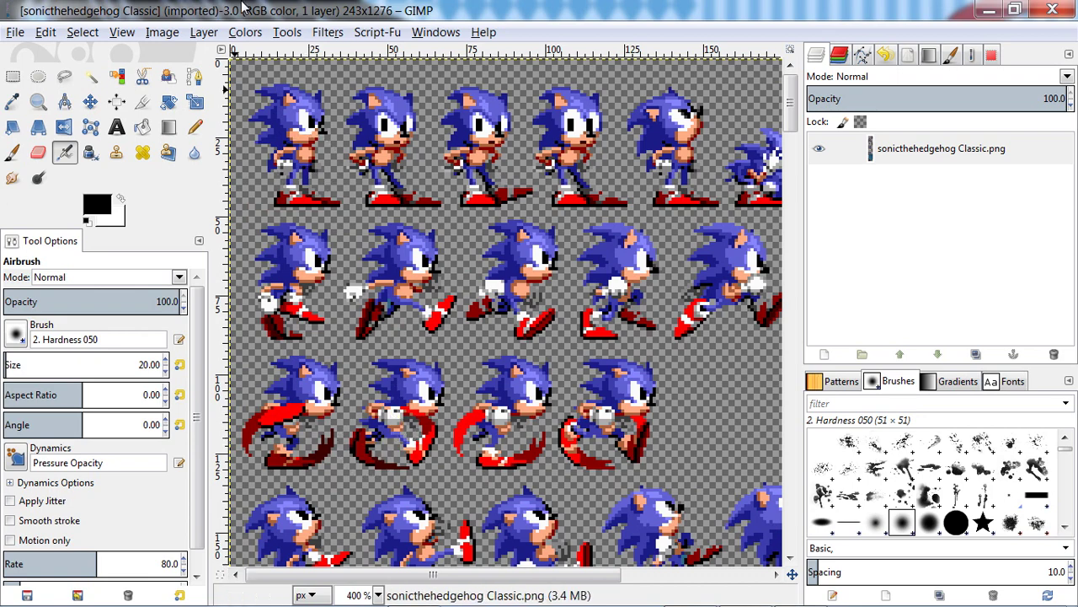
Draw a 29×39 px rectangular selection around the second standing sprite in the top row.
{"action": "left_click", "coordinate": [195, 127]}
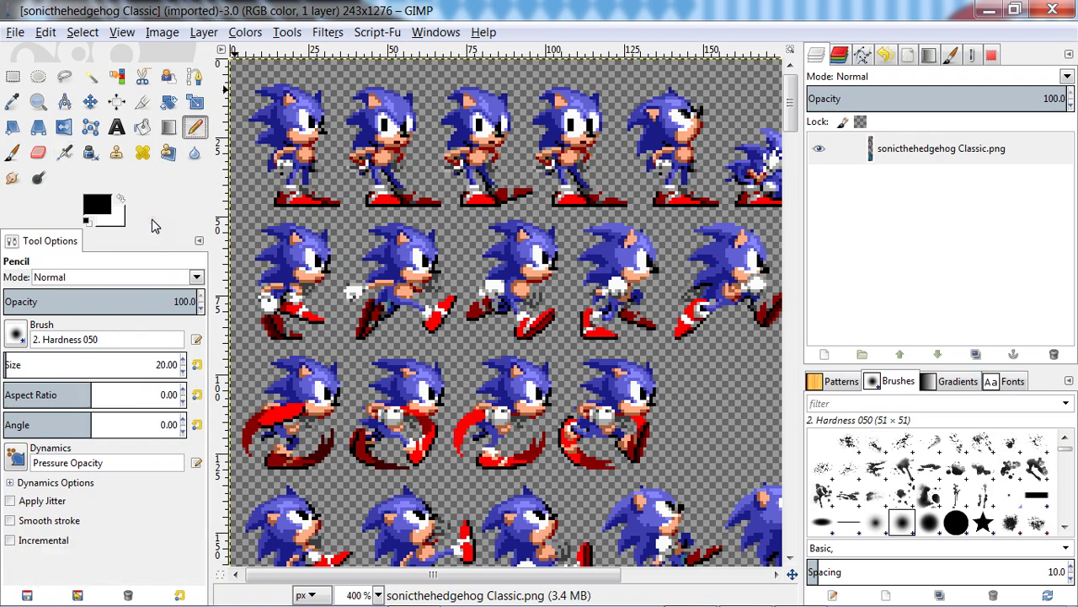
{"action": "left_click", "coordinate": [14, 77]}
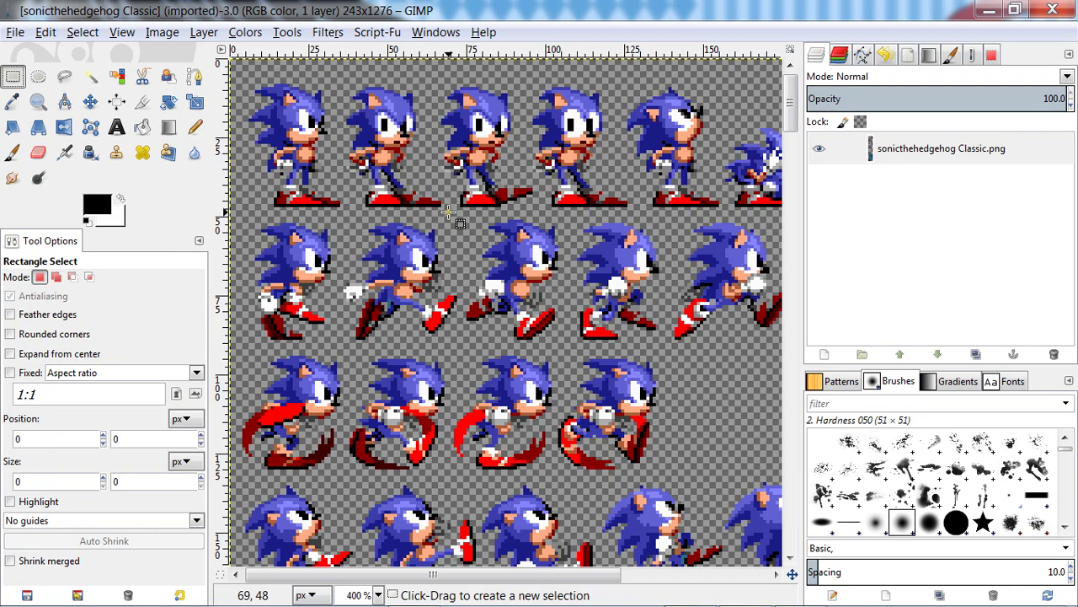
{"action": "left_click_drag", "start_coordinate": [448, 212], "coordinate": [354, 89]}
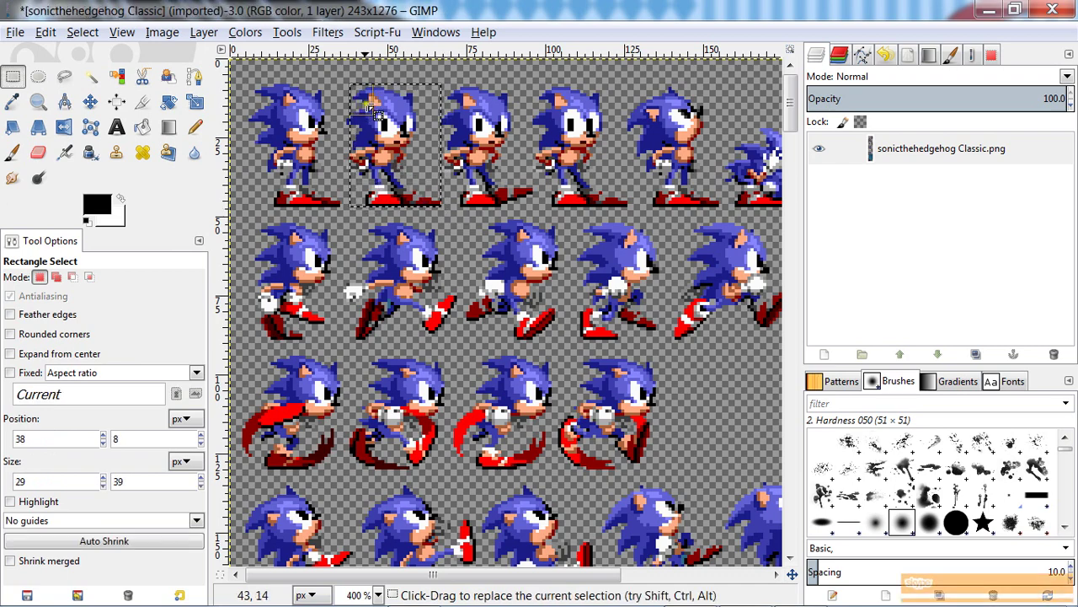
{"action": "left_click_drag", "start_coordinate": [371, 108], "coordinate": [358, 102]}
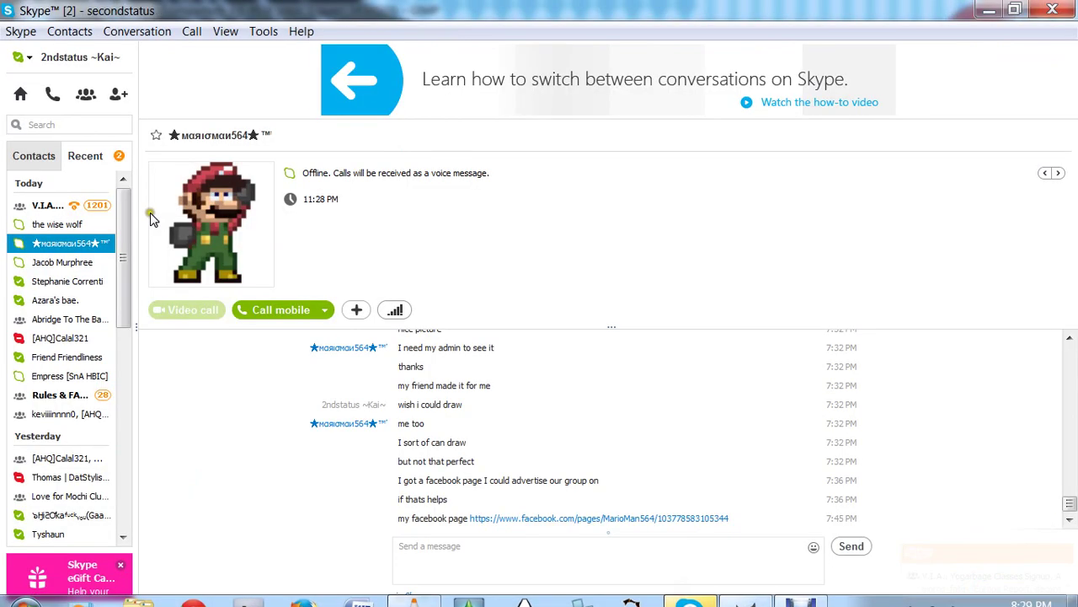
Switch Skype's online status to Do Not Disturb and accept the warning.
{"action": "left_click", "coordinate": [21, 31]}
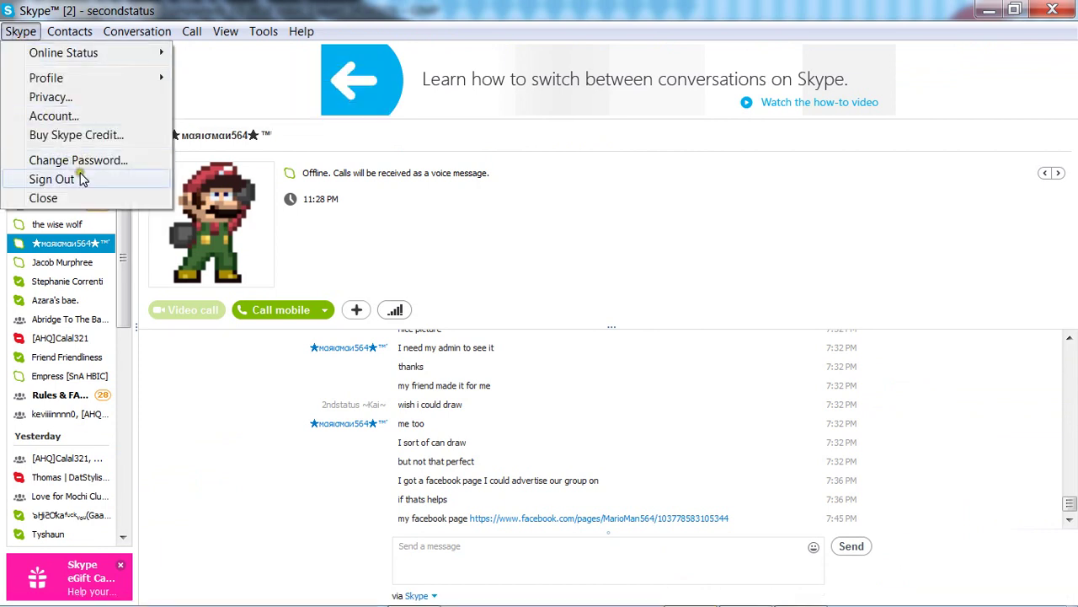
{"action": "left_click", "coordinate": [18, 57]}
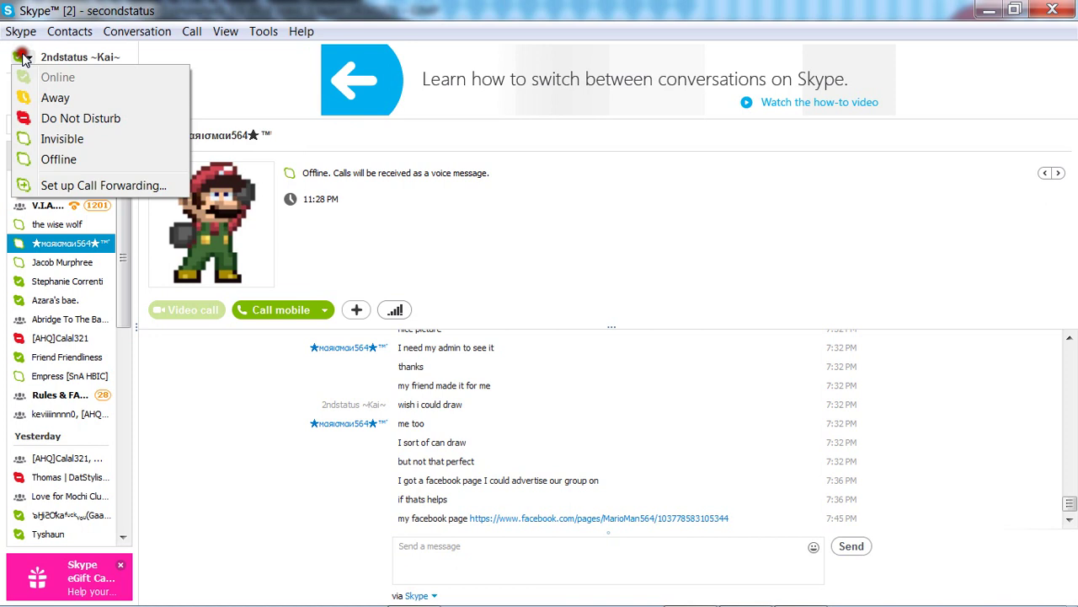
{"action": "left_click", "coordinate": [72, 112]}
{"action": "left_click", "coordinate": [645, 373]}
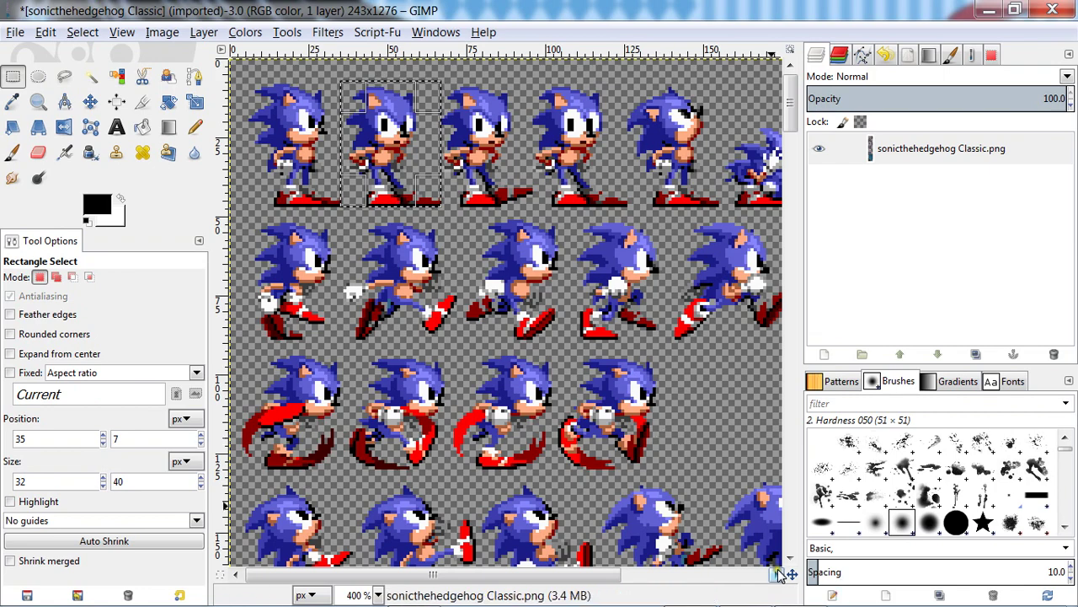
Copy the selected sprite and paste it as a new 32×40 image.
{"action": "key", "text": "ctrl"}
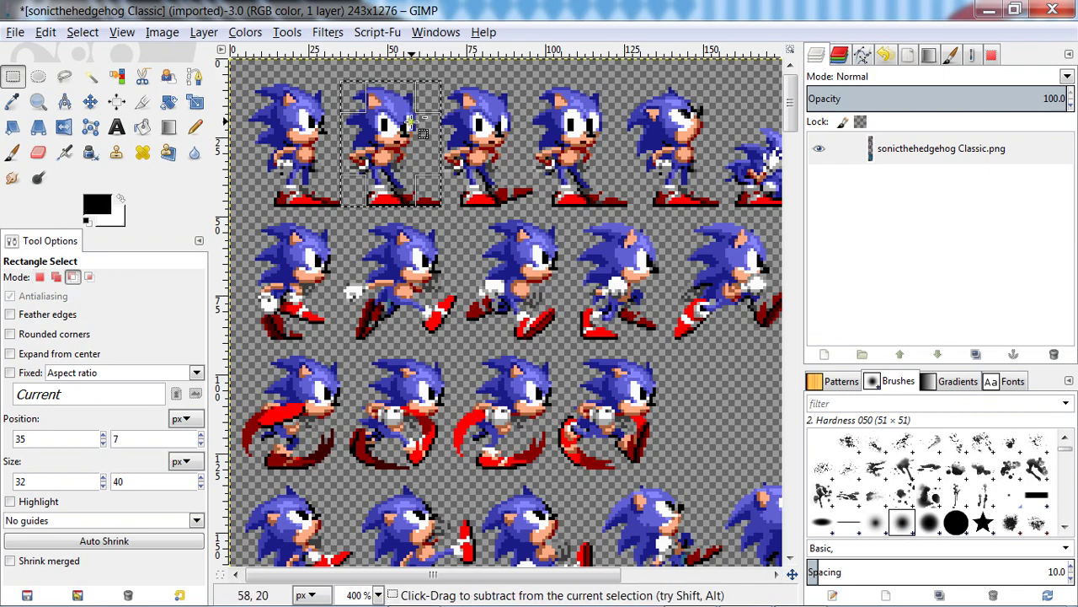
{"action": "key", "text": "ctrl+c"}
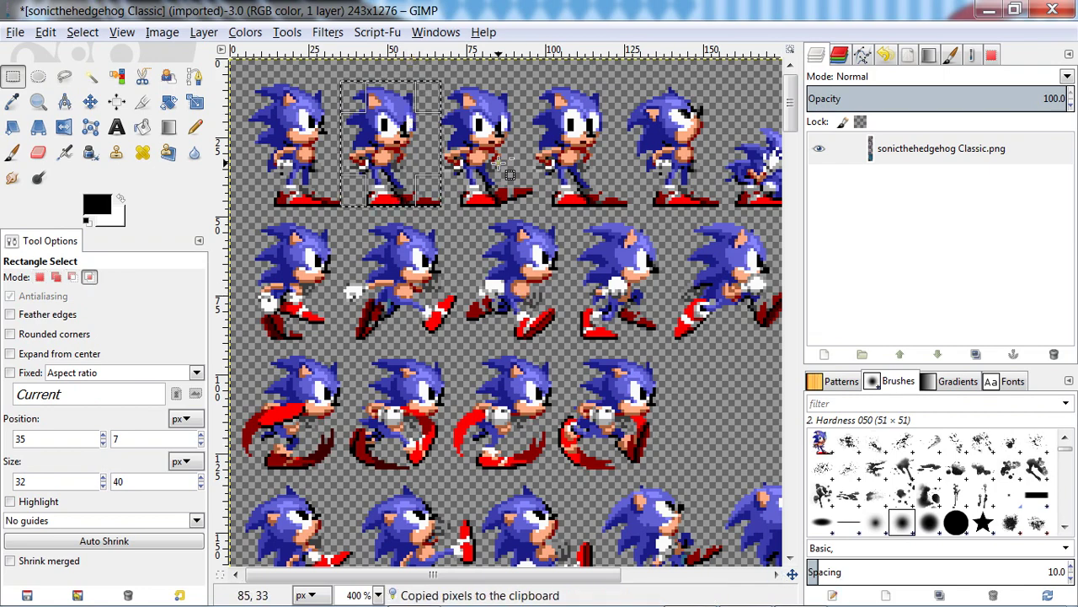
{"action": "key", "text": "ctrl+shift+v"}
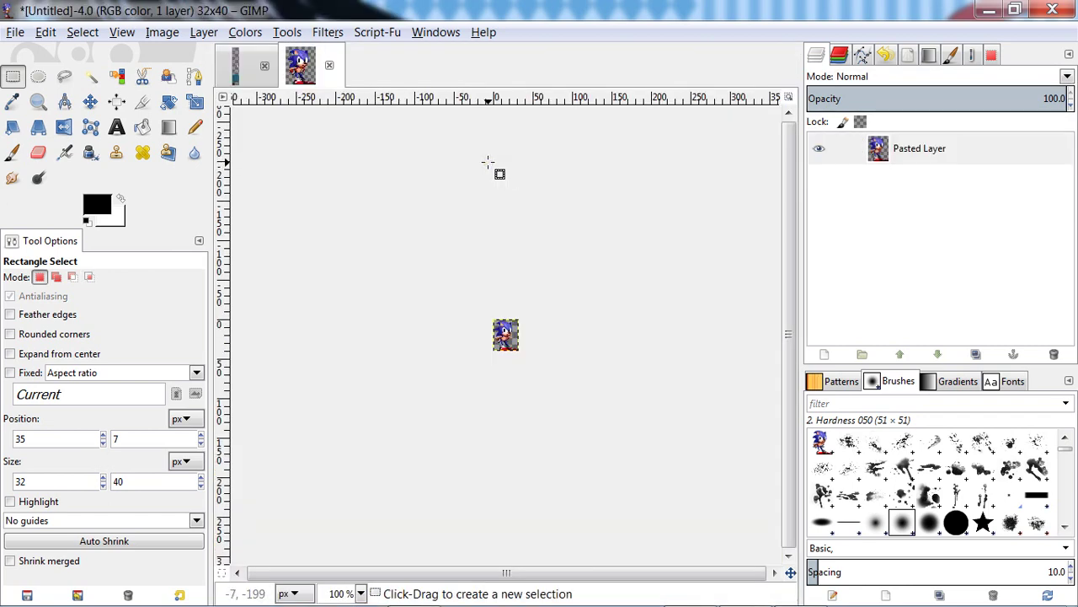
Zoom the new sprite image to 800%.
{"action": "left_click", "coordinate": [360, 594]}
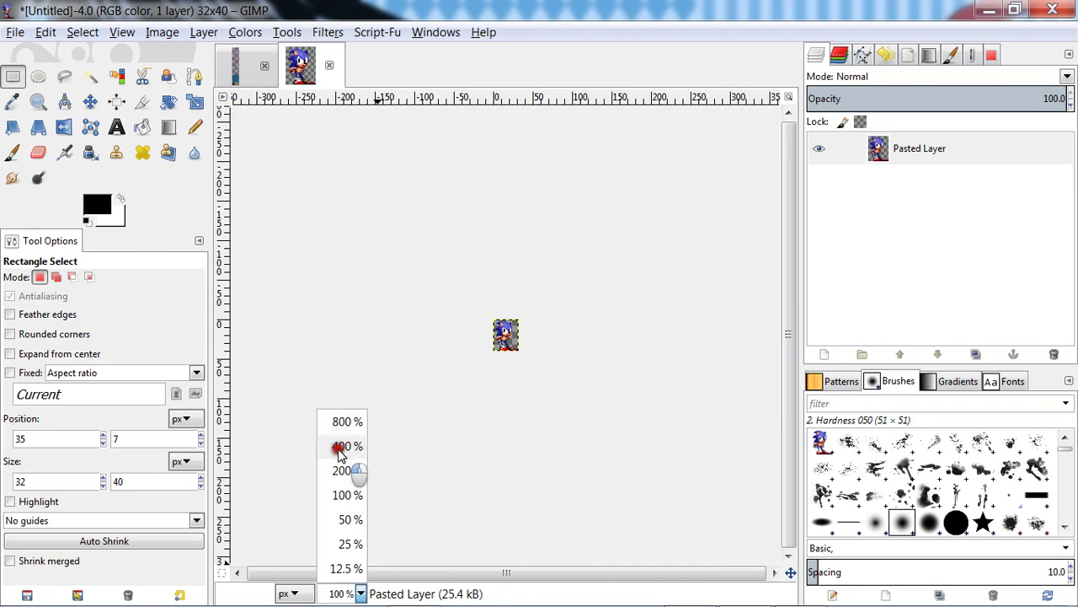
{"action": "left_click", "coordinate": [357, 444]}
{"action": "left_click", "coordinate": [360, 593]}
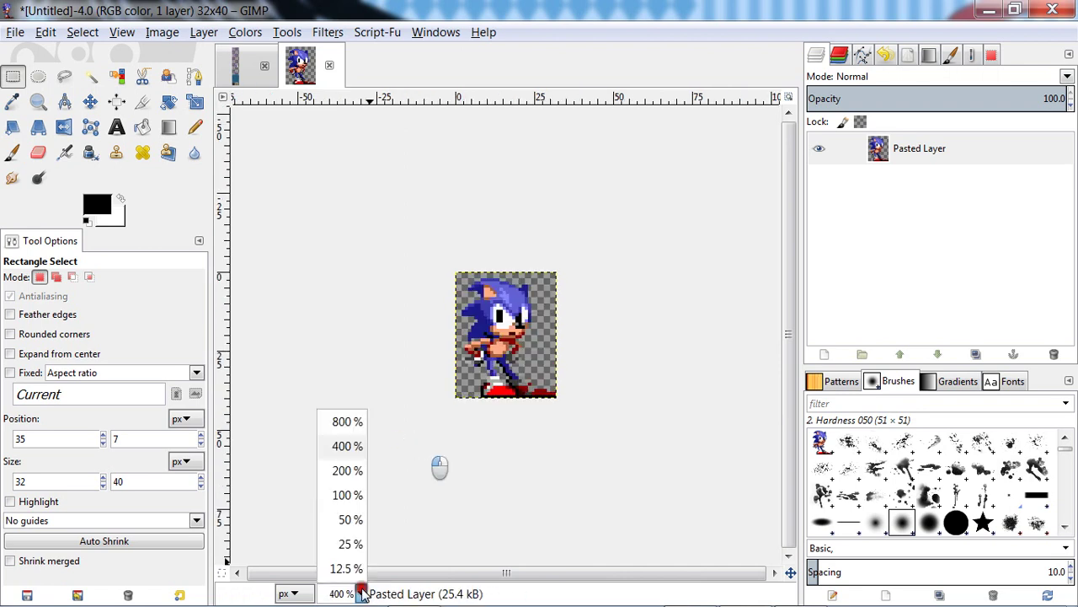
{"action": "left_click", "coordinate": [349, 418]}
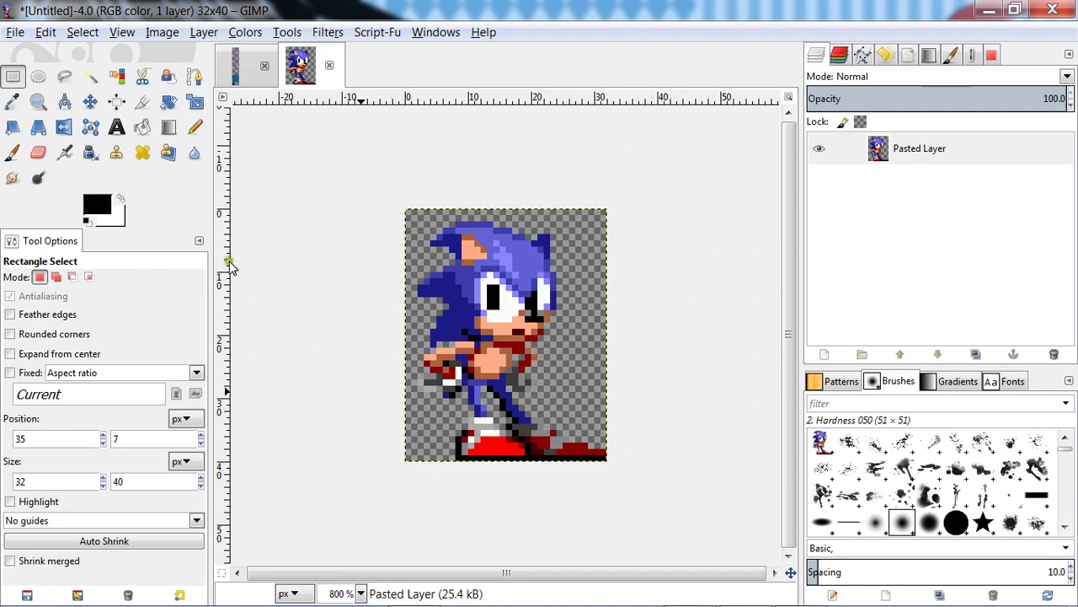
Set the Pencil brush size to 1.00, then switch to the Color Picker.
{"action": "left_click", "coordinate": [195, 127]}
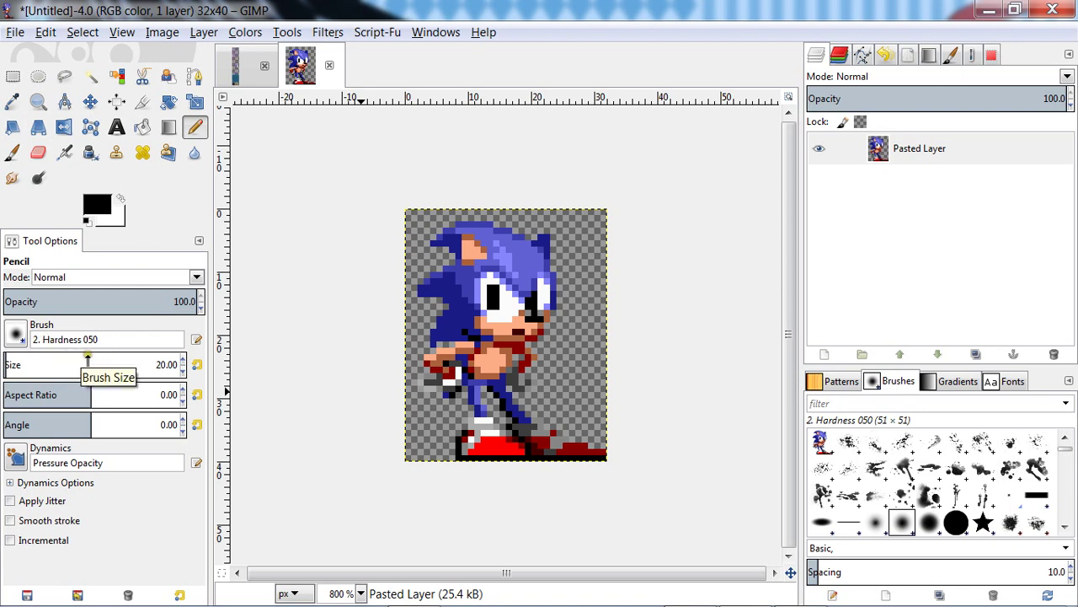
{"action": "left_click_drag", "start_coordinate": [86, 358], "coordinate": [4, 328]}
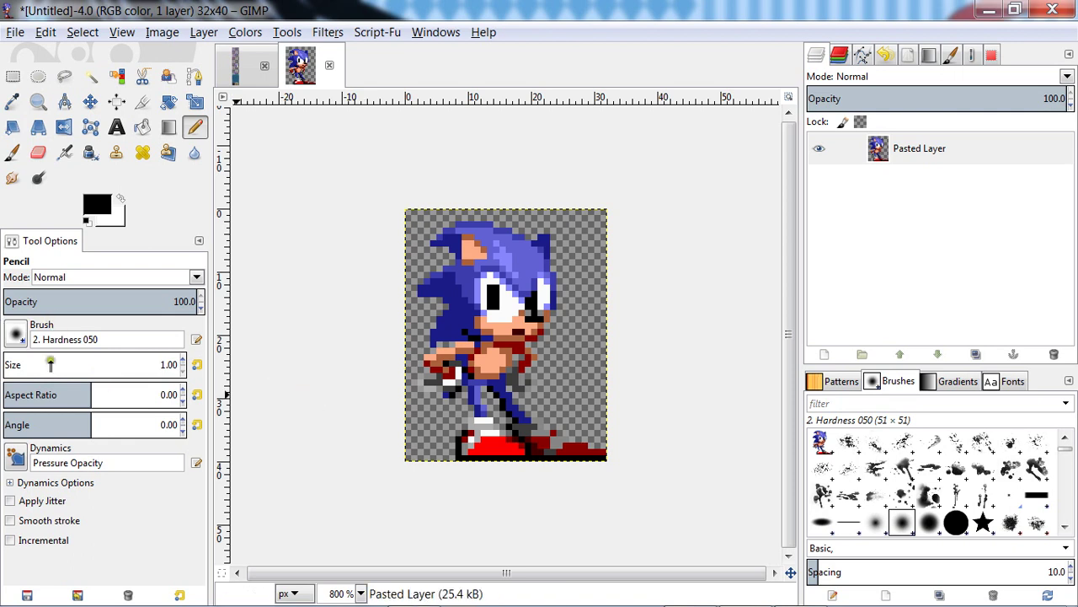
{"action": "left_click", "coordinate": [169, 364]}
{"action": "left_click", "coordinate": [110, 359]}
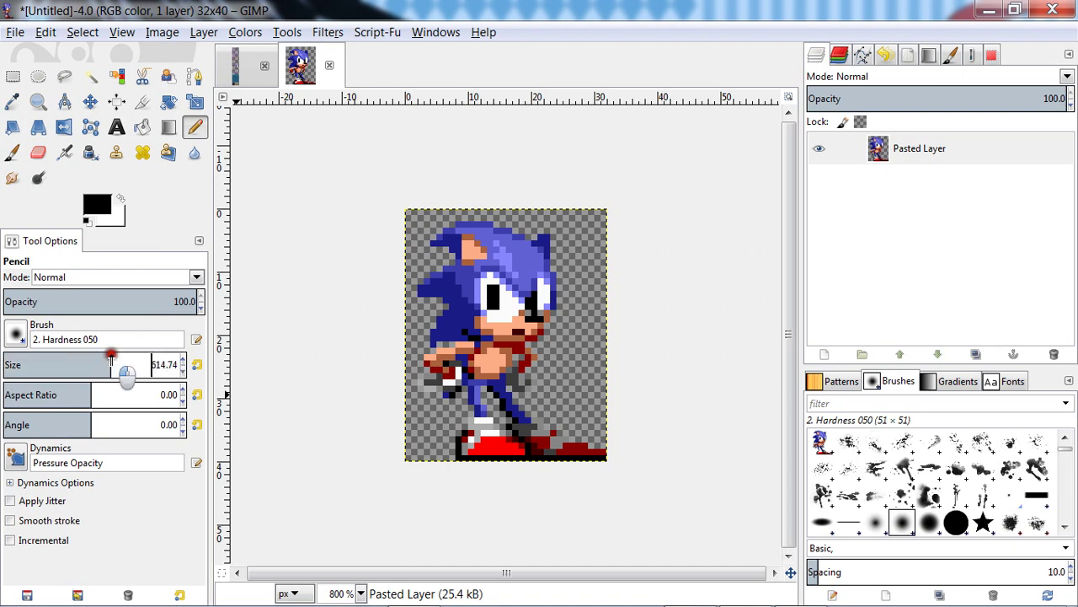
{"action": "left_click_drag", "start_coordinate": [111, 359], "coordinate": [14, 370]}
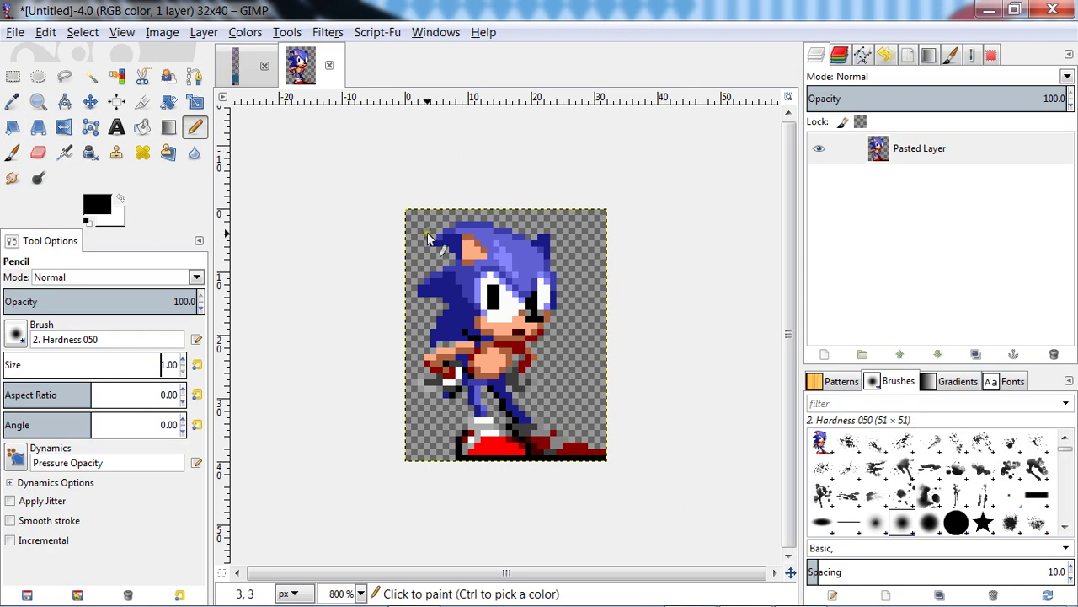
{"action": "left_click", "coordinate": [12, 101]}
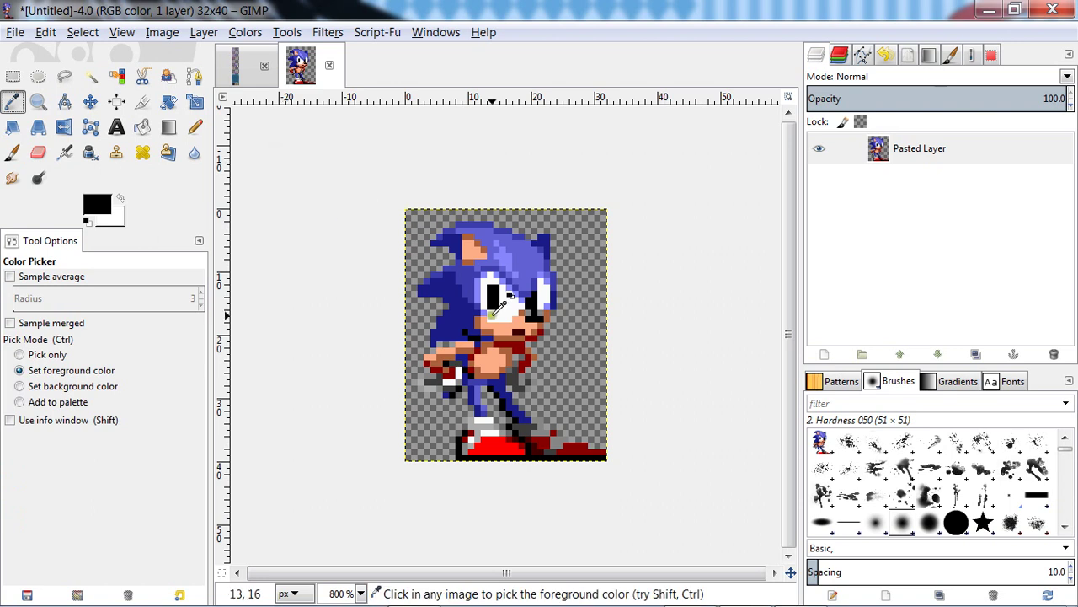
Sample pixels on Sonic's head until the foreground is the light periwinkle hair highlight.
{"action": "left_click", "coordinate": [504, 256]}
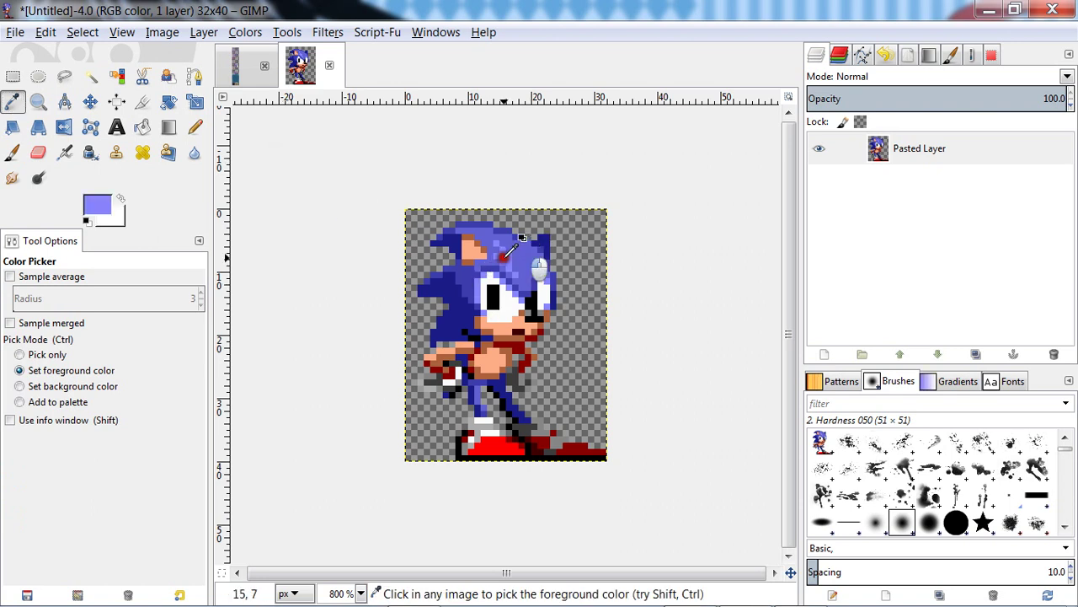
{"action": "left_click", "coordinate": [480, 246]}
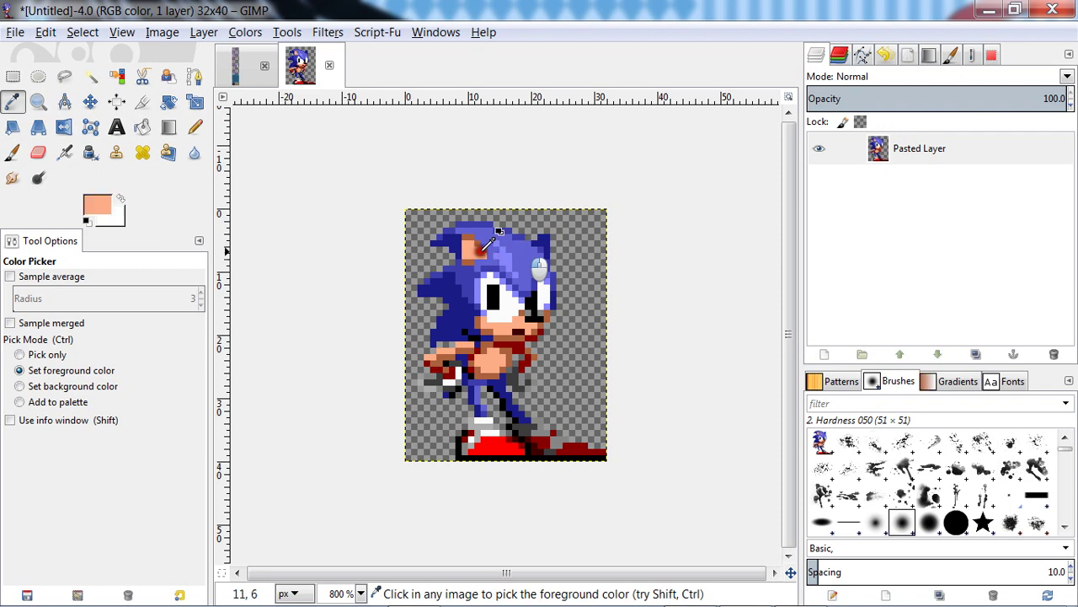
{"action": "left_click", "coordinate": [521, 250]}
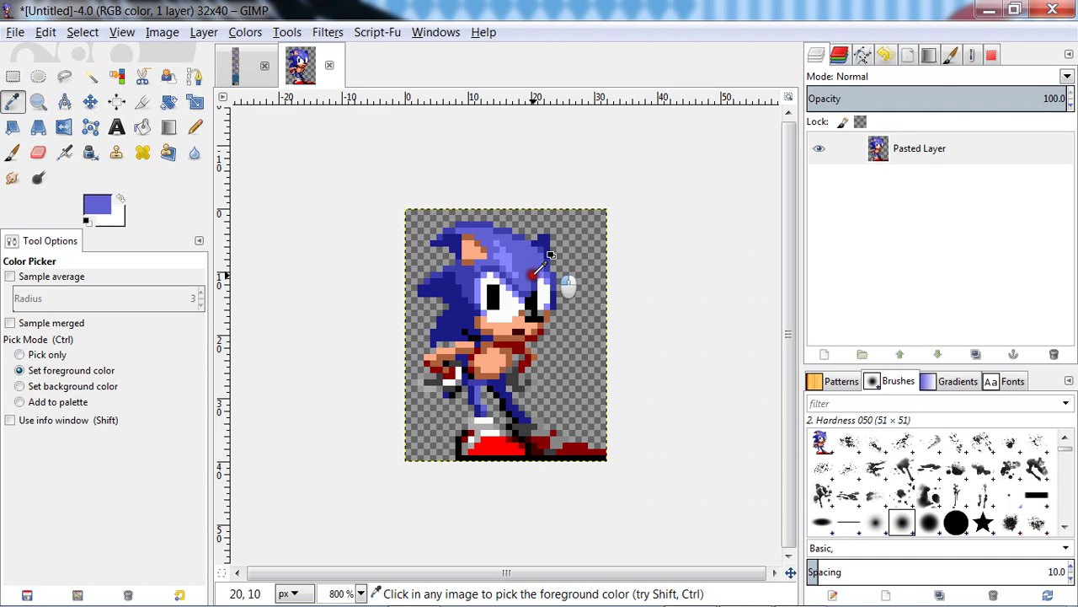
{"action": "left_click", "coordinate": [497, 287]}
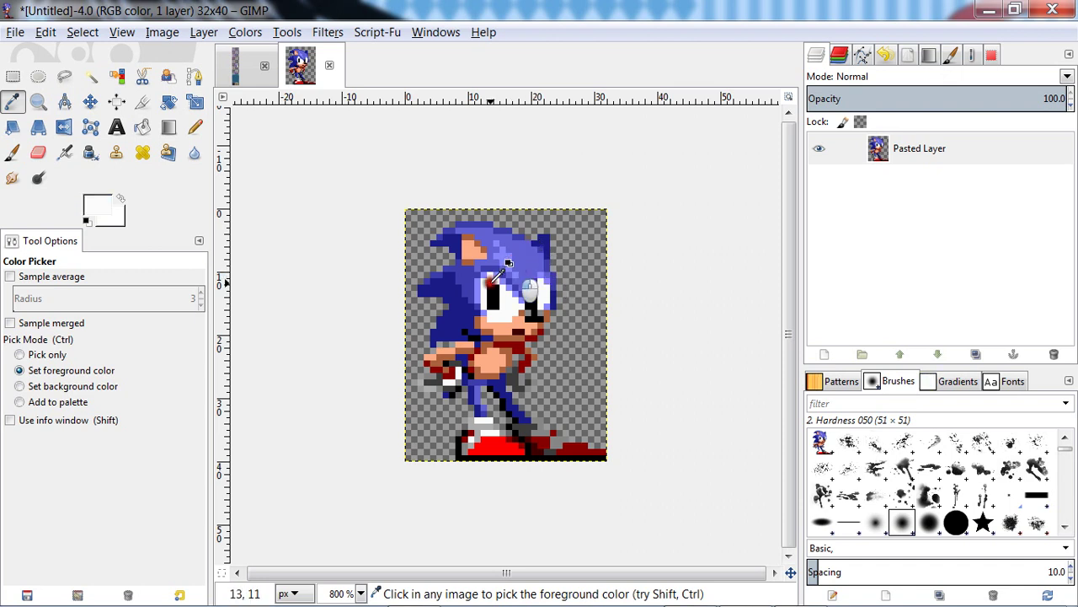
{"action": "left_click", "coordinate": [497, 267]}
{"action": "left_click", "coordinate": [513, 267]}
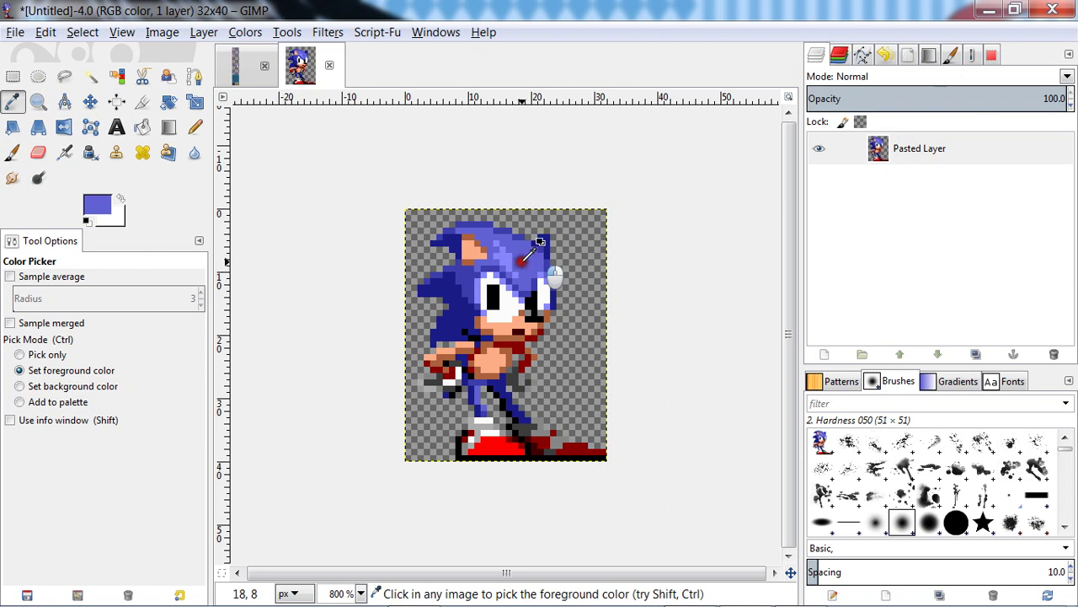
{"action": "left_click", "coordinate": [503, 255]}
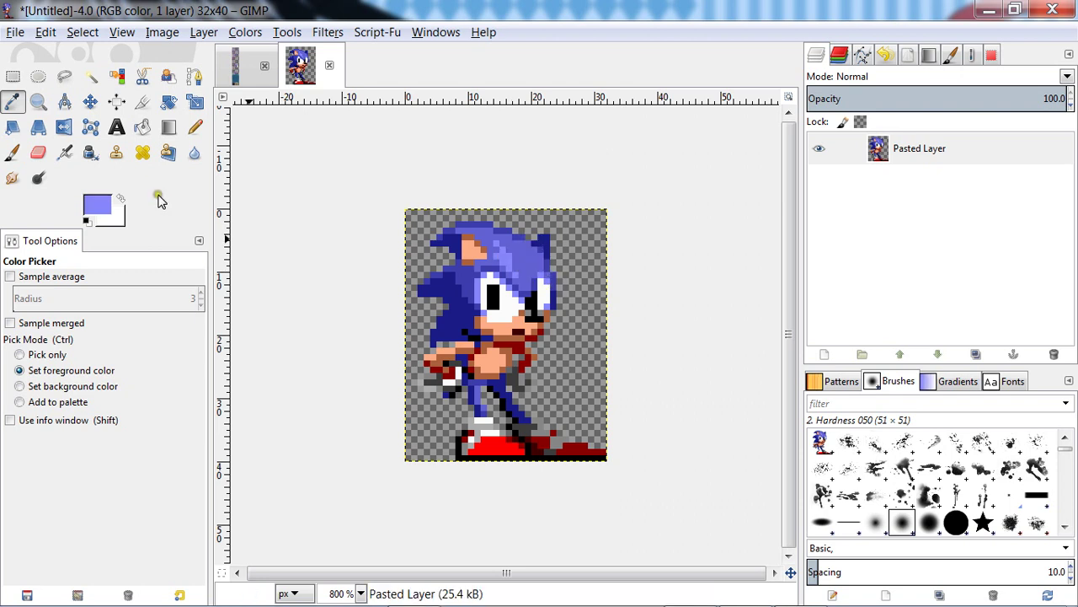
Shift the foreground hue to about 303, giving light pink fc86f5.
{"action": "left_click", "coordinate": [102, 210]}
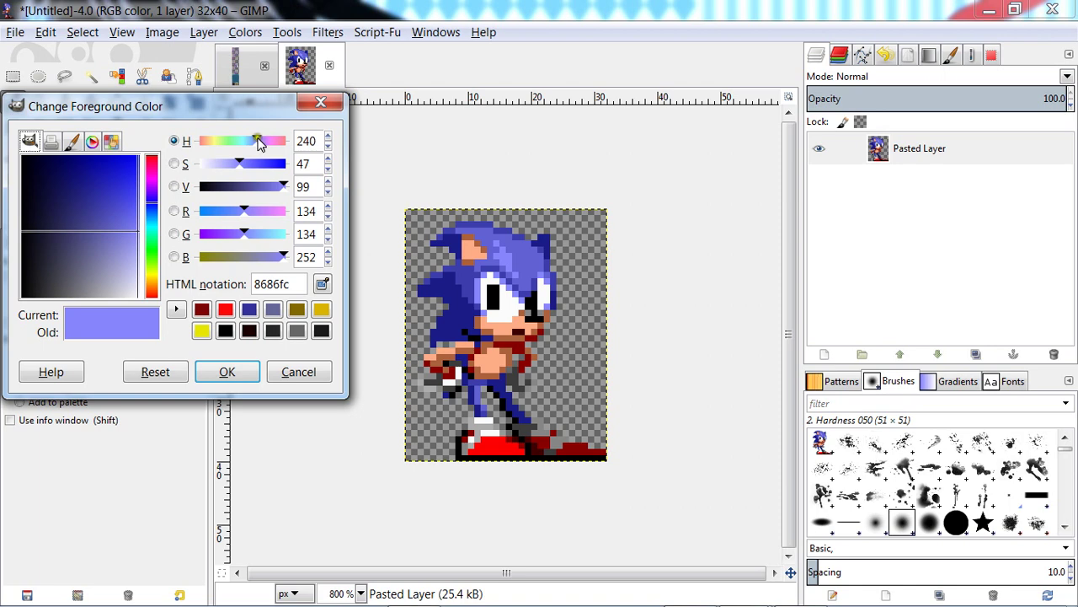
{"action": "left_click", "coordinate": [258, 142]}
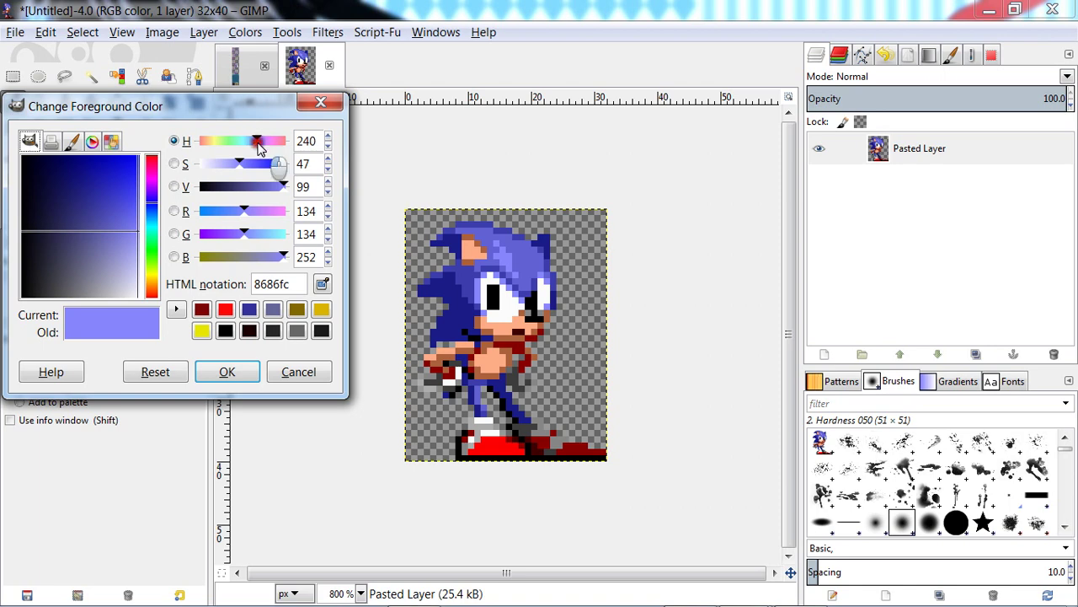
{"action": "left_click_drag", "start_coordinate": [258, 141], "coordinate": [222, 160]}
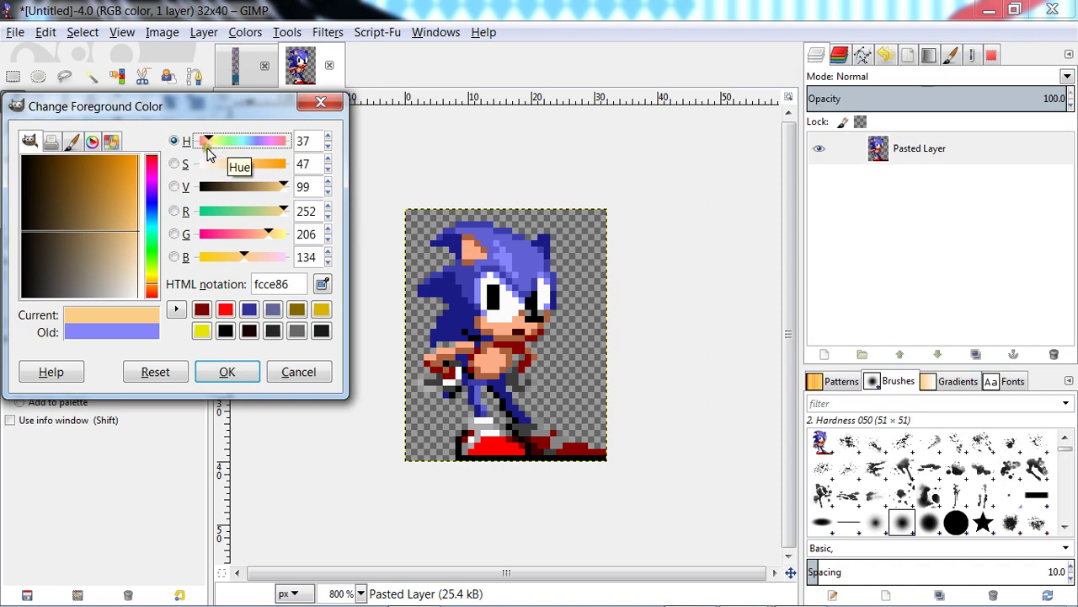
{"action": "mouse_move", "coordinate": [208, 149]}
{"action": "left_mouse_down"}
{"action": "mouse_move", "coordinate": [253, 157]}
{"action": "mouse_move", "coordinate": [283, 145]}
{"action": "mouse_move", "coordinate": [273, 148]}
{"action": "left_mouse_up"}
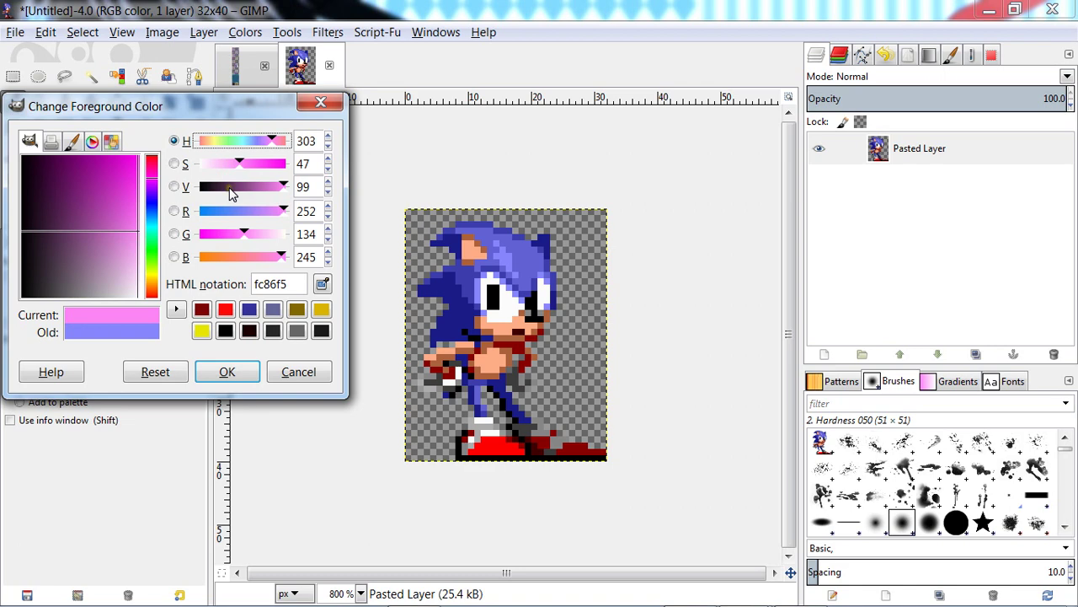
{"action": "left_click", "coordinate": [225, 373]}
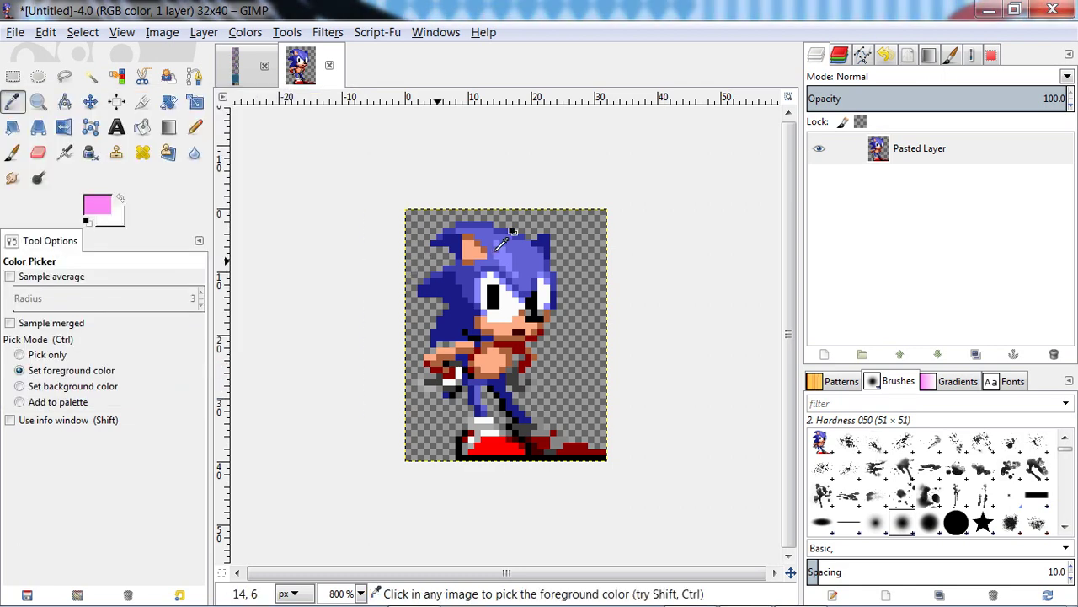
Pencil pink over the highlight pixels on Sonic's head, face and leg, then resample the hair blue.
{"action": "key", "text": "n"}
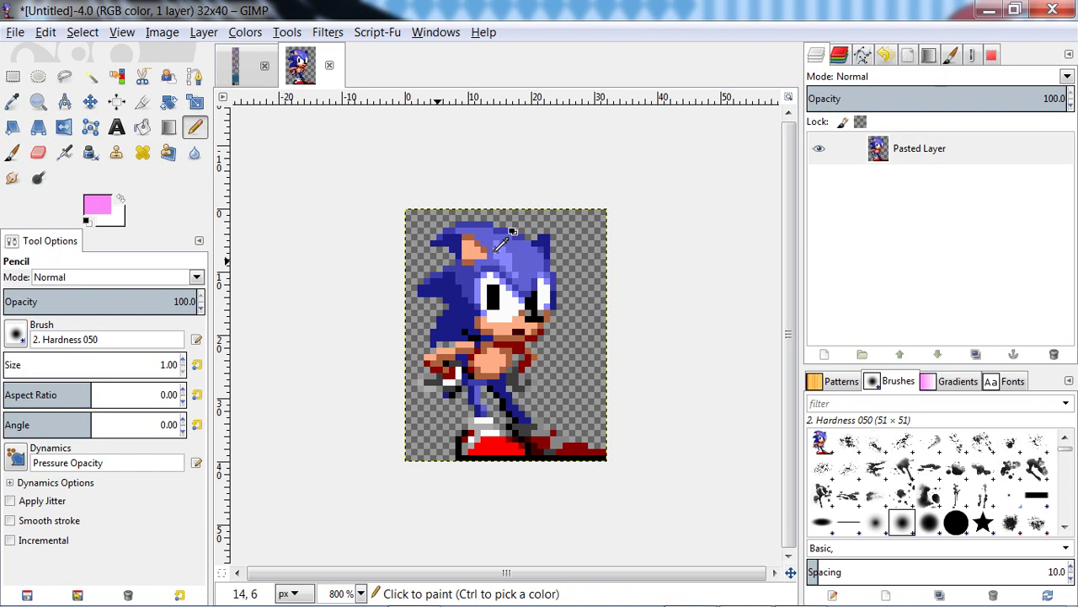
{"action": "left_click_drag", "start_coordinate": [512, 272], "coordinate": [503, 262]}
{"action": "key", "text": "ctrl"}
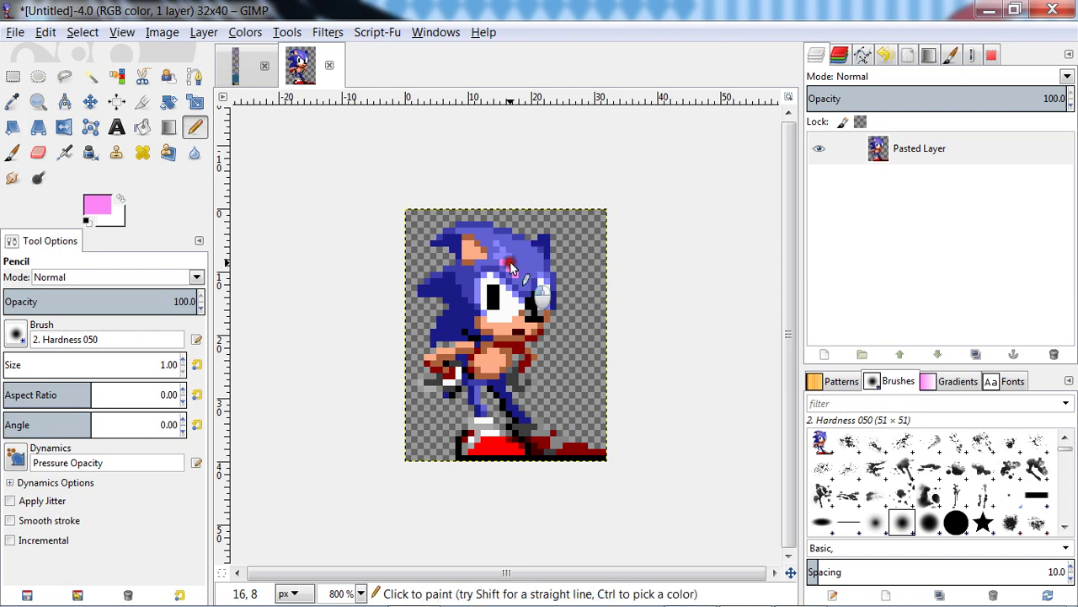
{"action": "left_click_drag", "start_coordinate": [510, 268], "coordinate": [497, 244]}
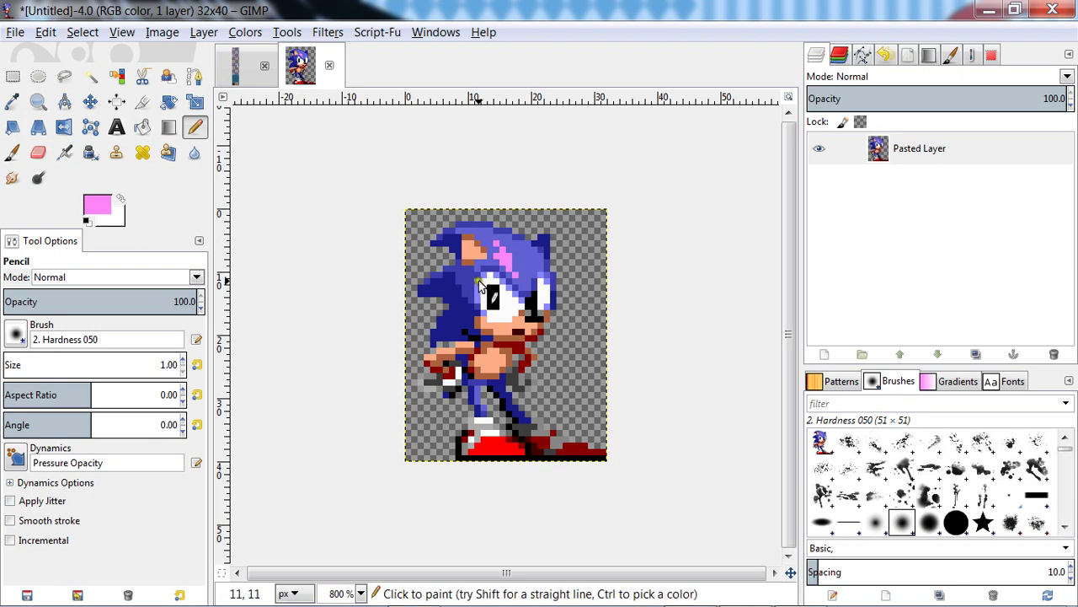
{"action": "left_click", "coordinate": [478, 281]}
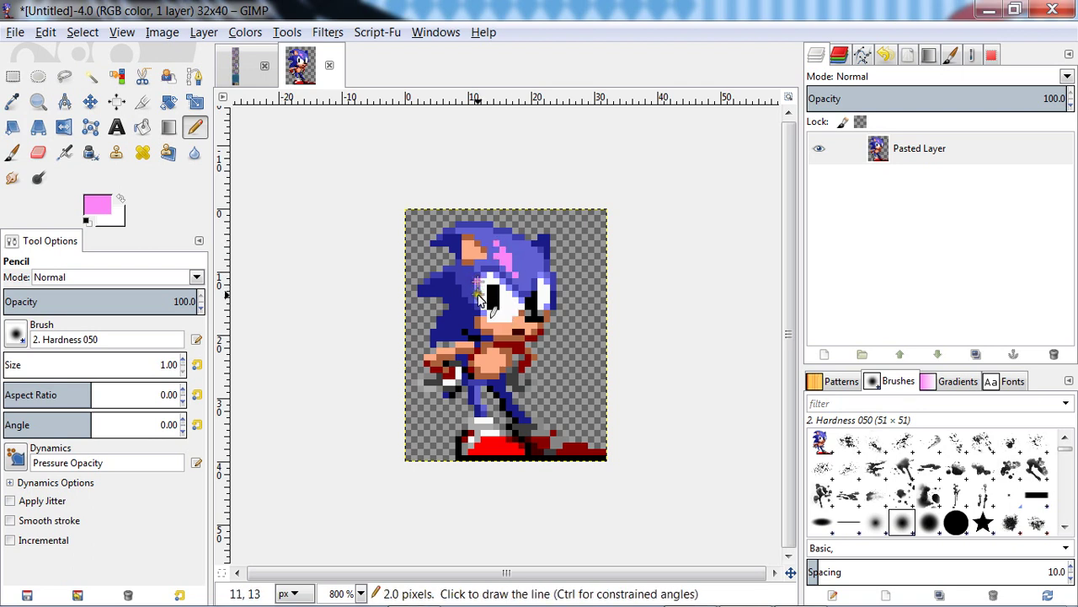
{"action": "left_click", "coordinate": [487, 295]}
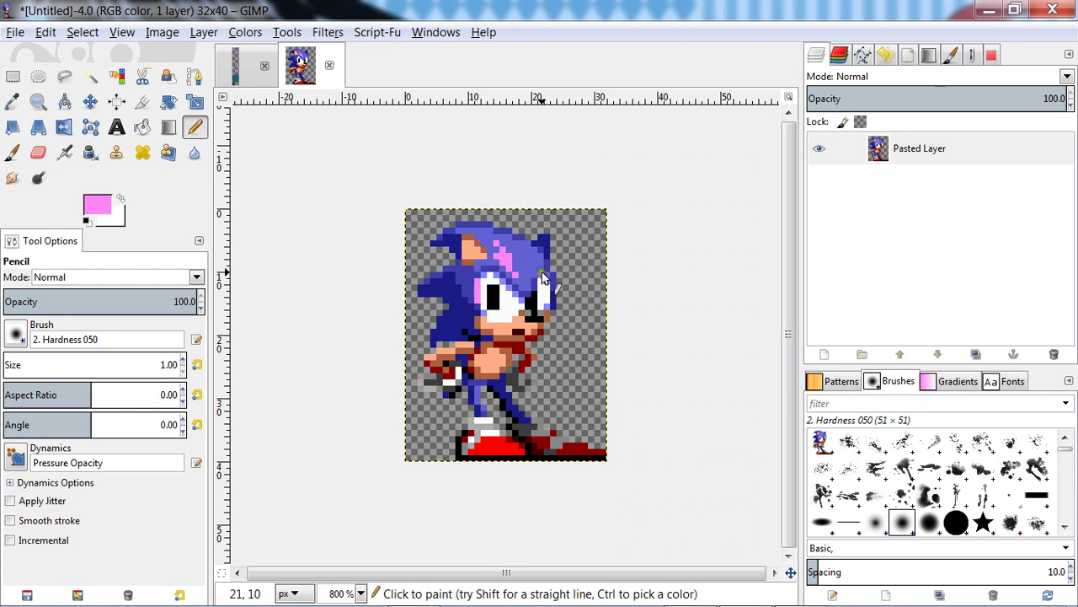
{"action": "left_click", "coordinate": [478, 396]}
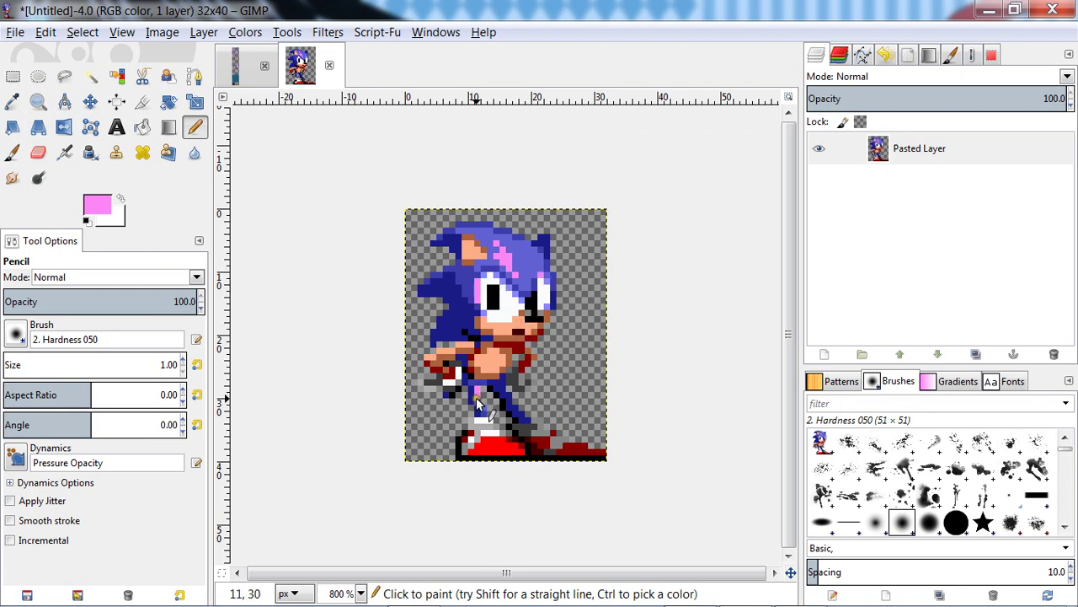
{"action": "left_click_drag", "start_coordinate": [483, 408], "coordinate": [479, 390]}
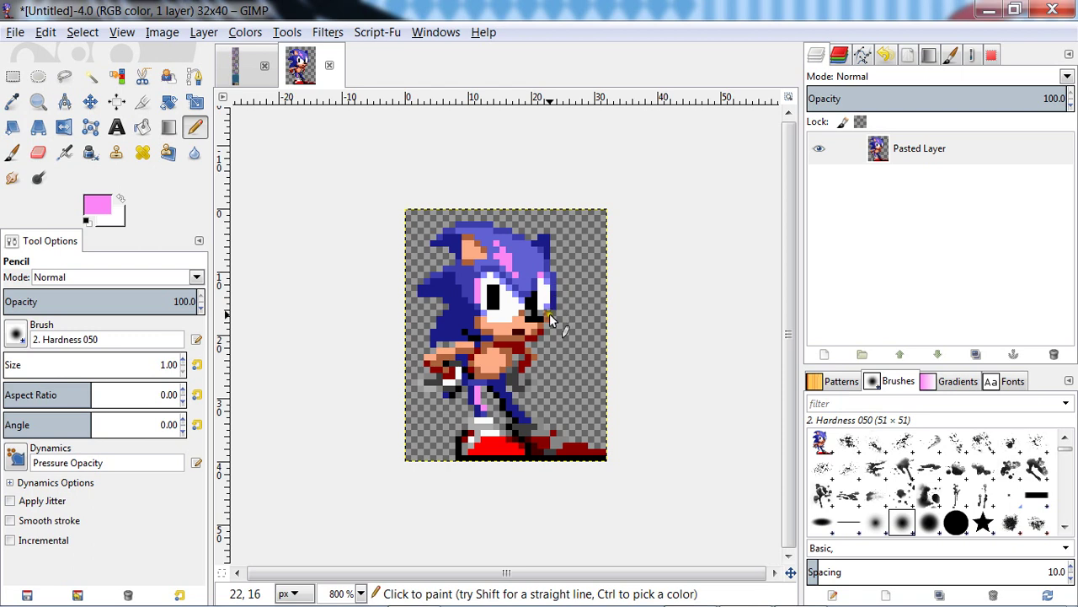
{"action": "left_click_drag", "start_coordinate": [549, 320], "coordinate": [547, 281]}
{"action": "key", "text": "o"}
{"action": "left_click", "coordinate": [529, 270]}
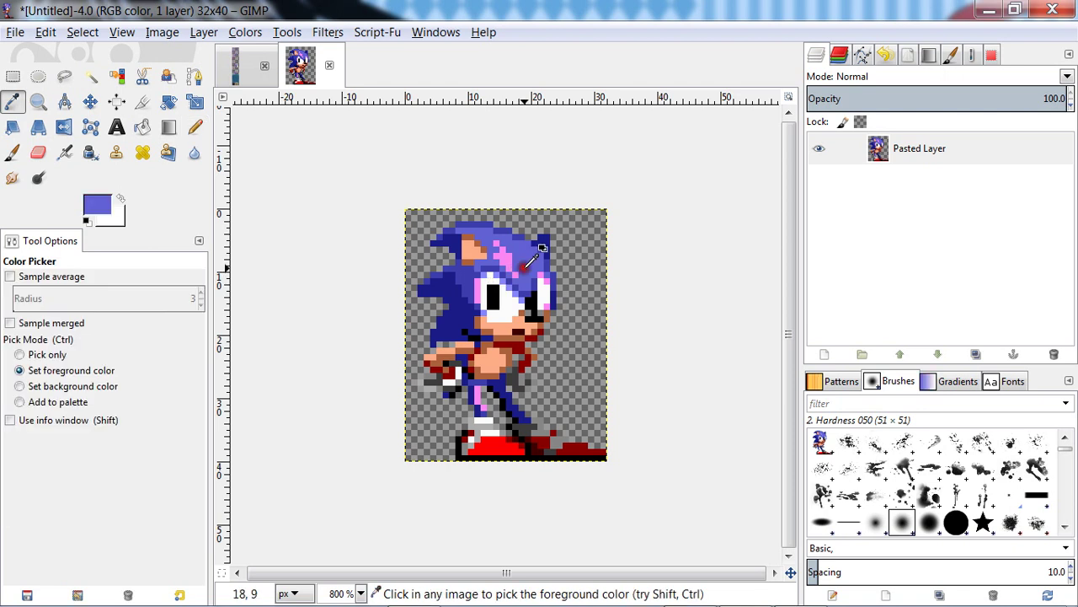
Move the foreground hue to about 317 for the deeper pink d461b4.
{"action": "left_click", "coordinate": [105, 204]}
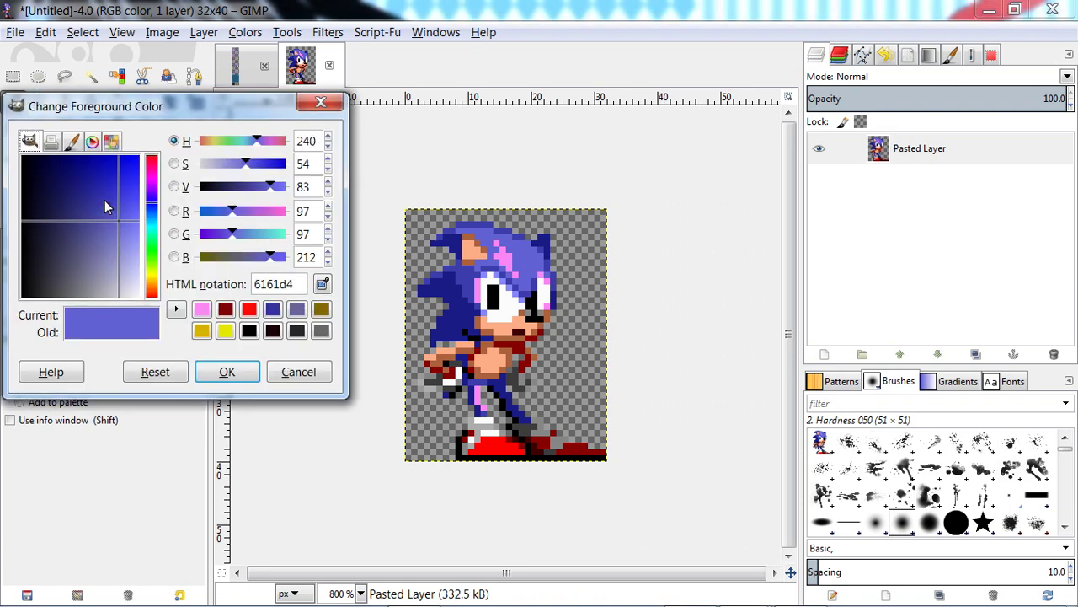
{"action": "left_click_drag", "start_coordinate": [257, 139], "coordinate": [281, 150]}
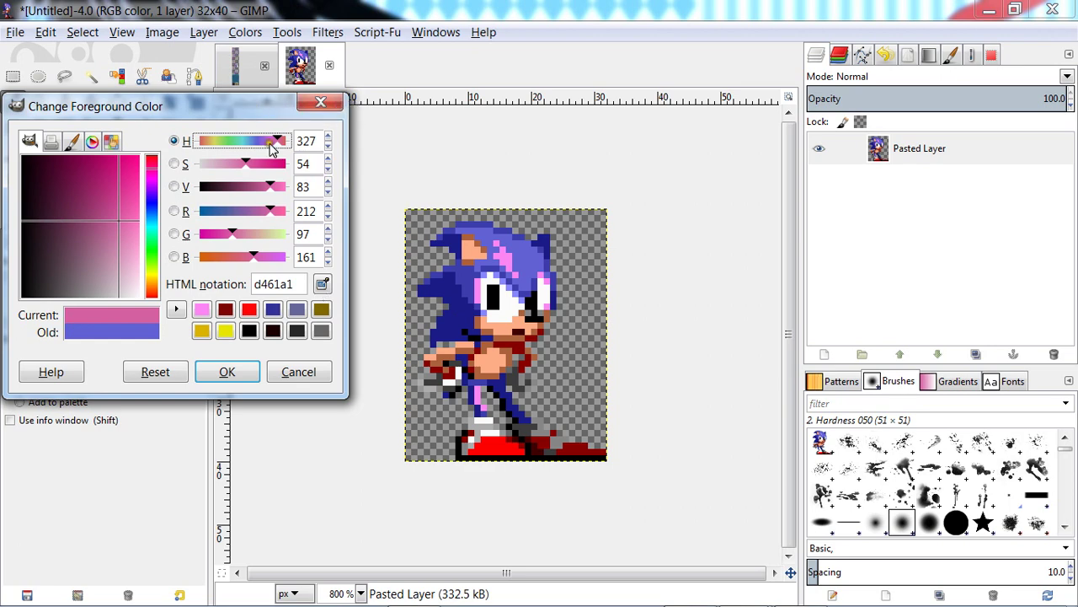
{"action": "scroll", "coordinate": [271, 148], "scroll_direction": "down", "scroll_amount": 1}
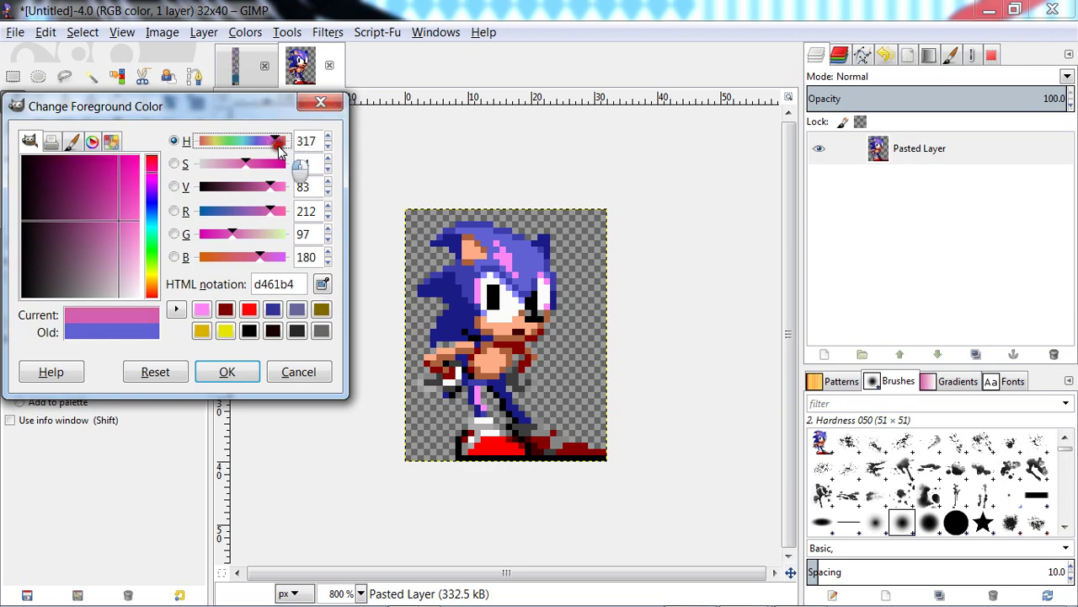
{"action": "left_click", "coordinate": [243, 371]}
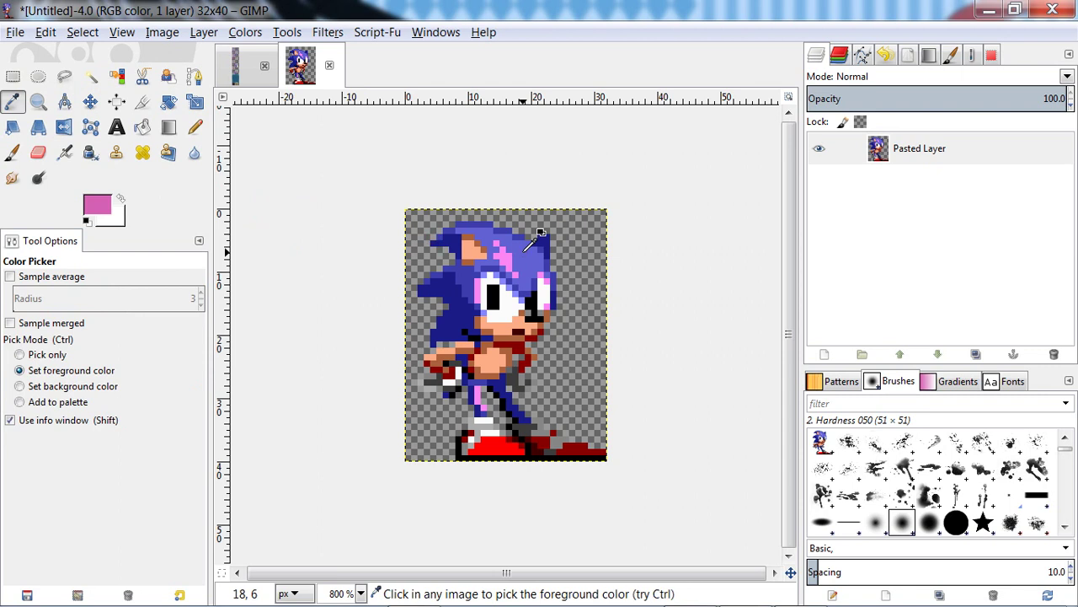
Bucket-fill the top of the hair and small leg areas pink, undoing a stray fill beside the head.
{"action": "key", "text": "shift+b"}
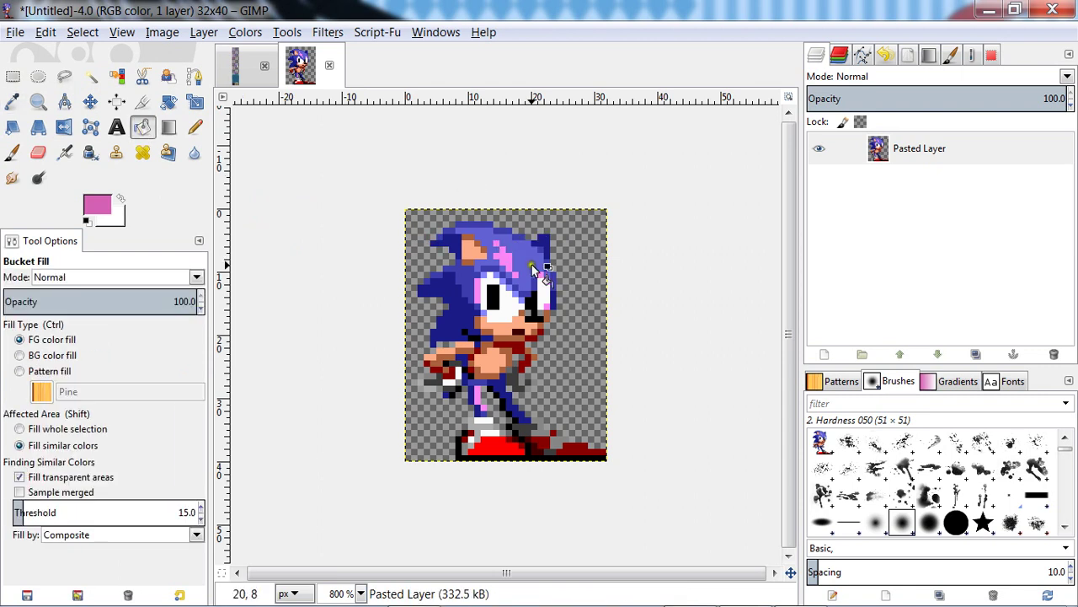
{"action": "left_click", "coordinate": [529, 265]}
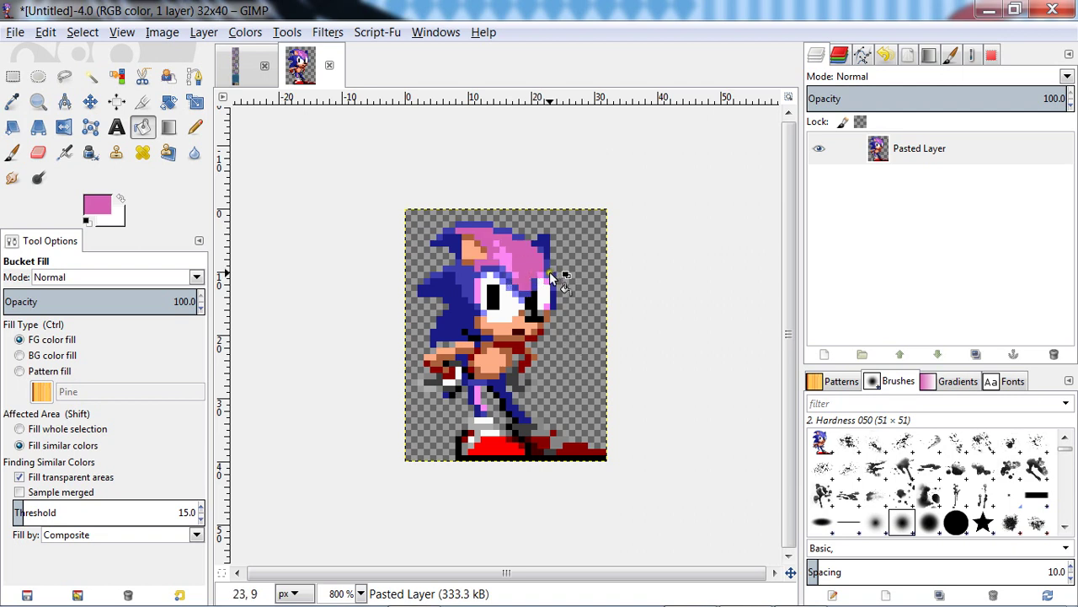
{"action": "left_click", "coordinate": [478, 400]}
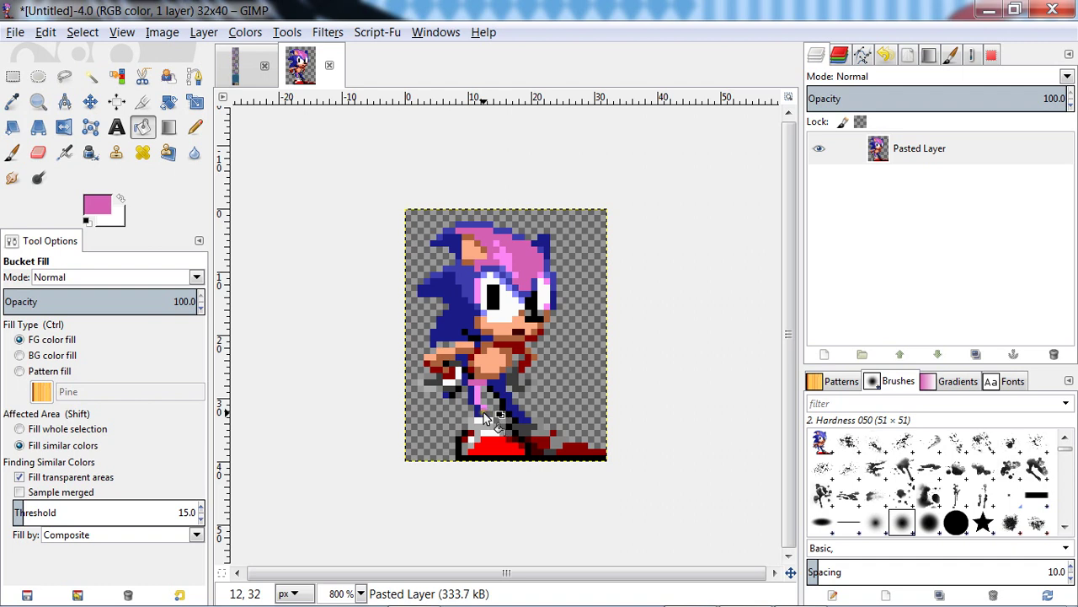
{"action": "left_click", "coordinate": [472, 389]}
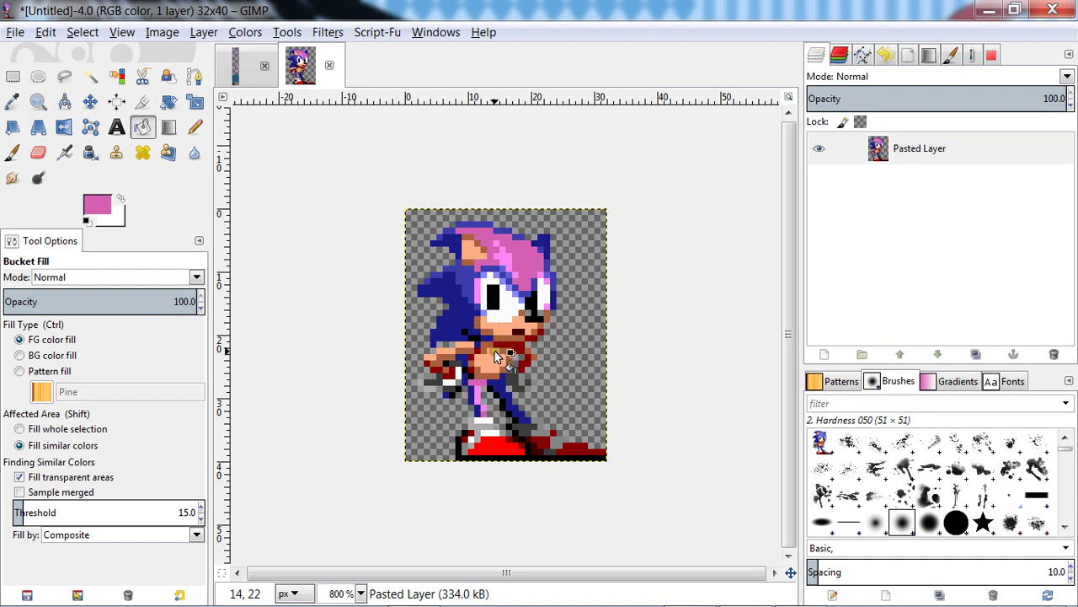
{"action": "left_click", "coordinate": [552, 284]}
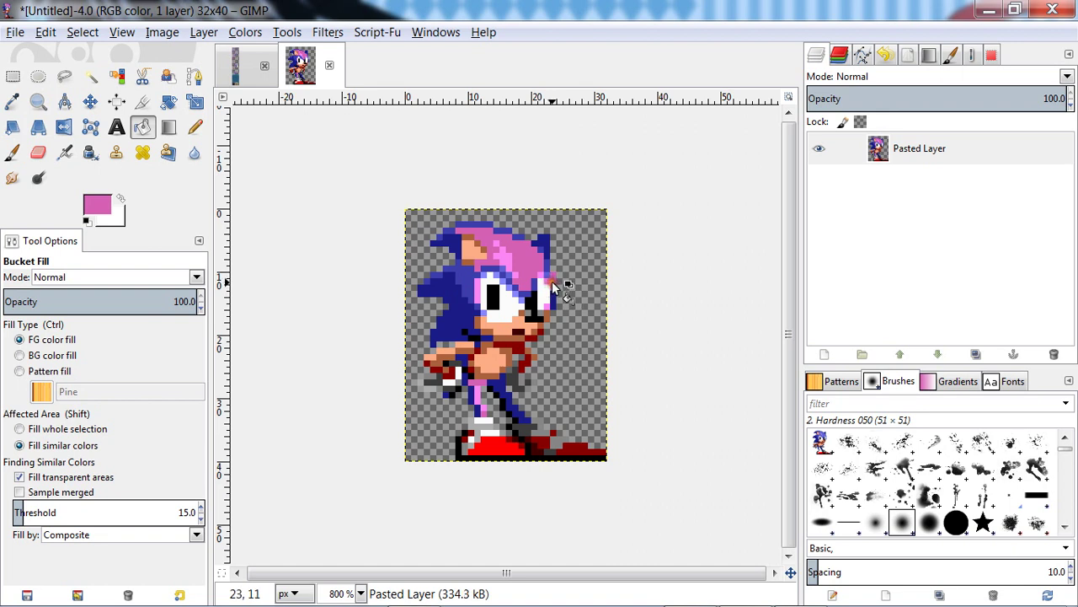
{"action": "key", "text": "ctrl+z"}
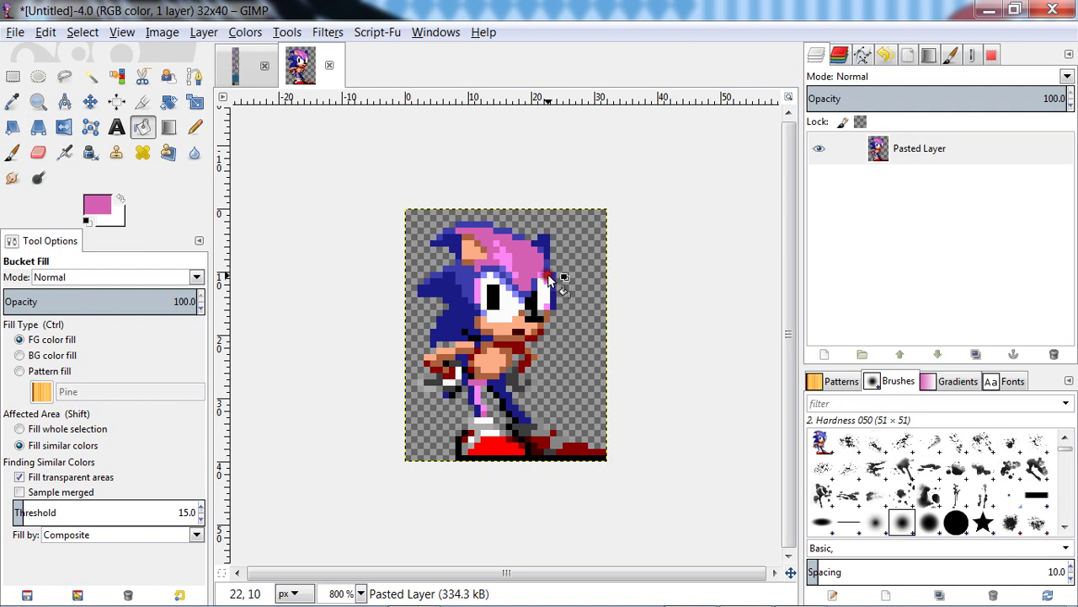
{"action": "left_click", "coordinate": [534, 284]}
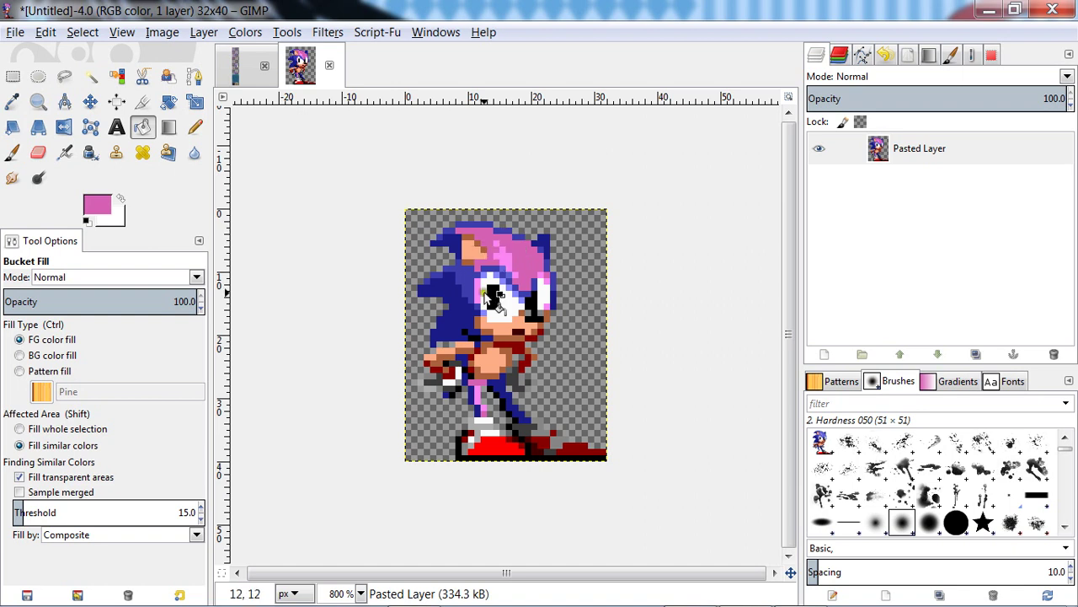
Bucket-fill the remaining hair spots and pixels around the eye and cheek with pink.
{"action": "left_click", "coordinate": [506, 275]}
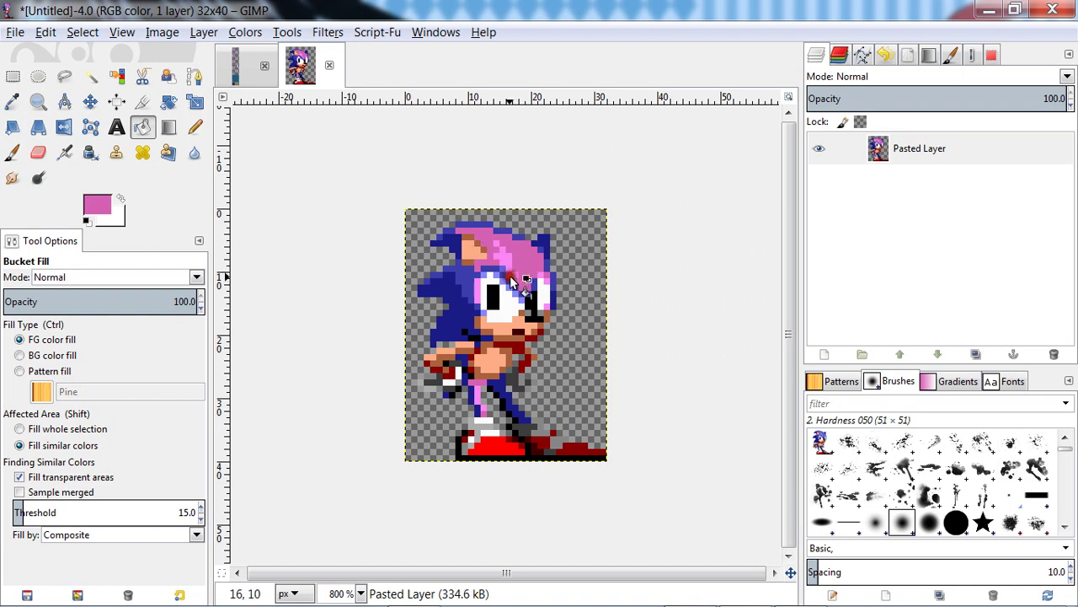
{"action": "left_click", "coordinate": [498, 277]}
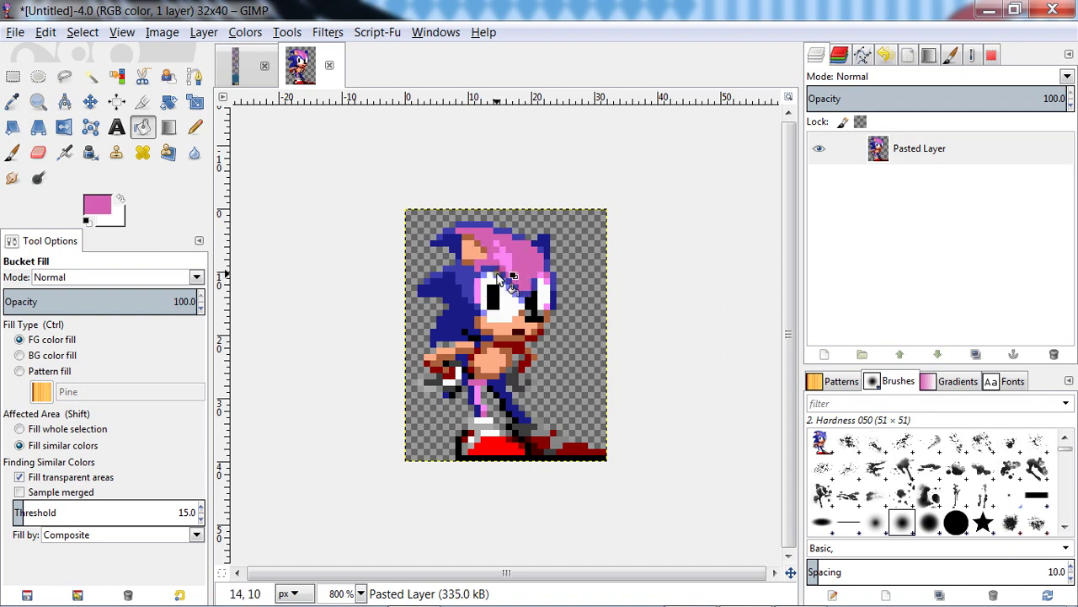
{"action": "left_click", "coordinate": [503, 284]}
{"action": "left_click", "coordinate": [515, 293]}
{"action": "left_click", "coordinate": [524, 300]}
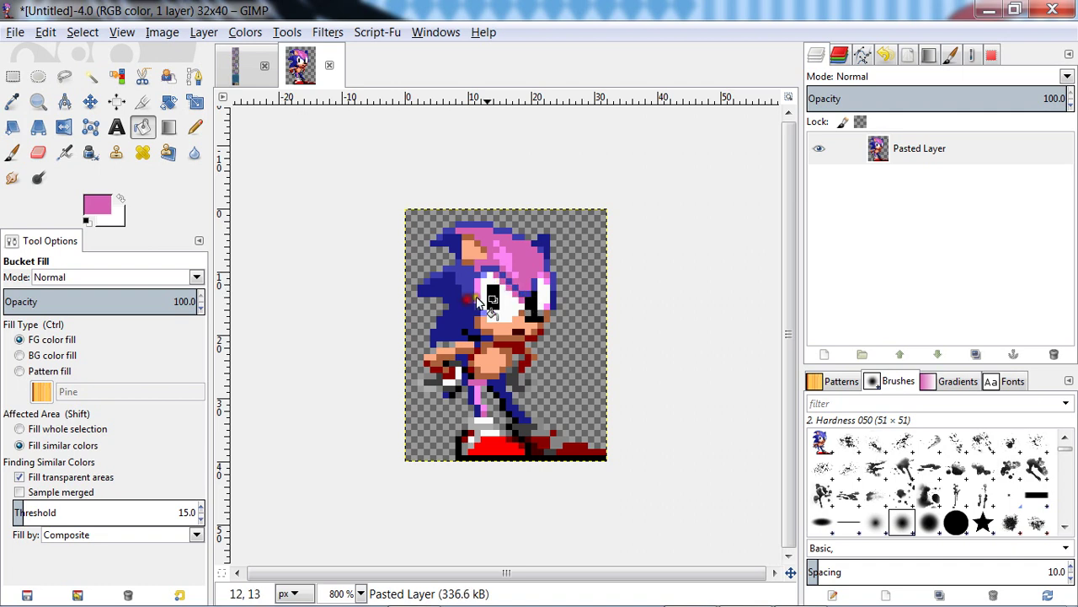
{"action": "left_click", "coordinate": [486, 315]}
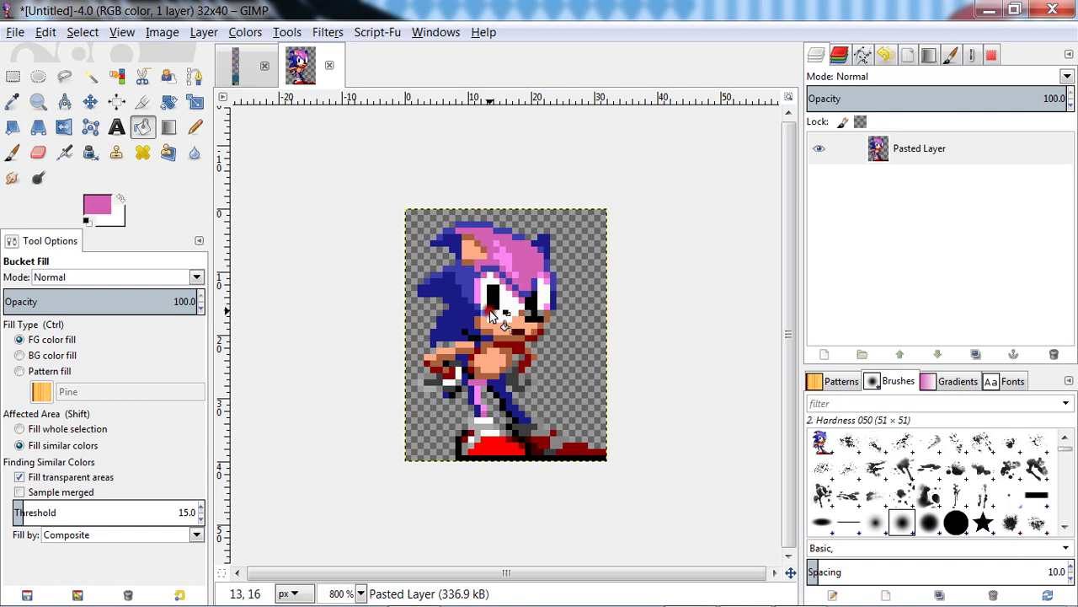
{"action": "left_click", "coordinate": [486, 316]}
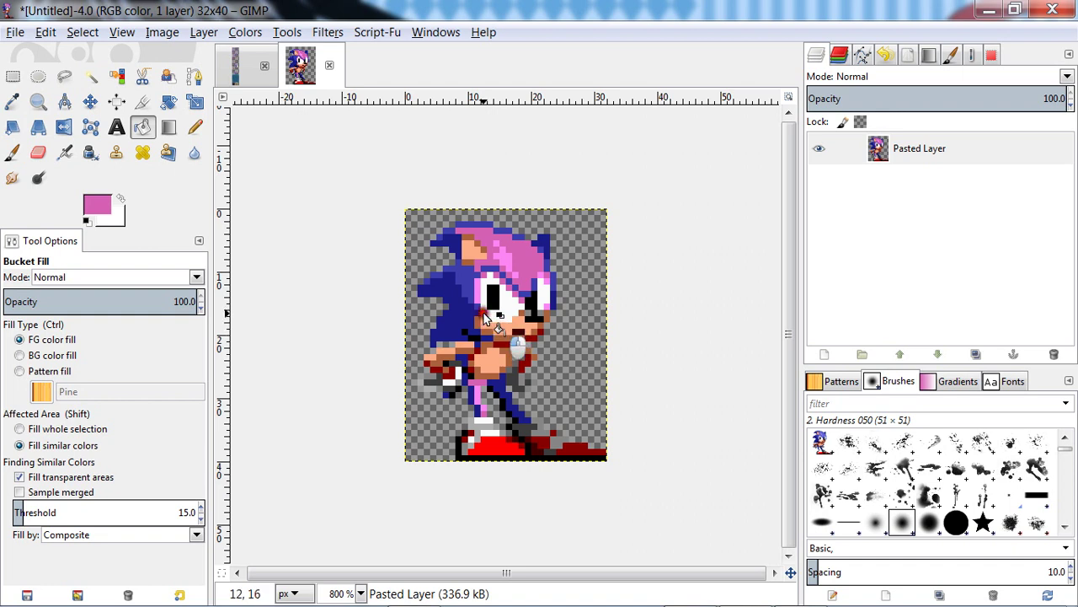
{"action": "left_click", "coordinate": [492, 330]}
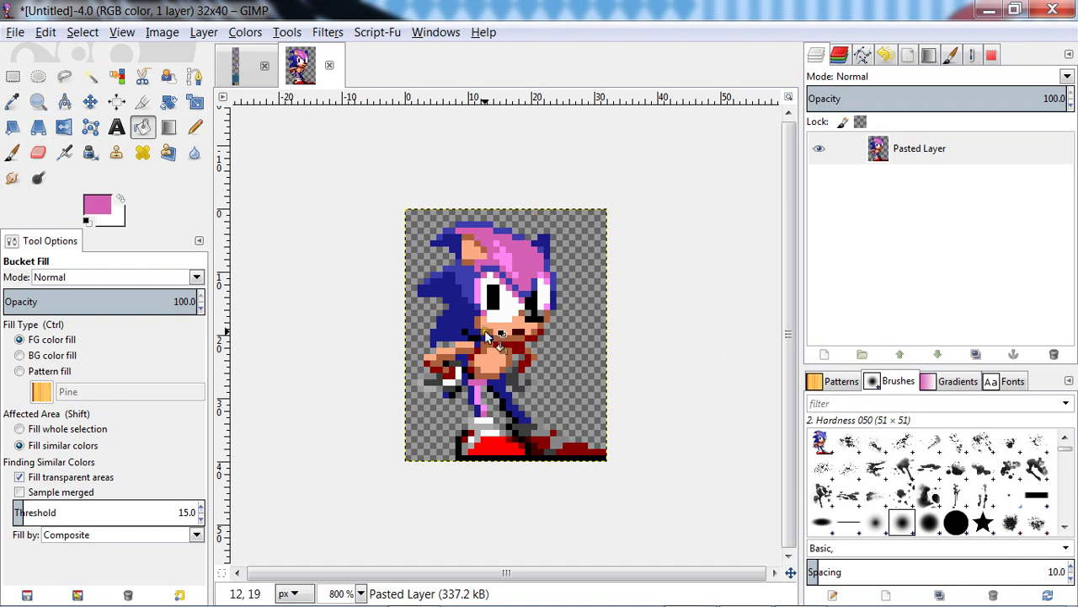
{"action": "key", "text": "o"}
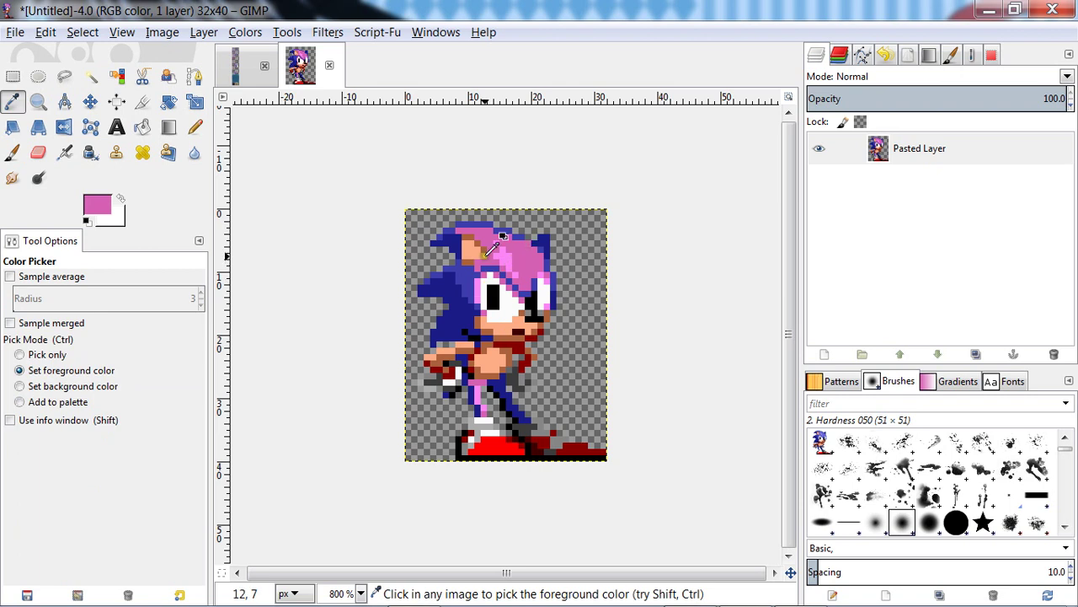
Sample the head's blue and pink shades, then set the foreground to magenta hue 310 (ac3d99).
{"action": "left_click", "coordinate": [465, 275]}
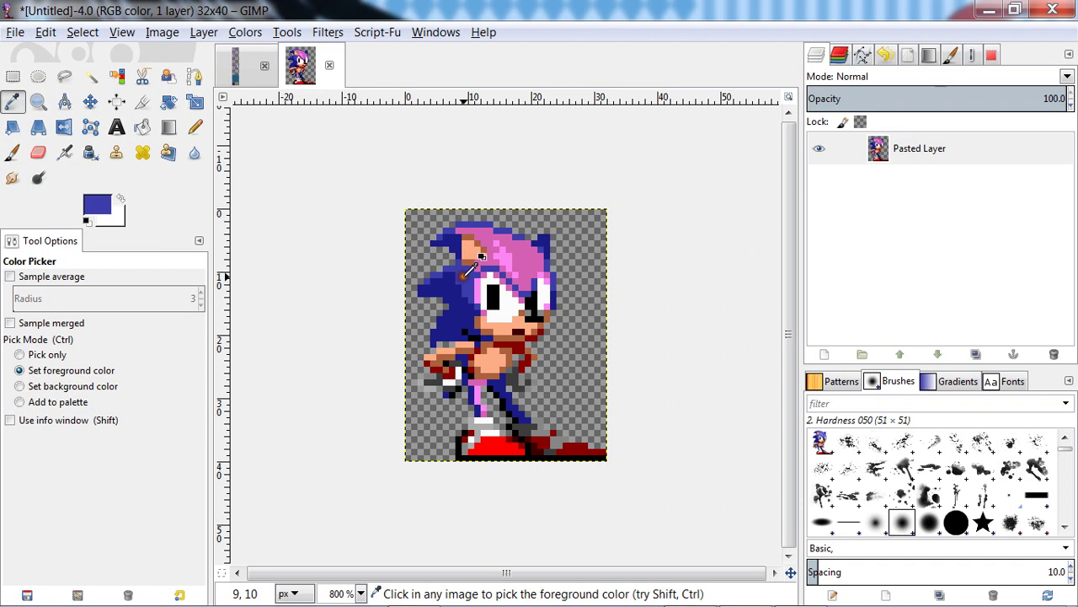
{"action": "left_click", "coordinate": [503, 256]}
{"action": "left_click", "coordinate": [523, 267]}
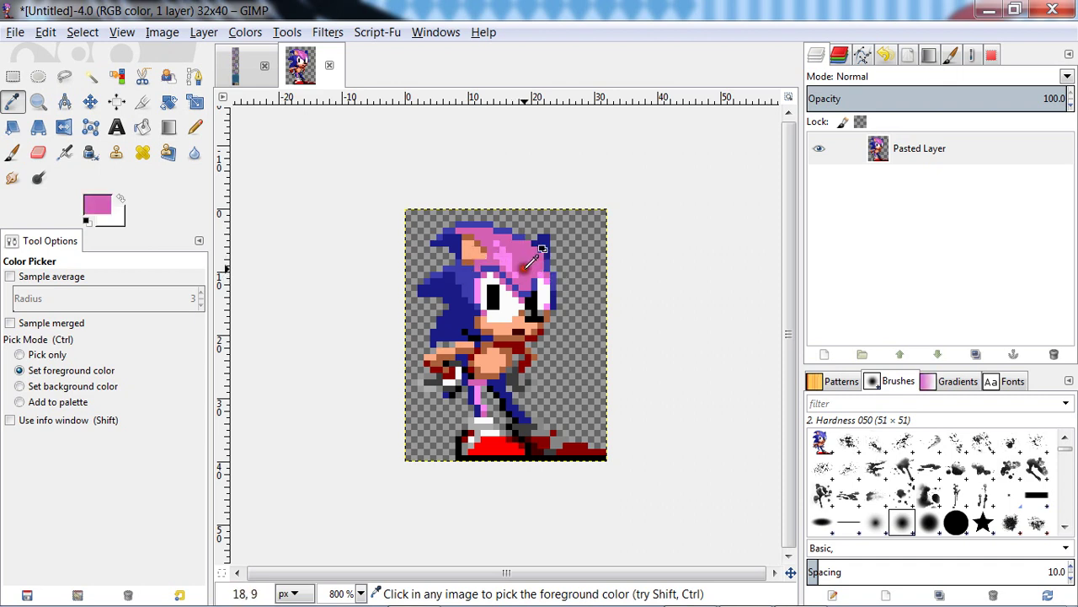
{"action": "left_click", "coordinate": [546, 257]}
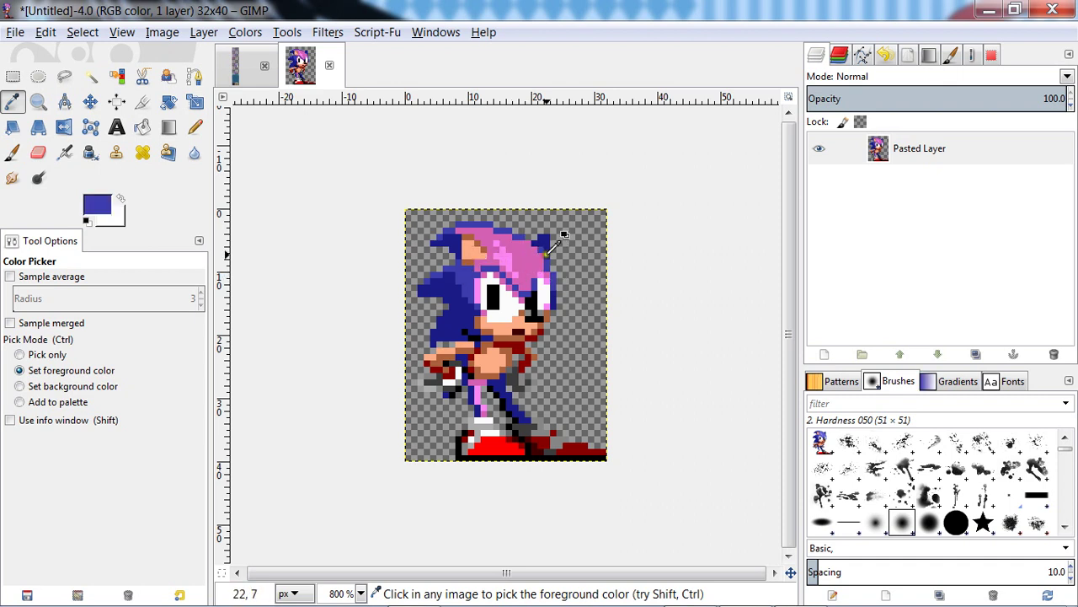
{"action": "left_click", "coordinate": [546, 254]}
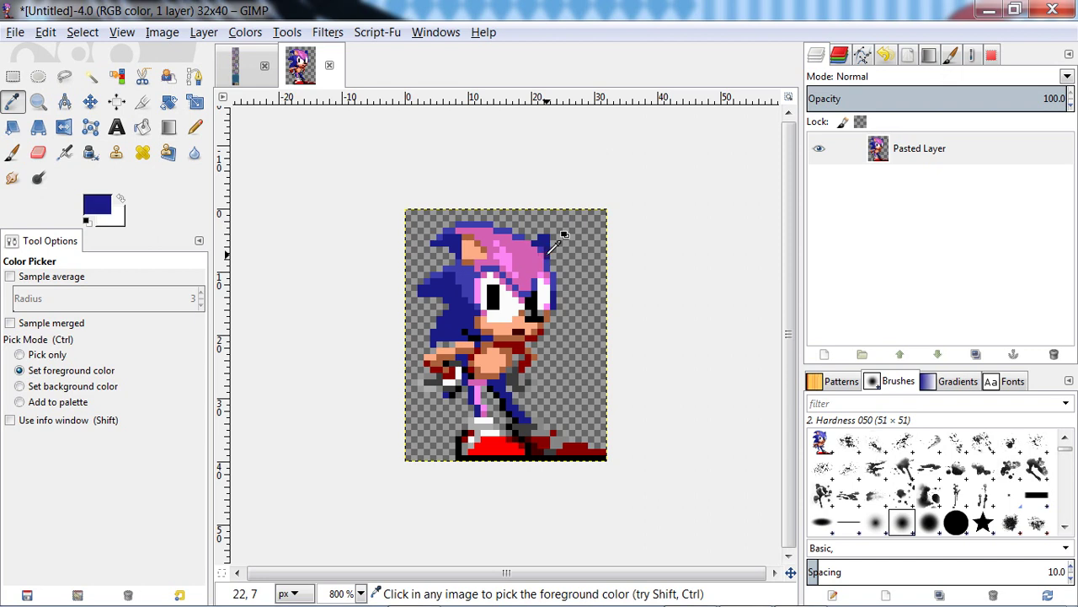
{"action": "left_click", "coordinate": [463, 275], "text": "shift"}
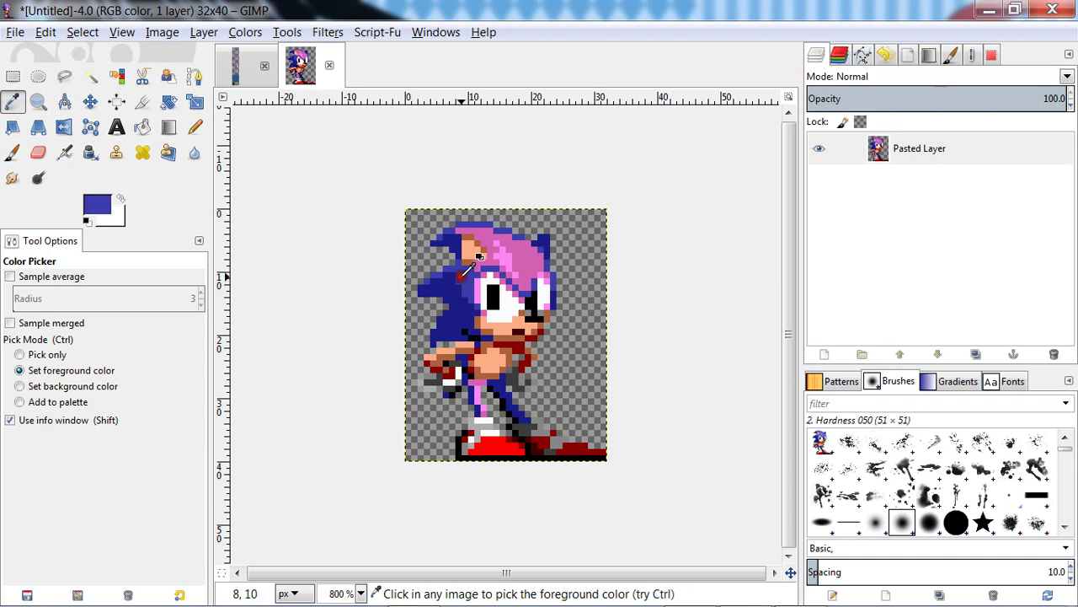
{"action": "left_click", "coordinate": [143, 127]}
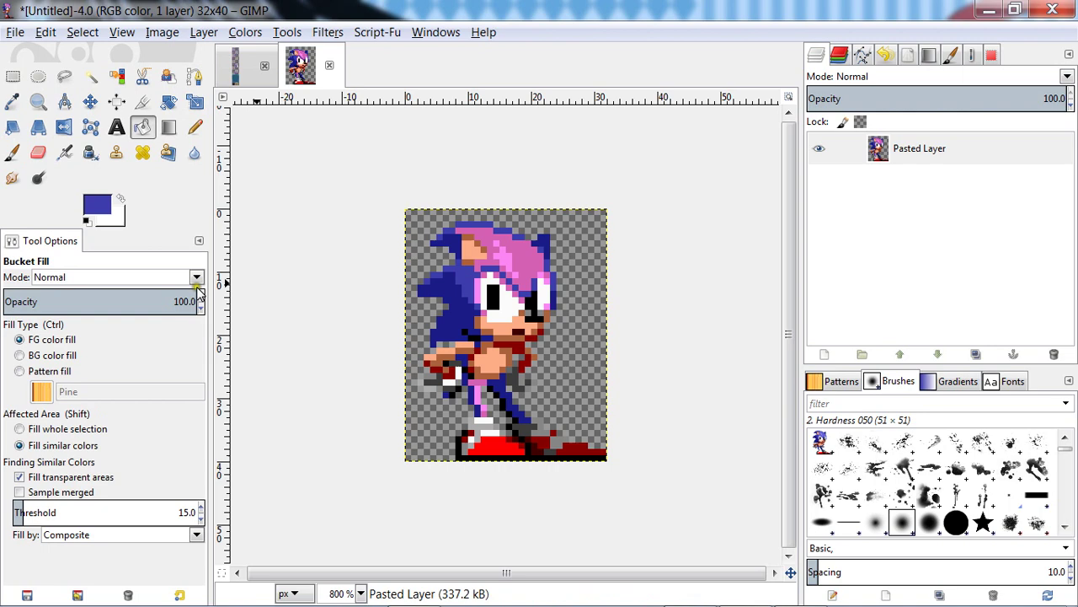
{"action": "left_click", "coordinate": [100, 205]}
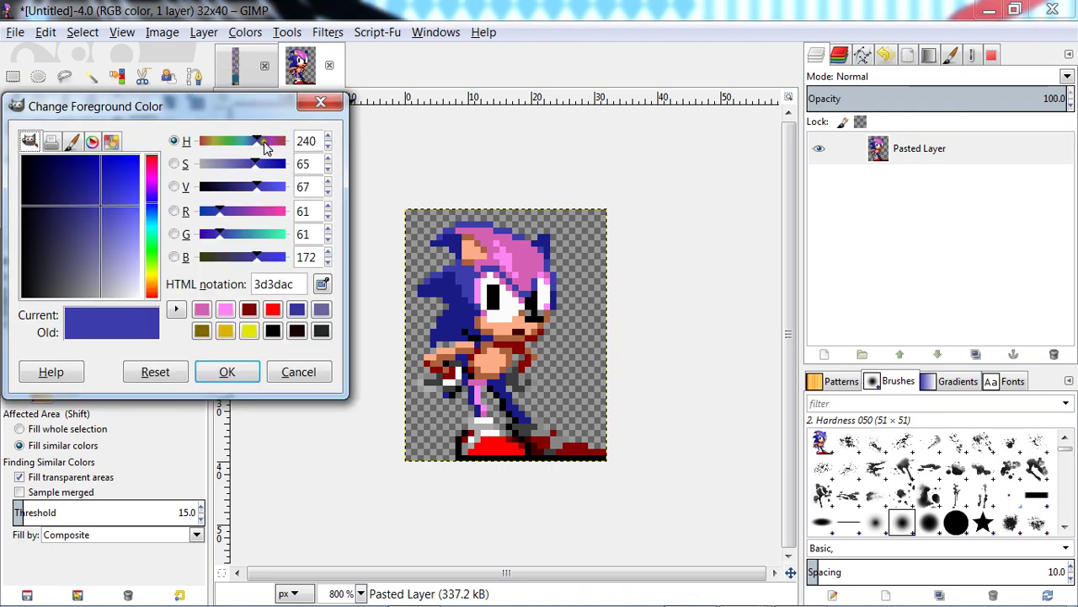
{"action": "left_click_drag", "start_coordinate": [264, 147], "coordinate": [274, 143]}
{"action": "left_click", "coordinate": [237, 372]}
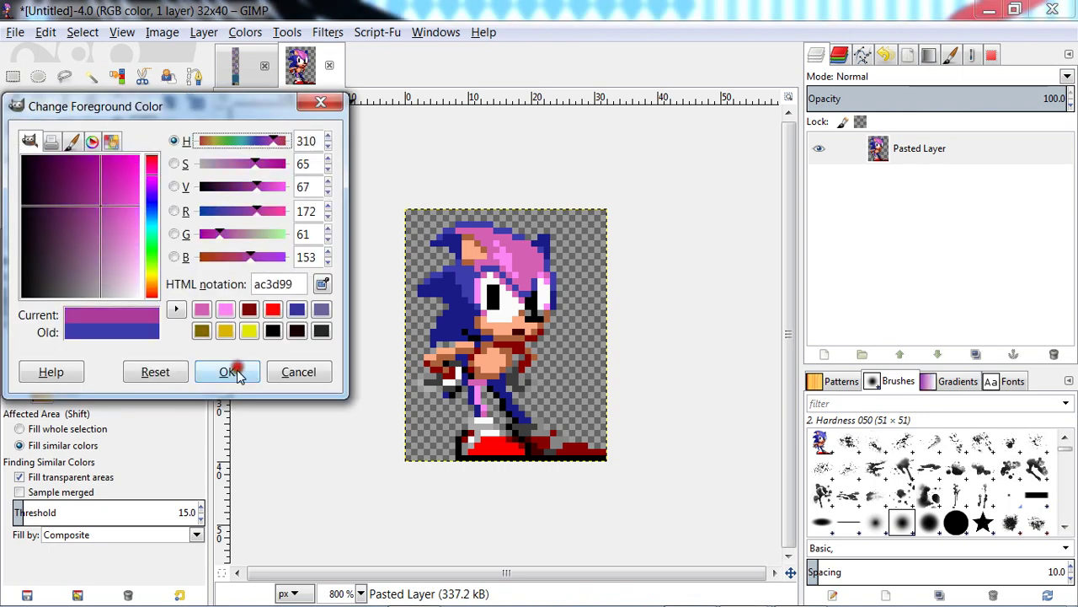
Bucket-fill the blue and dark hair strands across the head's top and right side magenta.
{"action": "left_click", "coordinate": [467, 270]}
{"action": "left_click", "coordinate": [476, 274]}
{"action": "left_click", "coordinate": [489, 271]}
{"action": "left_click", "coordinate": [508, 273]}
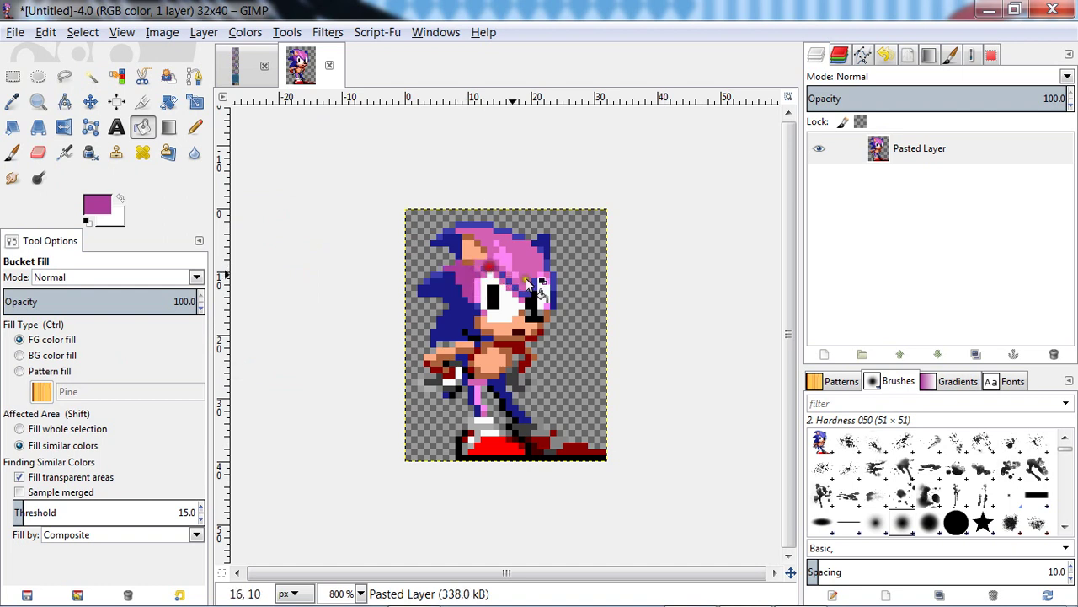
{"action": "left_click", "coordinate": [526, 284]}
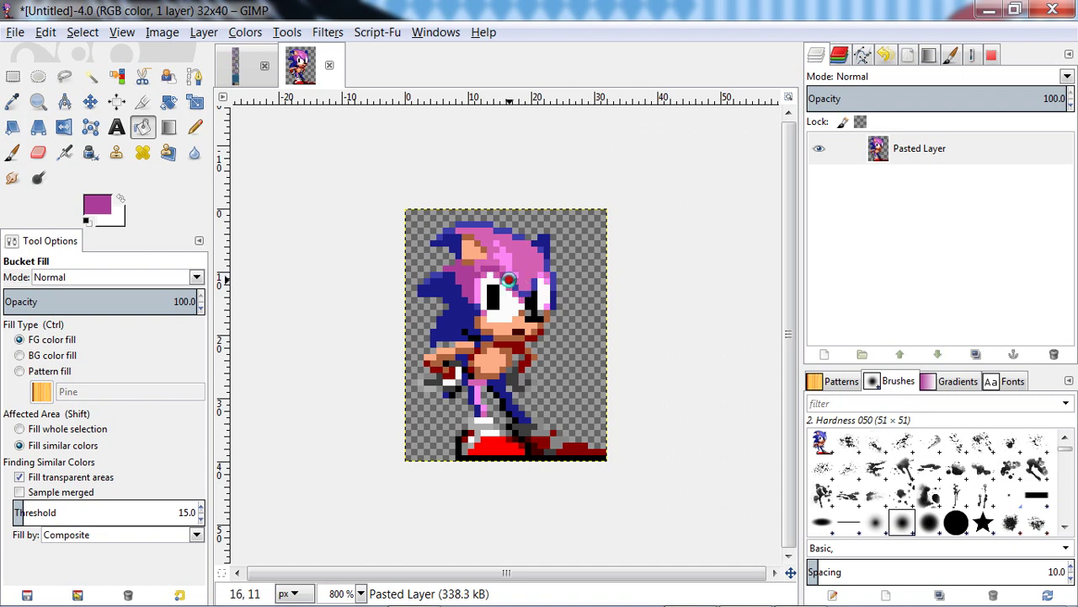
{"action": "left_click", "coordinate": [525, 298]}
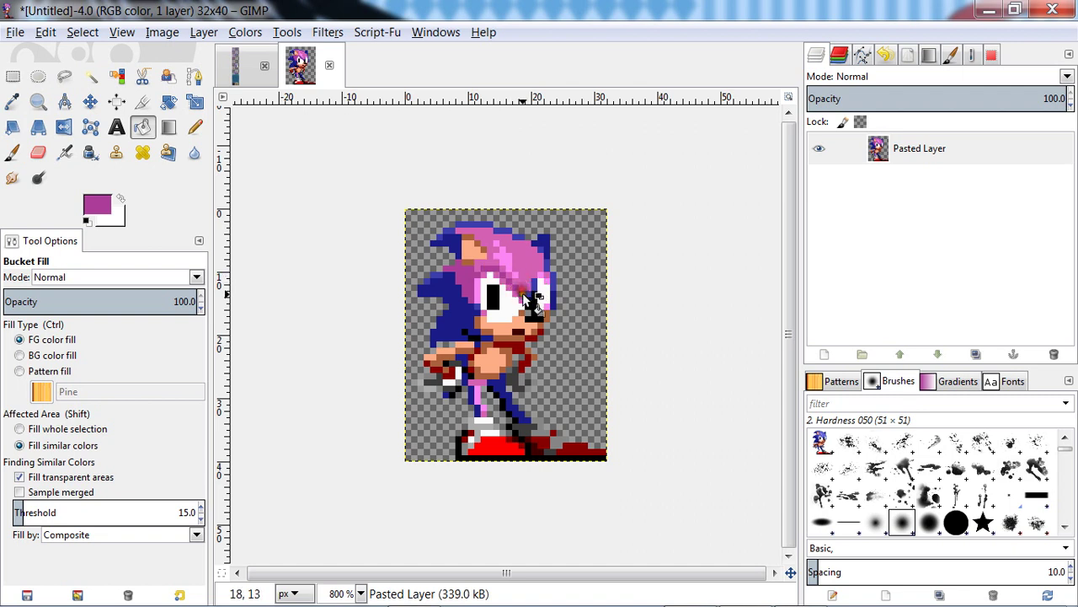
{"action": "left_click", "coordinate": [531, 284]}
{"action": "left_click", "coordinate": [539, 284]}
{"action": "left_click", "coordinate": [557, 282]}
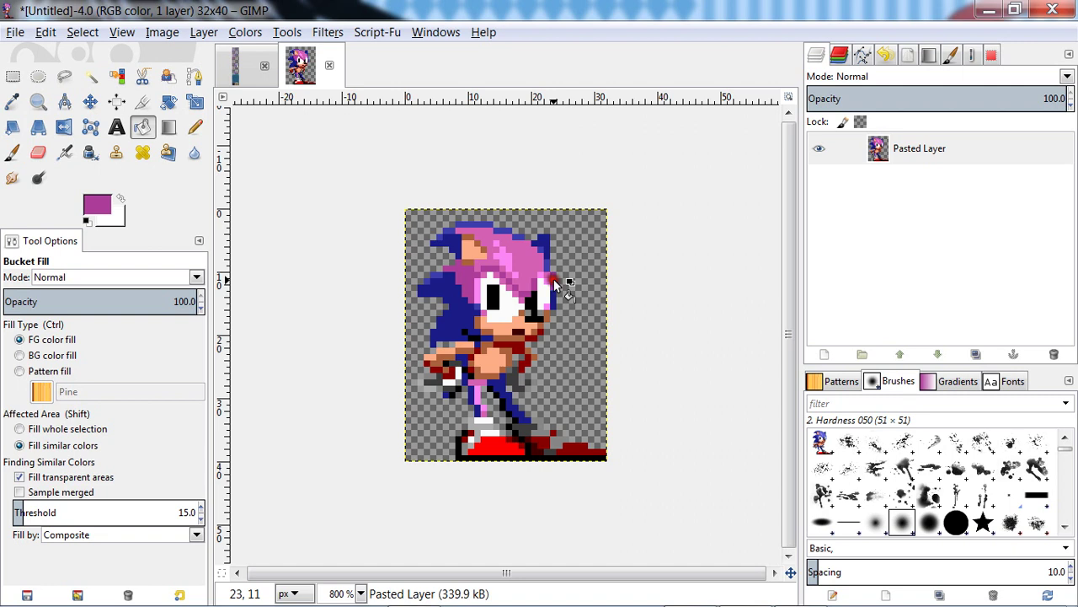
{"action": "left_click", "coordinate": [547, 265]}
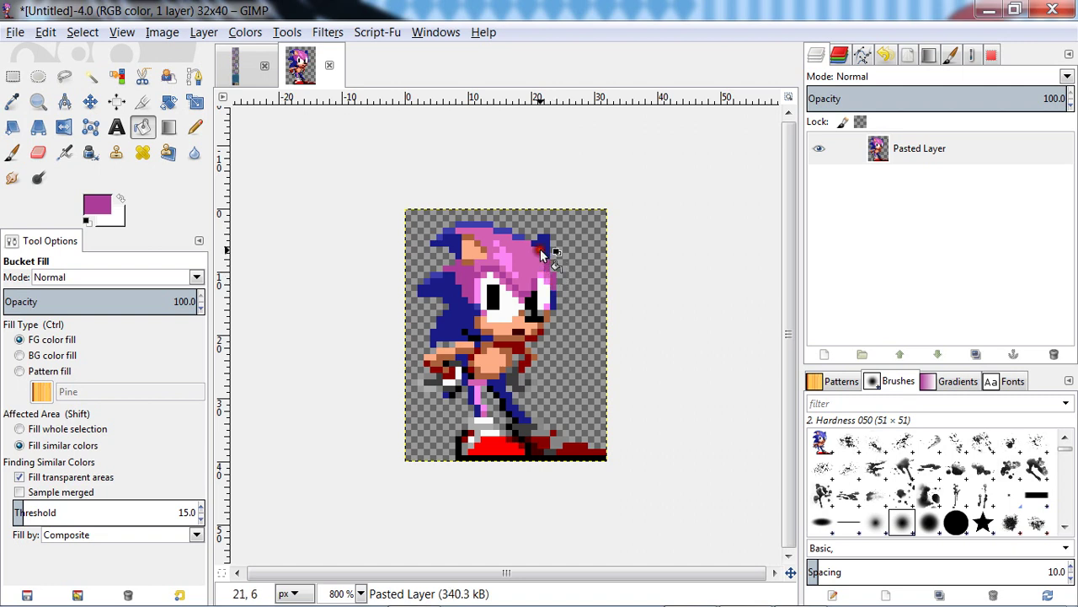
{"action": "left_click", "coordinate": [542, 251]}
Fill the remaining blue pixels on the head's top-left, left edge and near the face pink.
{"action": "left_click", "coordinate": [477, 225]}
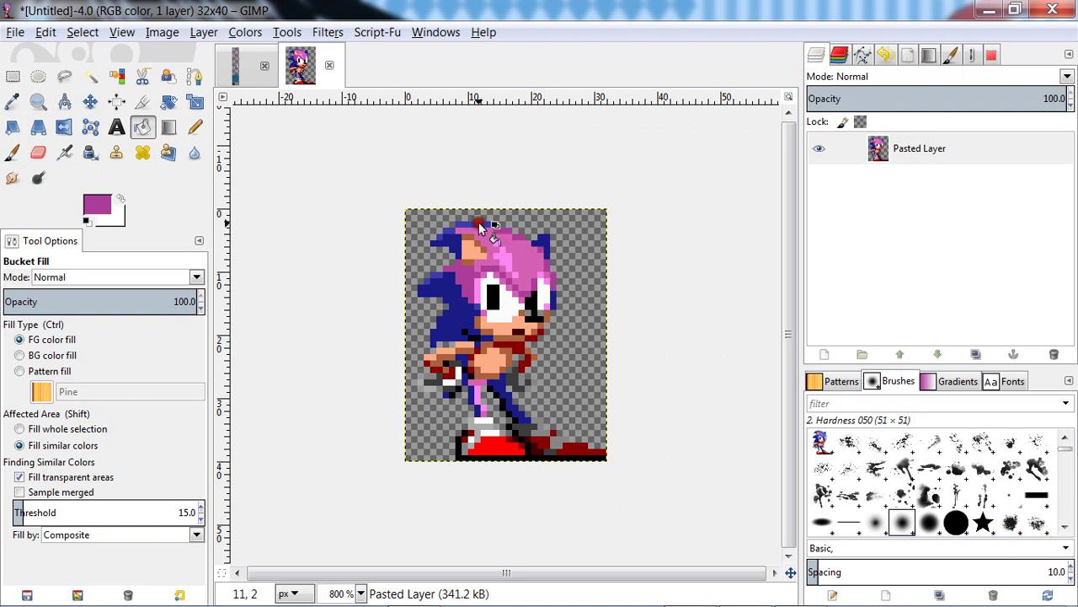
{"action": "left_click", "coordinate": [452, 230]}
{"action": "left_click", "coordinate": [445, 238]}
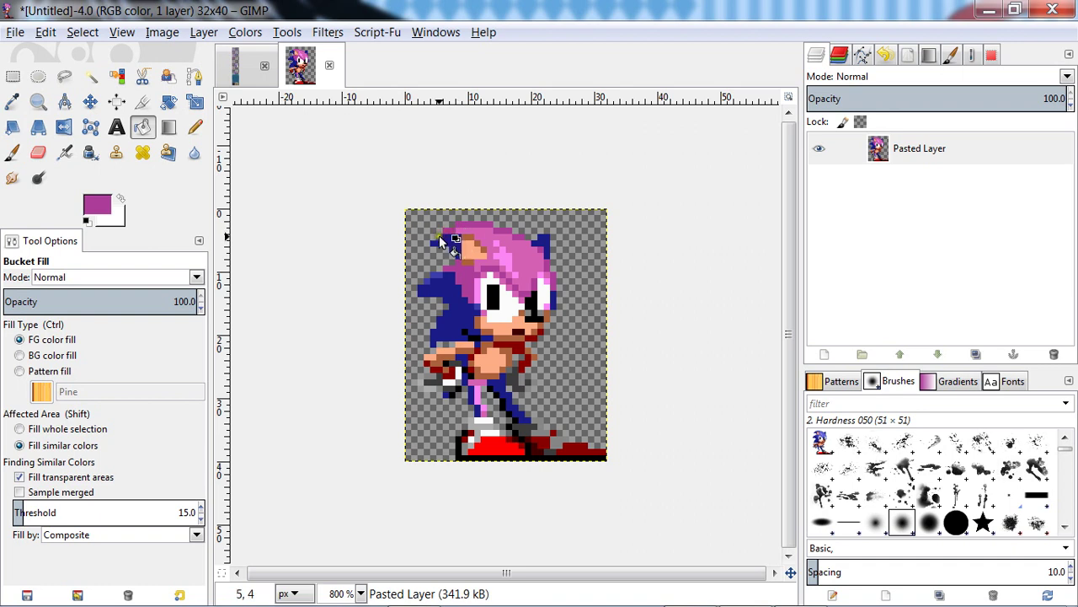
{"action": "left_click", "coordinate": [434, 276]}
{"action": "left_click", "coordinate": [427, 282]}
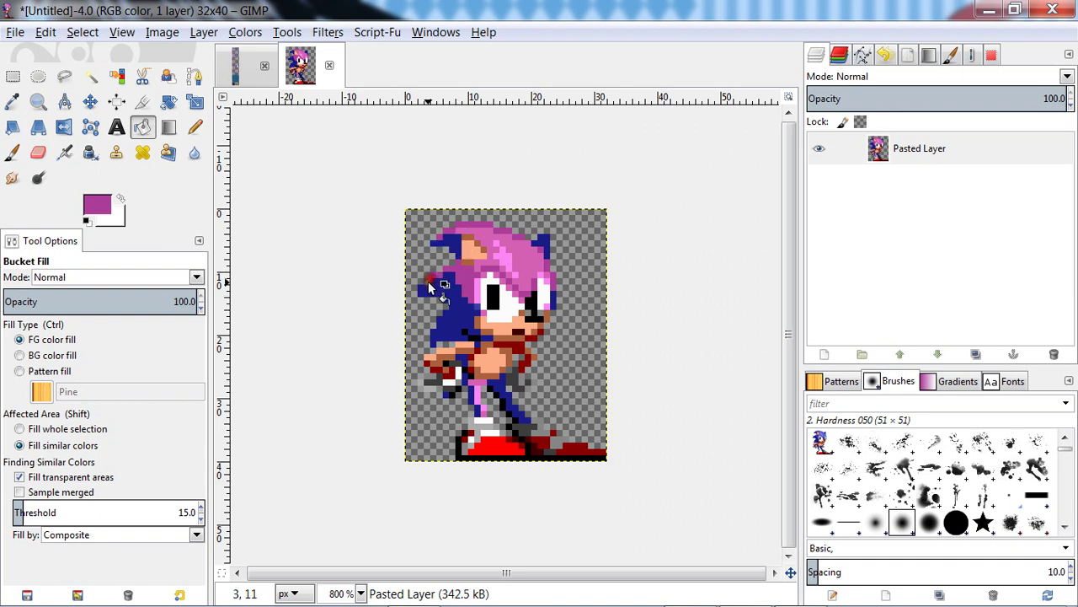
{"action": "left_click", "coordinate": [428, 283]}
{"action": "left_click", "coordinate": [477, 312]}
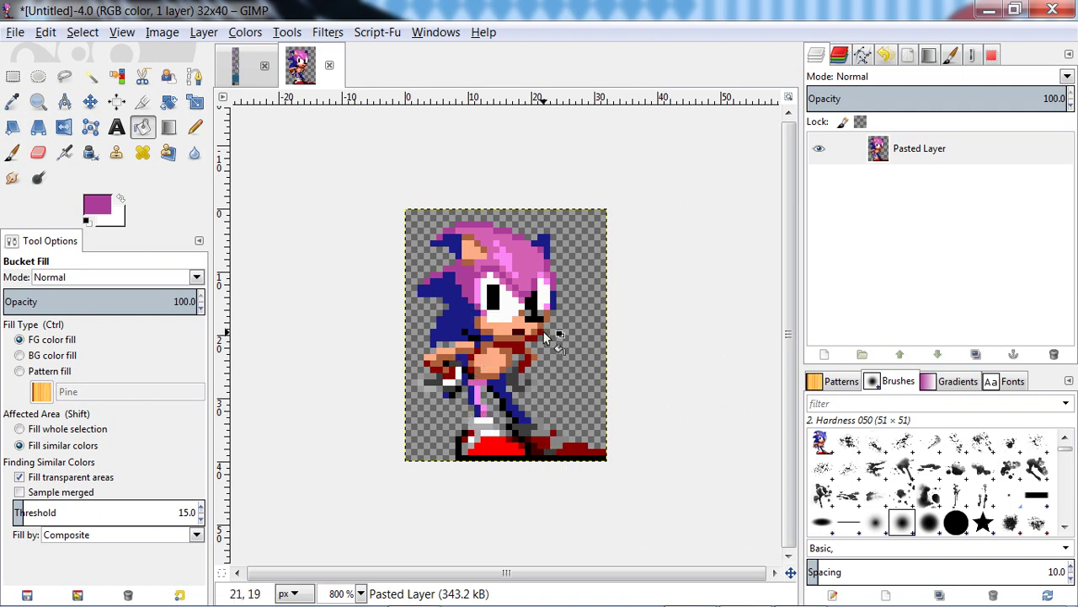
Pick the sprite's dark blue and shift its hue to magenta 320 as the foreground colour.
{"action": "left_click", "coordinate": [99, 204]}
{"action": "left_click", "coordinate": [298, 371]}
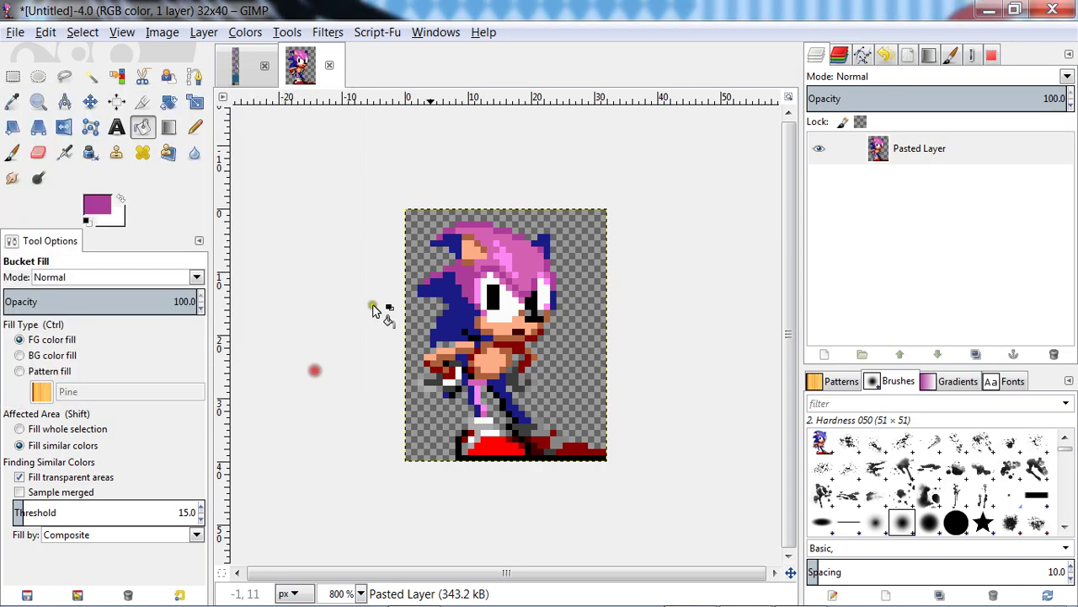
{"action": "key", "text": "o"}
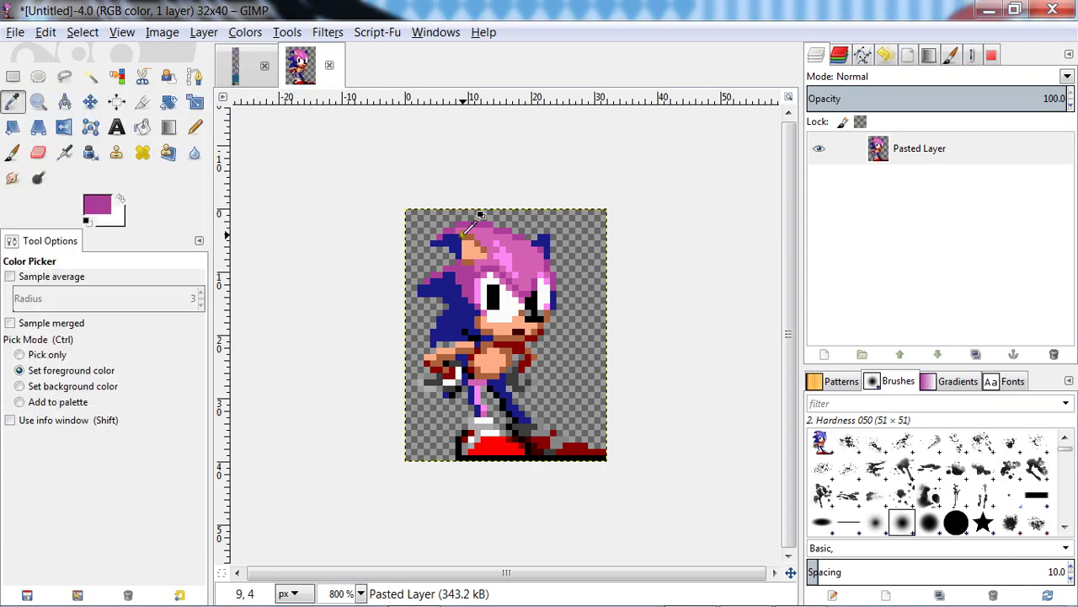
{"action": "left_click", "coordinate": [471, 288]}
{"action": "left_click", "coordinate": [96, 204]}
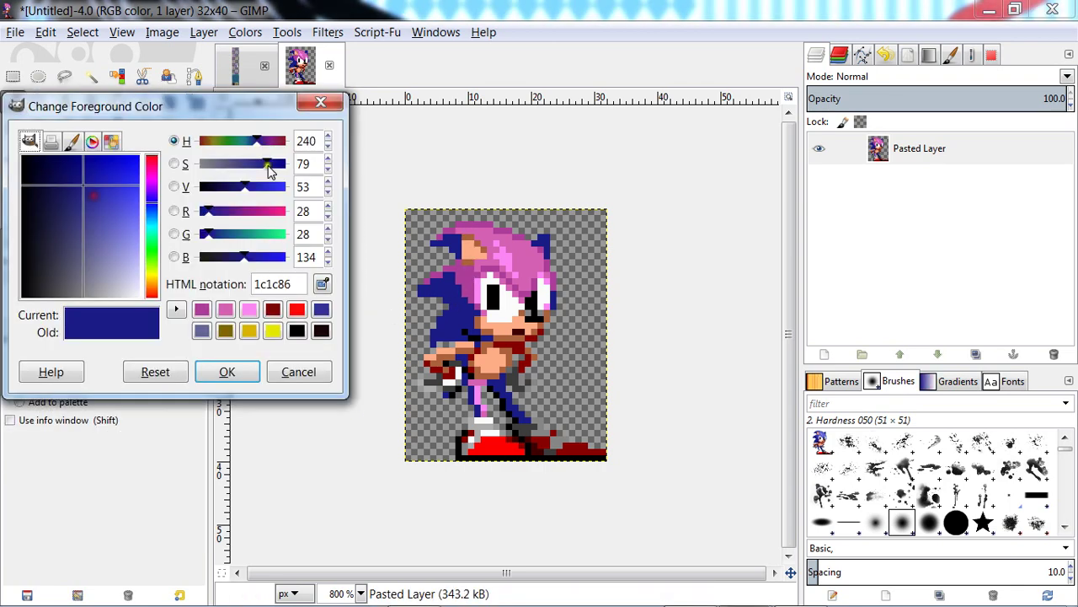
{"action": "left_click_drag", "start_coordinate": [264, 142], "coordinate": [278, 147]}
{"action": "left_click", "coordinate": [227, 371]}
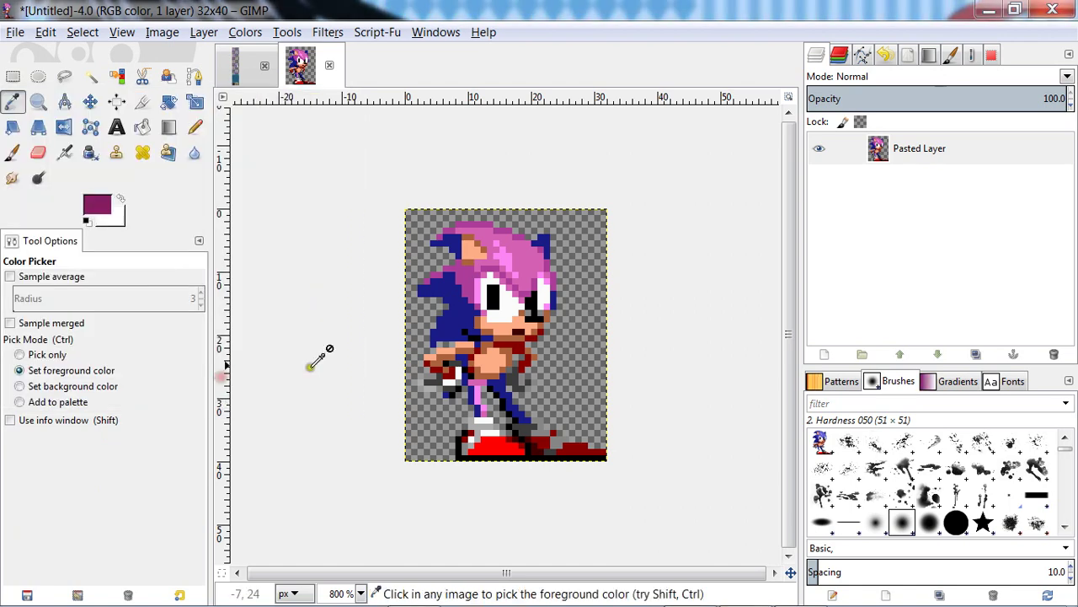
Bucket-fill the dark-blue body, upper-left hair, hair tip and area behind the eye magenta.
{"action": "key", "text": "shift+b"}
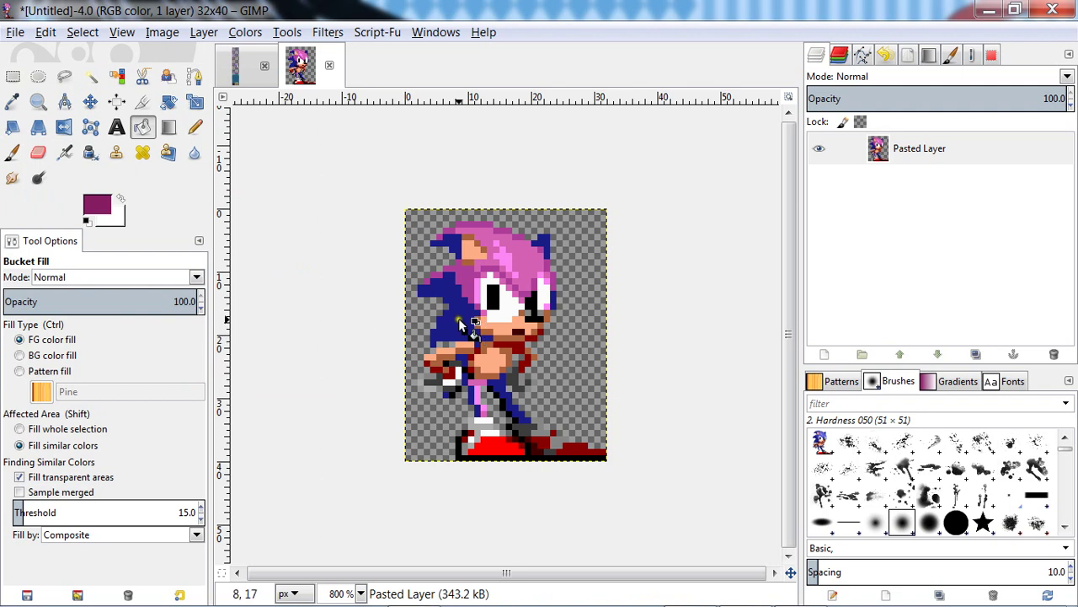
{"action": "left_click", "coordinate": [458, 319]}
{"action": "left_click", "coordinate": [456, 249]}
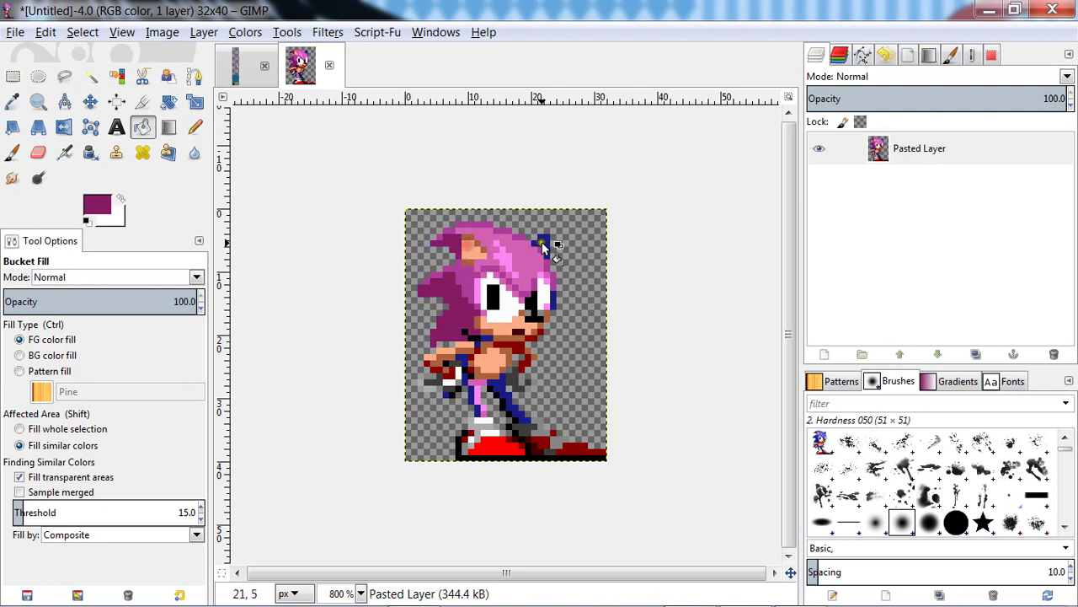
{"action": "left_click", "coordinate": [542, 242]}
{"action": "left_click", "coordinate": [553, 301]}
Recolour the leg strip, belt, arm and remaining lower patches magenta.
{"action": "left_click", "coordinate": [516, 406]}
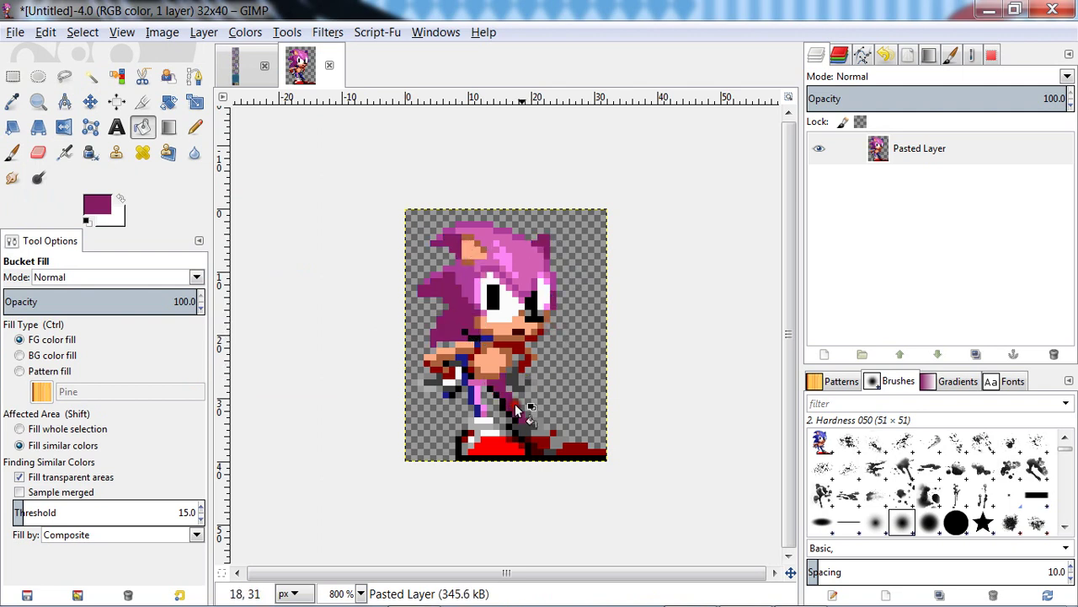
{"action": "left_click", "coordinate": [483, 412]}
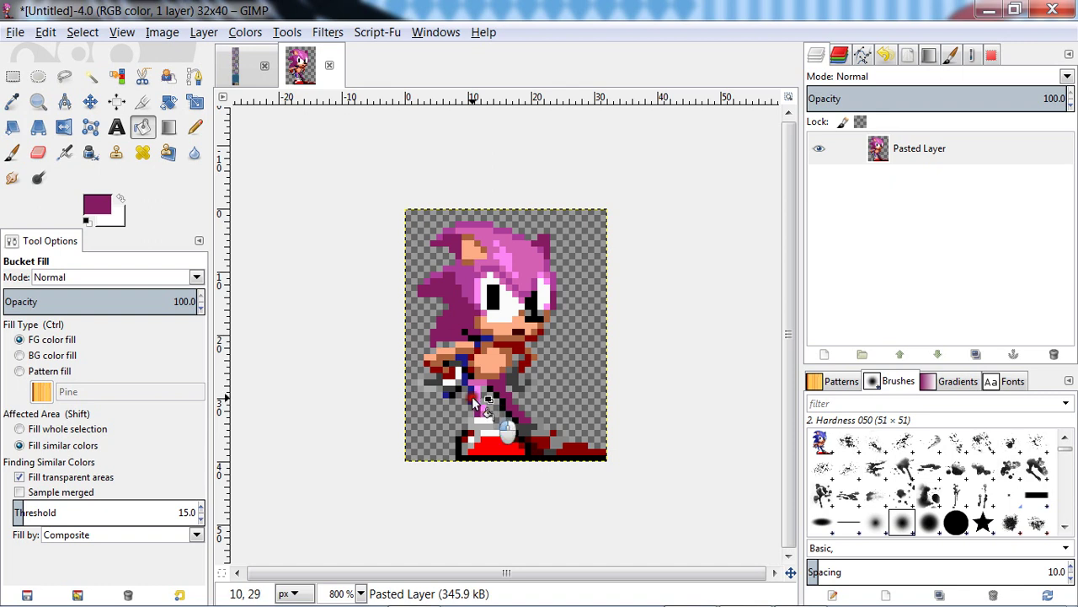
{"action": "left_click", "coordinate": [474, 400]}
{"action": "left_click", "coordinate": [470, 389]}
{"action": "left_click", "coordinate": [490, 326]}
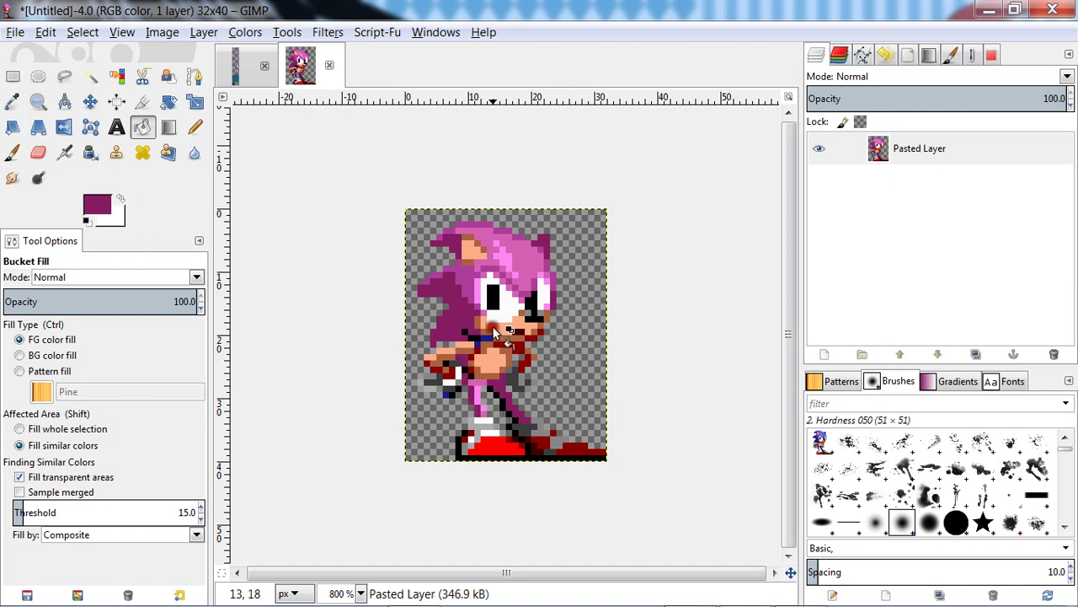
{"action": "left_click", "coordinate": [484, 338]}
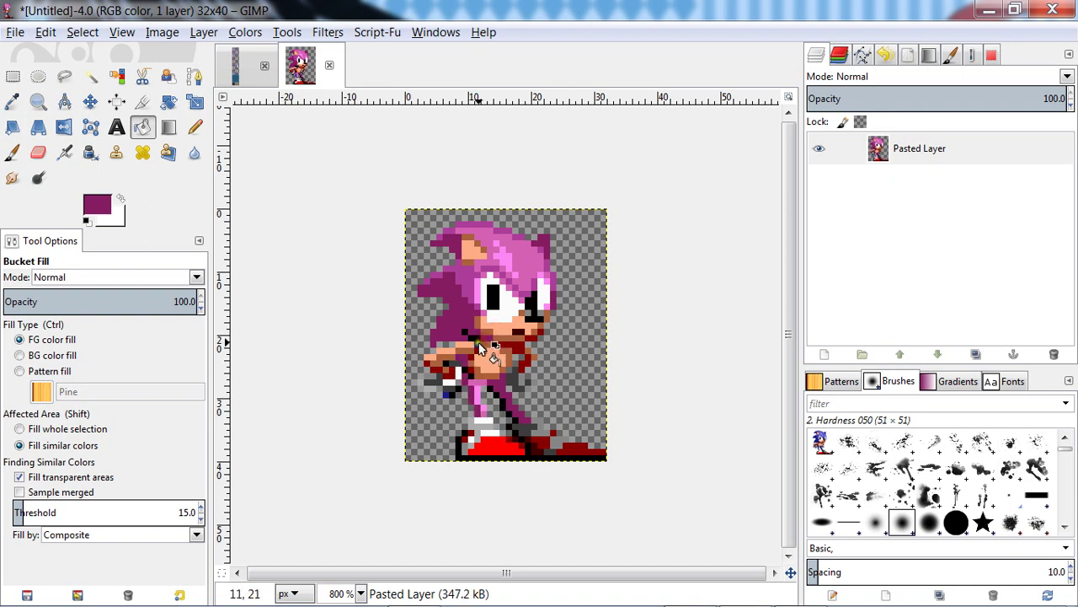
{"action": "left_click", "coordinate": [401, 414]}
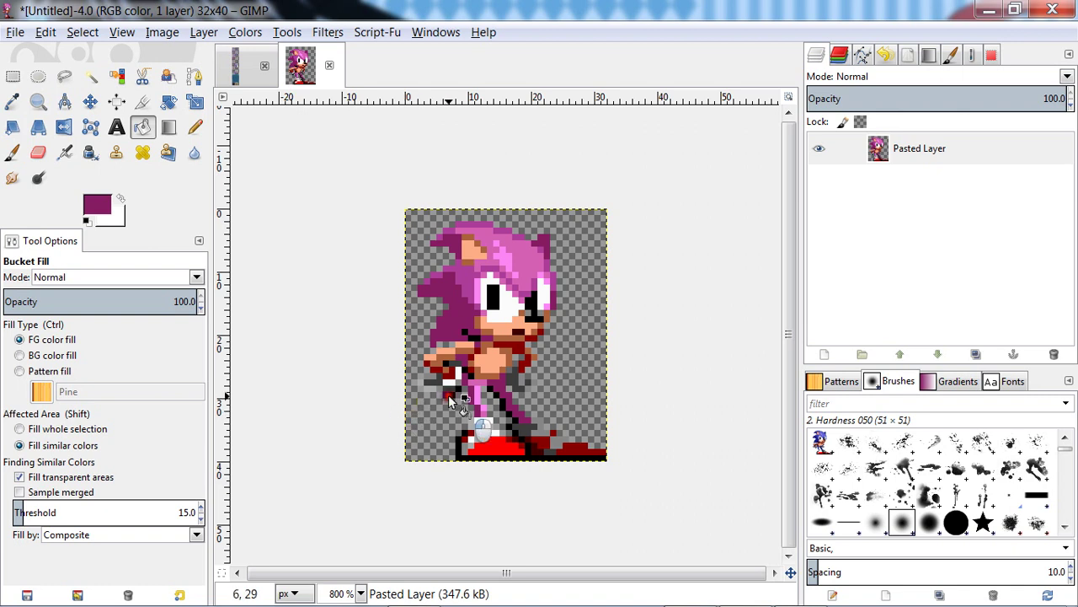
{"action": "left_click", "coordinate": [448, 394]}
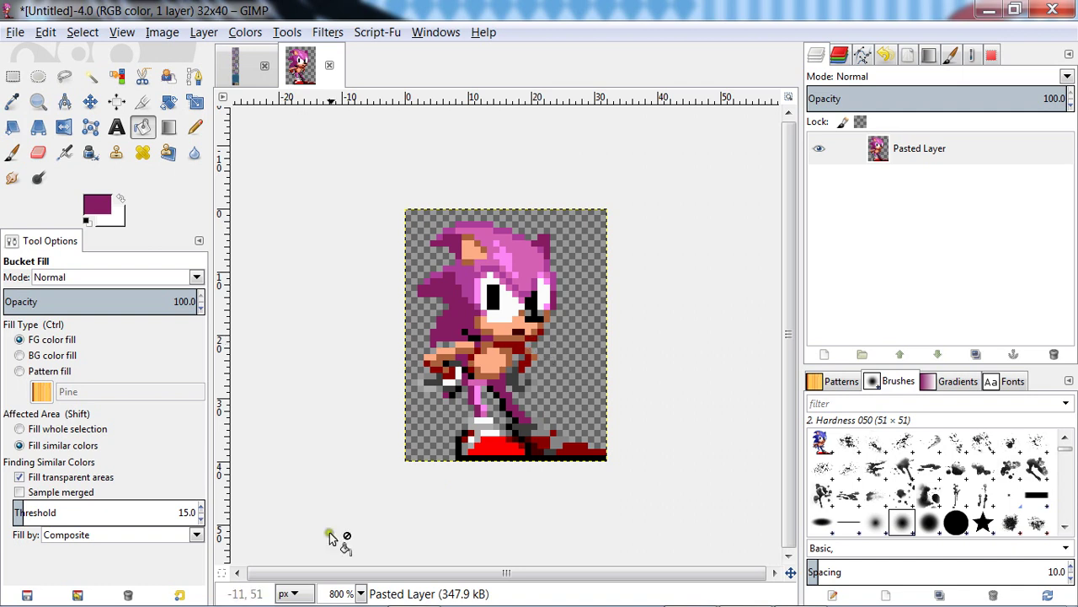
View the pink sprite at 100% and 800% zoom, then return to the sonicthehedgehog Classic sheet.
{"action": "left_click", "coordinate": [361, 593]}
{"action": "left_click", "coordinate": [356, 495]}
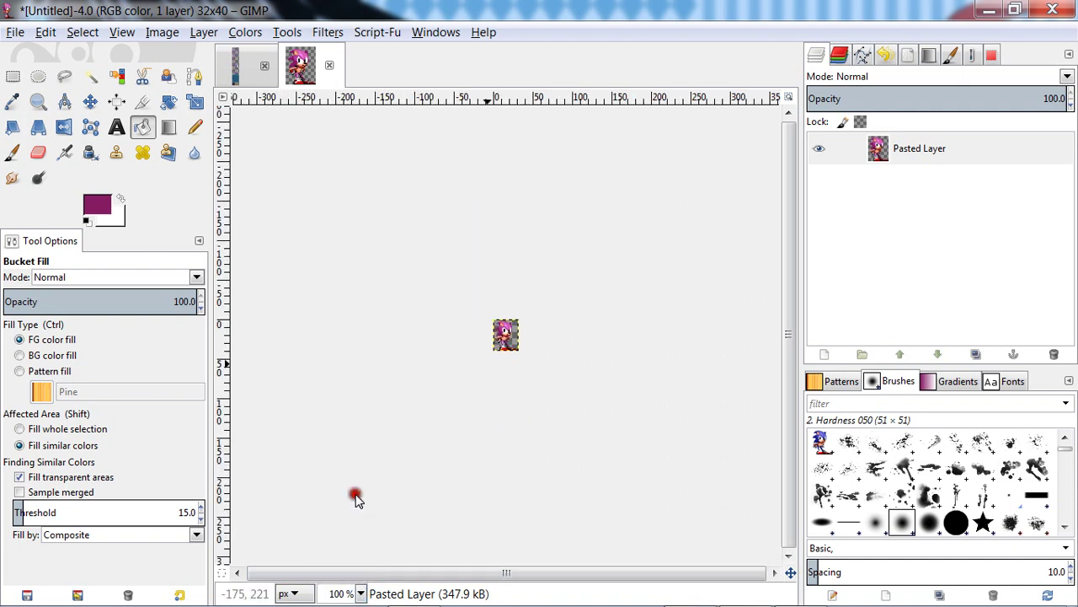
{"action": "left_click", "coordinate": [360, 593]}
{"action": "left_click", "coordinate": [350, 421]}
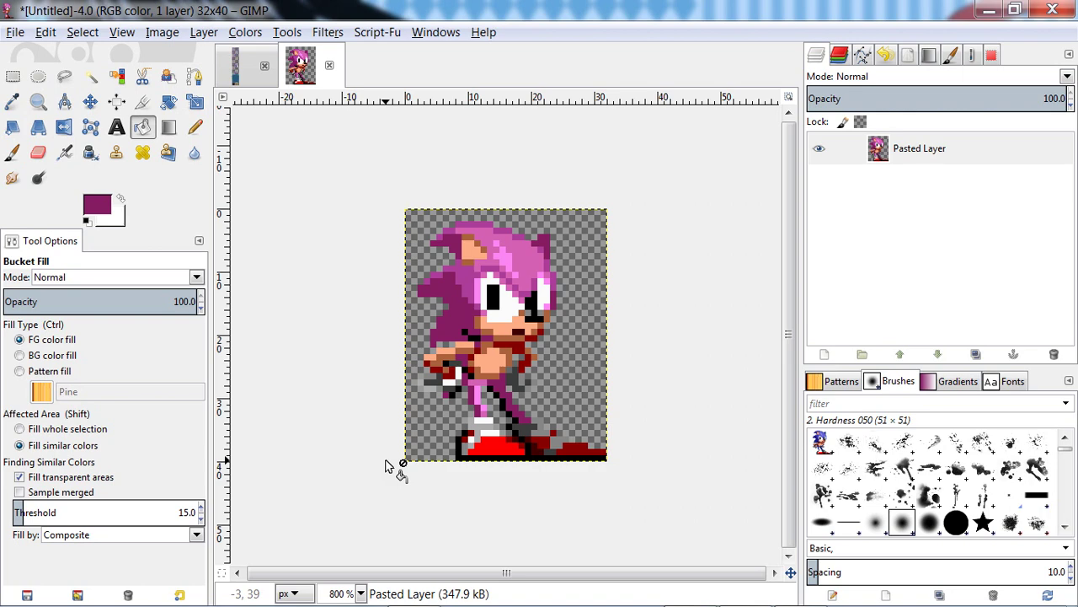
{"action": "left_click", "coordinate": [235, 67]}
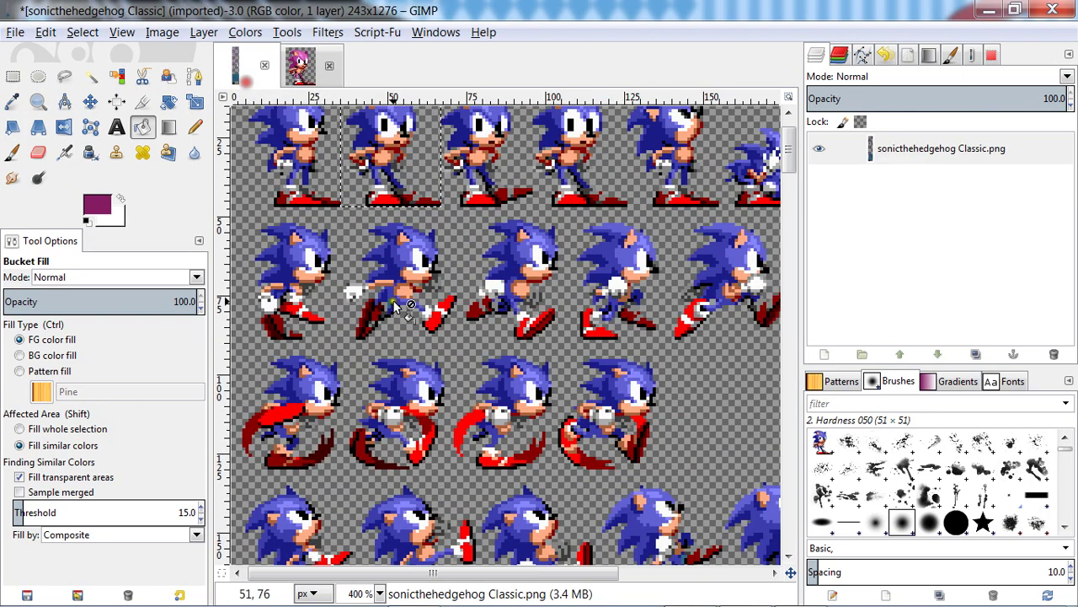
{"action": "left_click", "coordinate": [305, 67]}
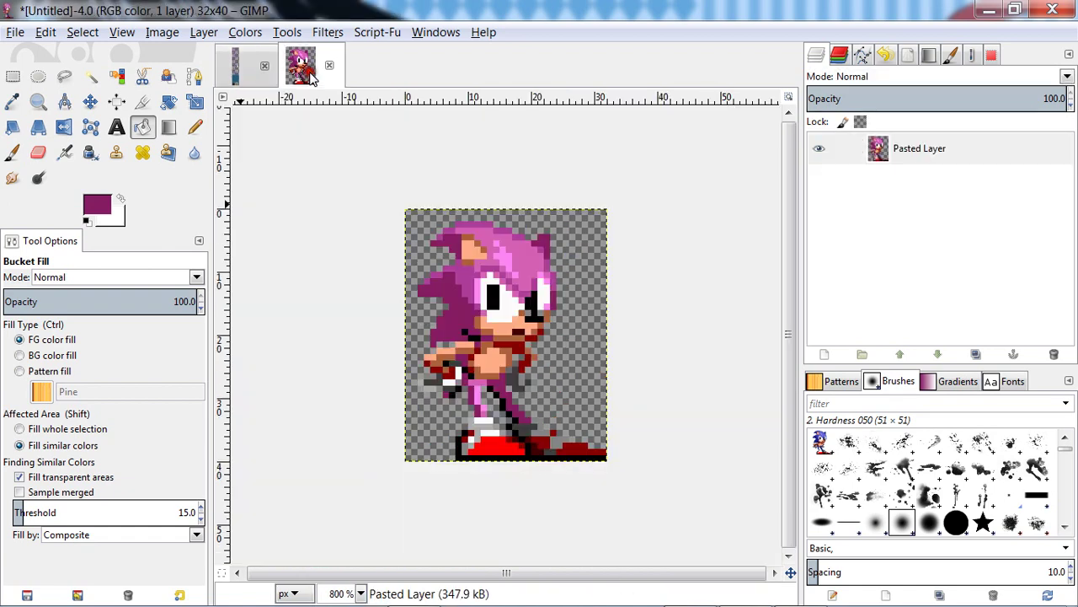
{"action": "left_click", "coordinate": [244, 67]}
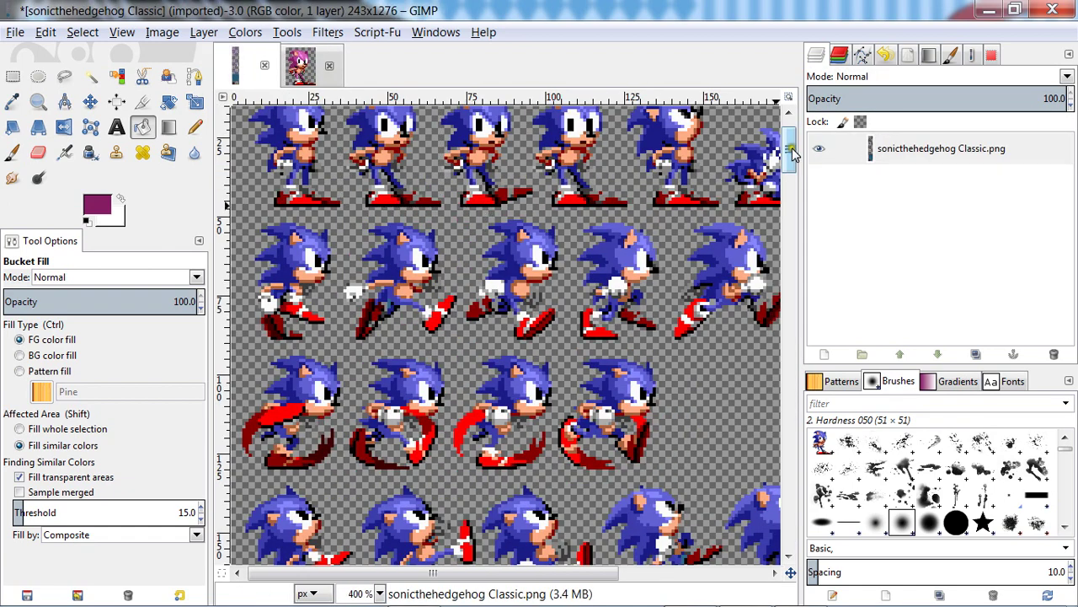
Mark out the second Sonic sprite, copy it, and paste it as a new image.
{"action": "scroll", "coordinate": [787, 152], "scroll_direction": "up", "scroll_amount": 1}
{"action": "key", "text": "ctrl"}
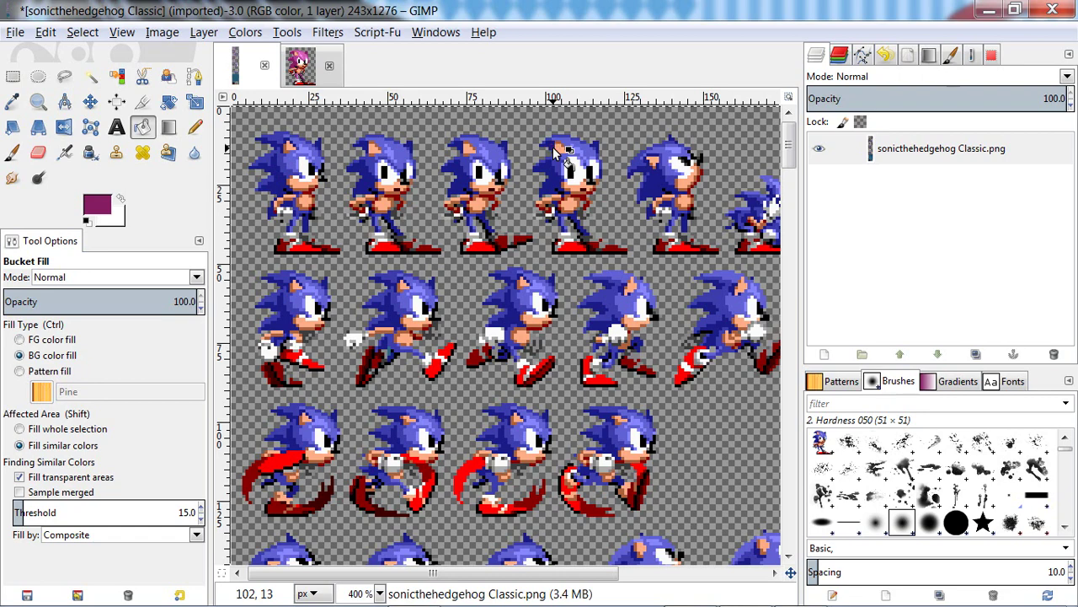
{"action": "key", "text": "ctrl+v"}
{"action": "key", "text": "ctrl"}
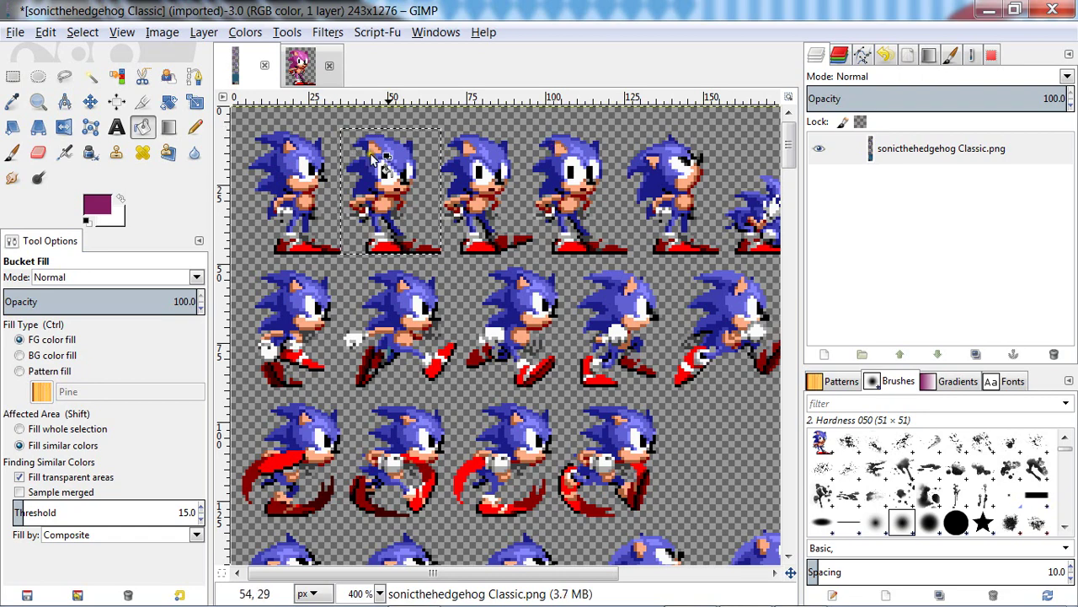
{"action": "key", "text": "ctrl+c"}
{"action": "key", "text": "shift"}
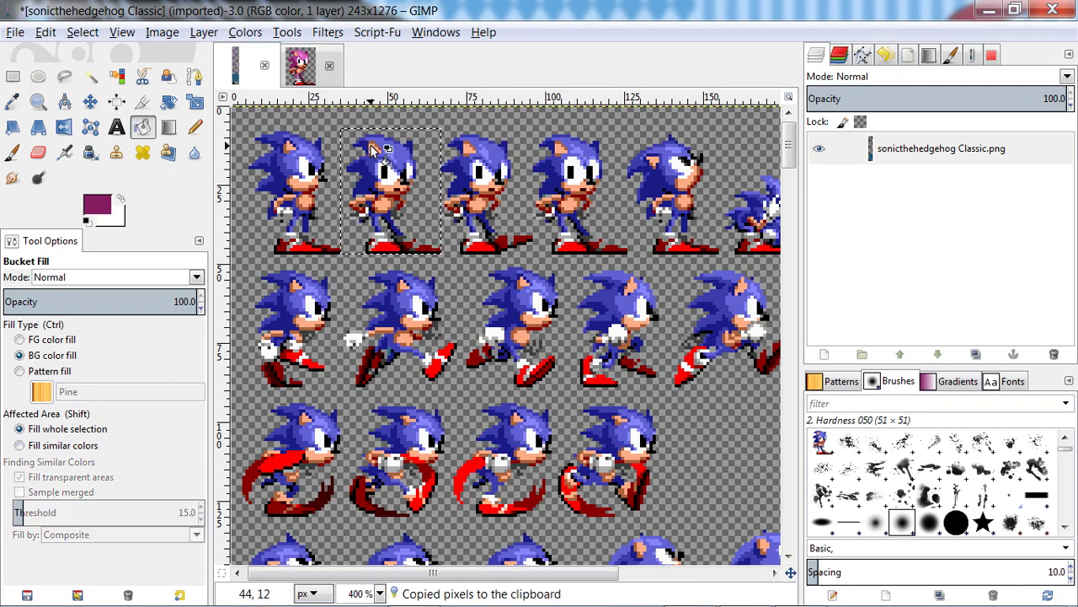
{"action": "key", "text": "ctrl+shift+v"}
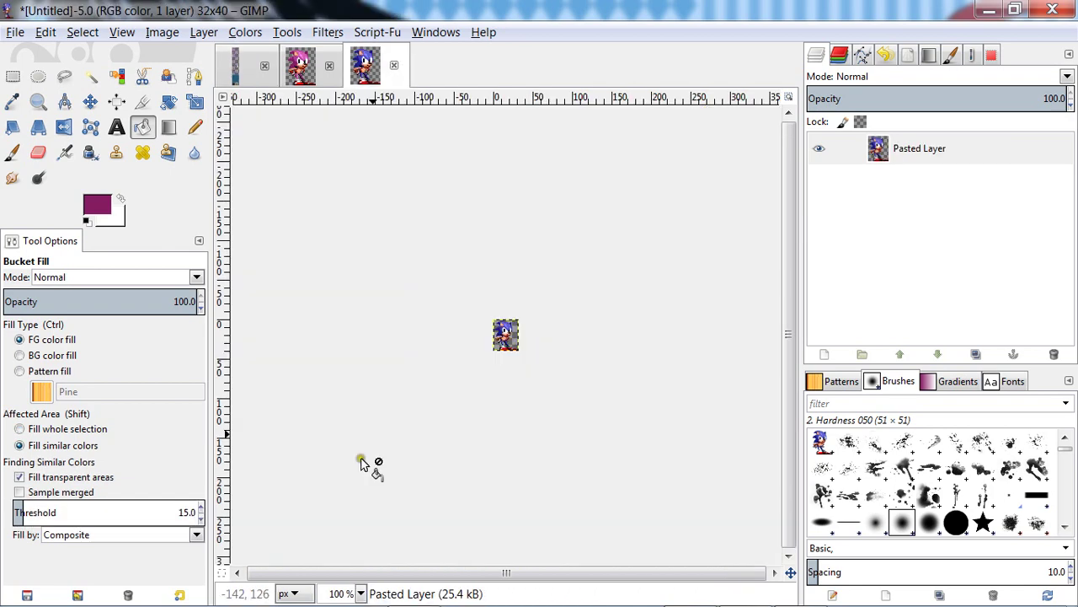
Zoom the new sprite to 800% and select its light-blue hair by colour.
{"action": "left_click", "coordinate": [357, 593]}
{"action": "left_click", "coordinate": [347, 421]}
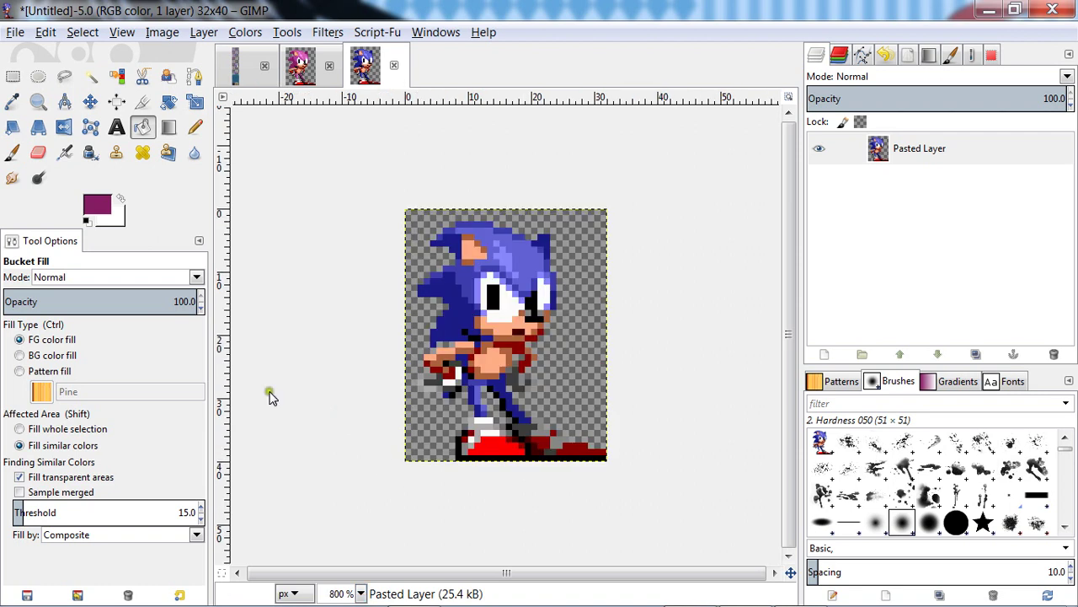
{"action": "key", "text": "u"}
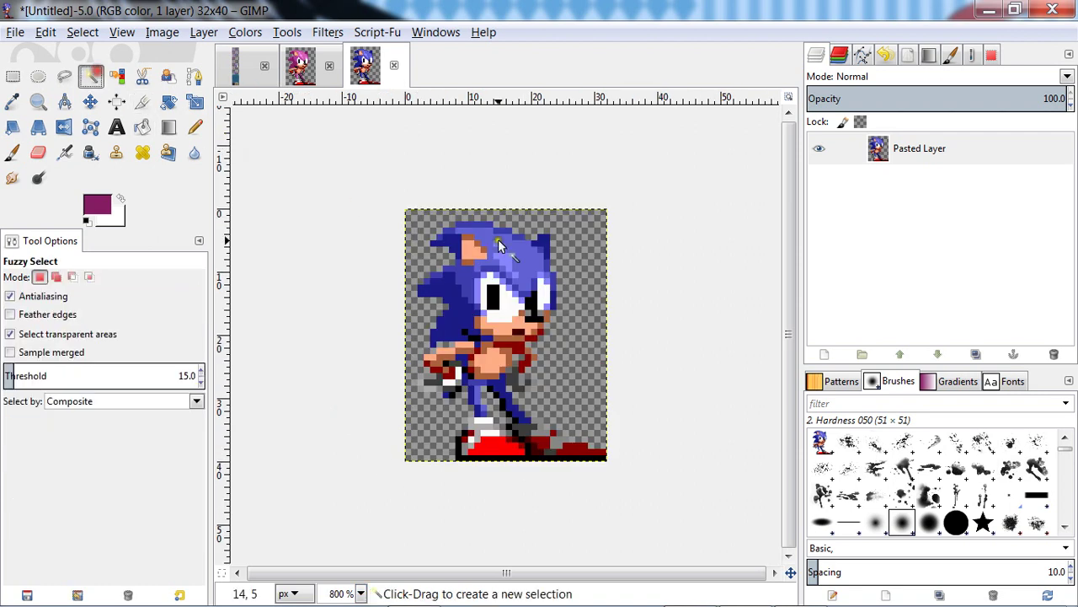
{"action": "left_click_drag", "start_coordinate": [453, 249], "coordinate": [527, 259]}
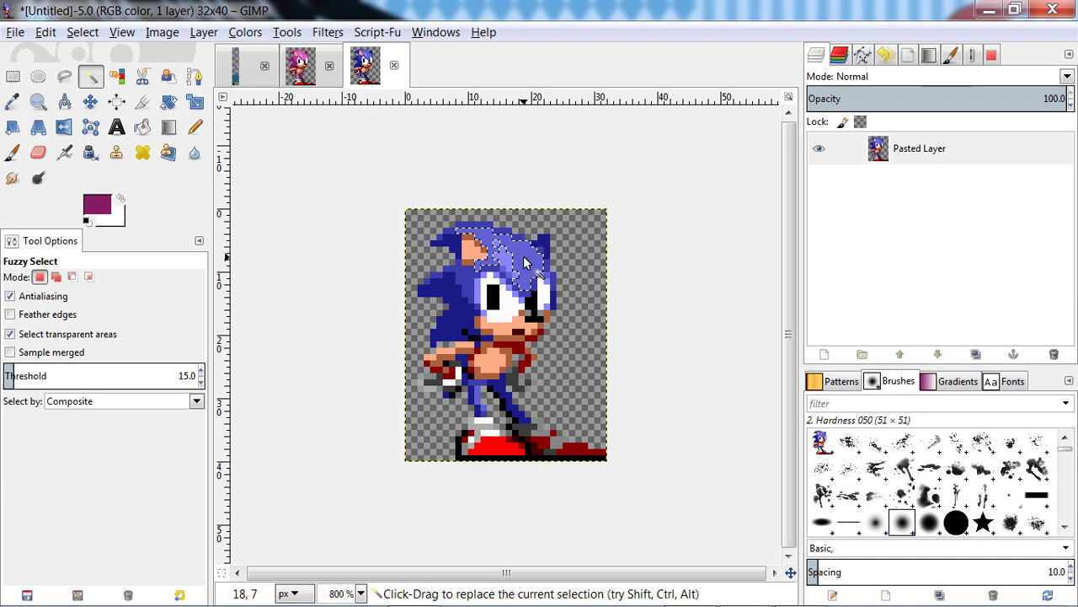
{"action": "key", "text": "shift"}
{"action": "key", "text": "shift"}
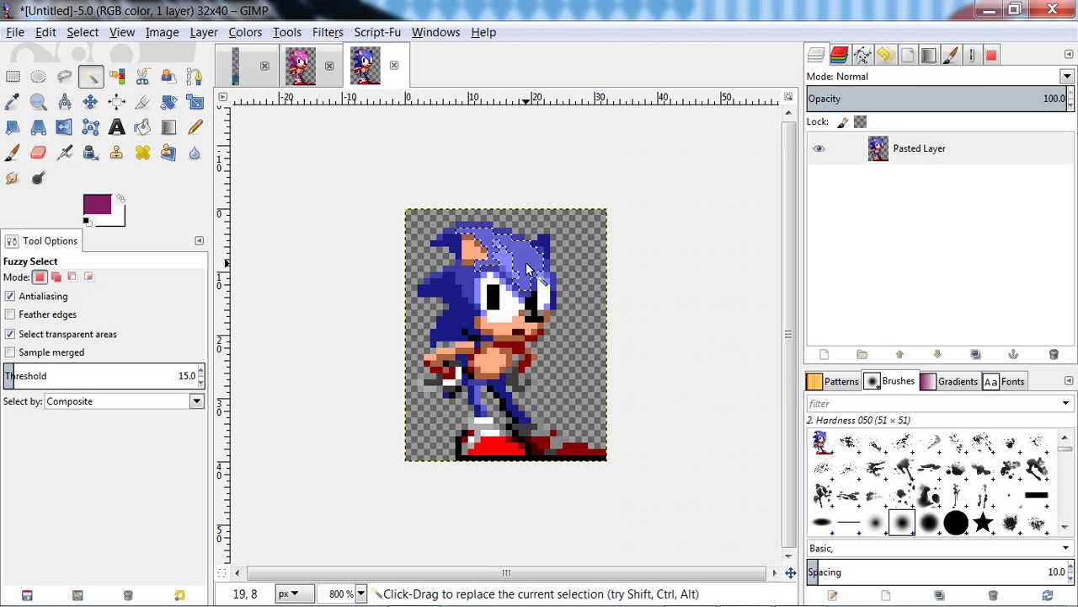
{"action": "key", "text": "shift"}
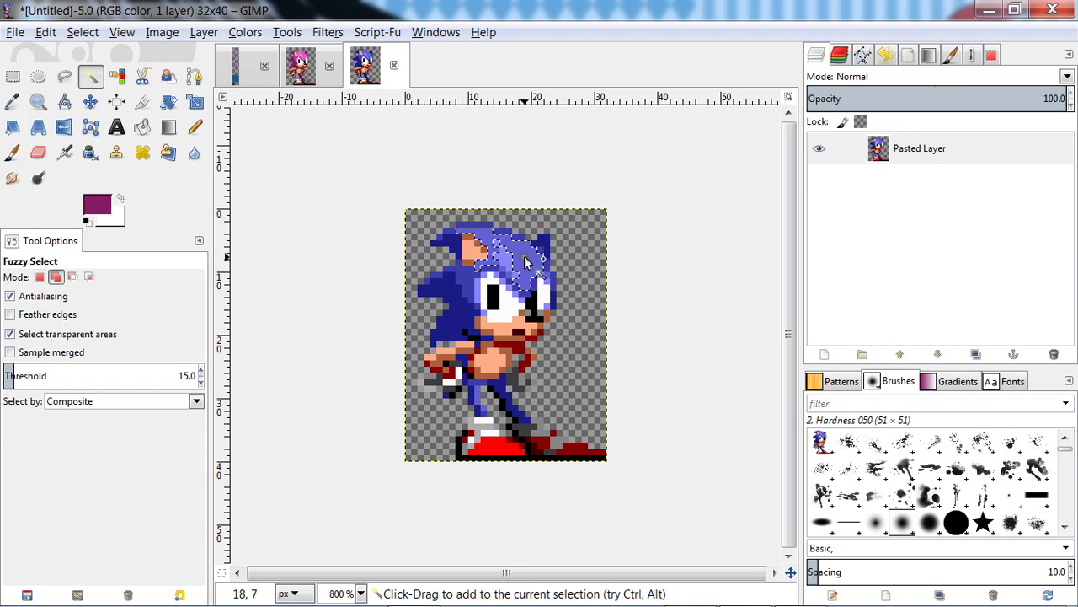
Bucket-fill the selected hair purple, undo it, and refill it.
{"action": "key", "text": "shift+b"}
{"action": "left_click", "coordinate": [527, 274]}
{"action": "key", "text": "ctrl+z"}
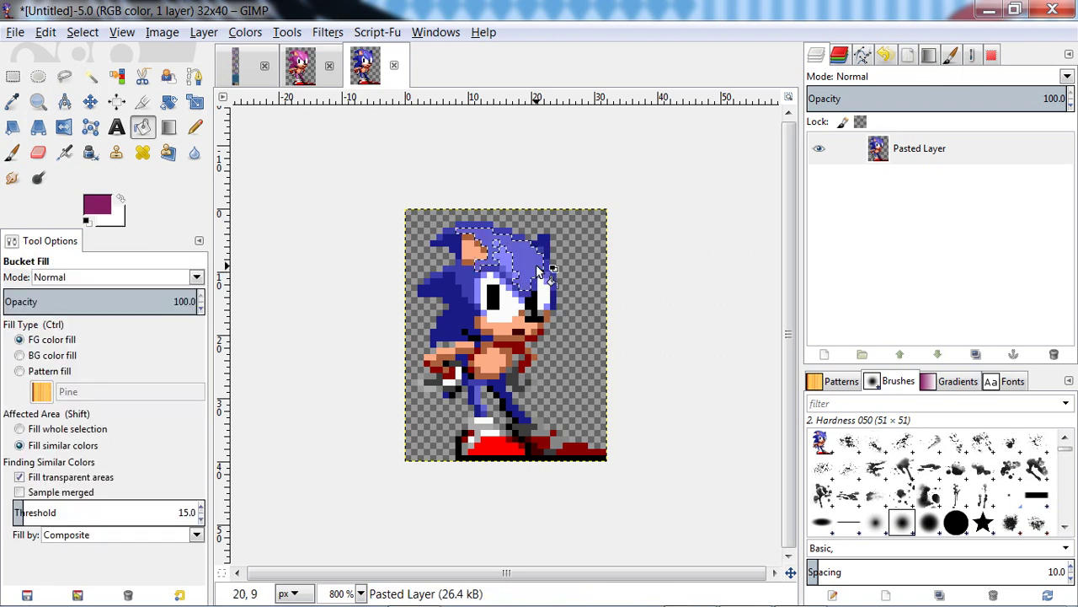
{"action": "left_click", "coordinate": [520, 256]}
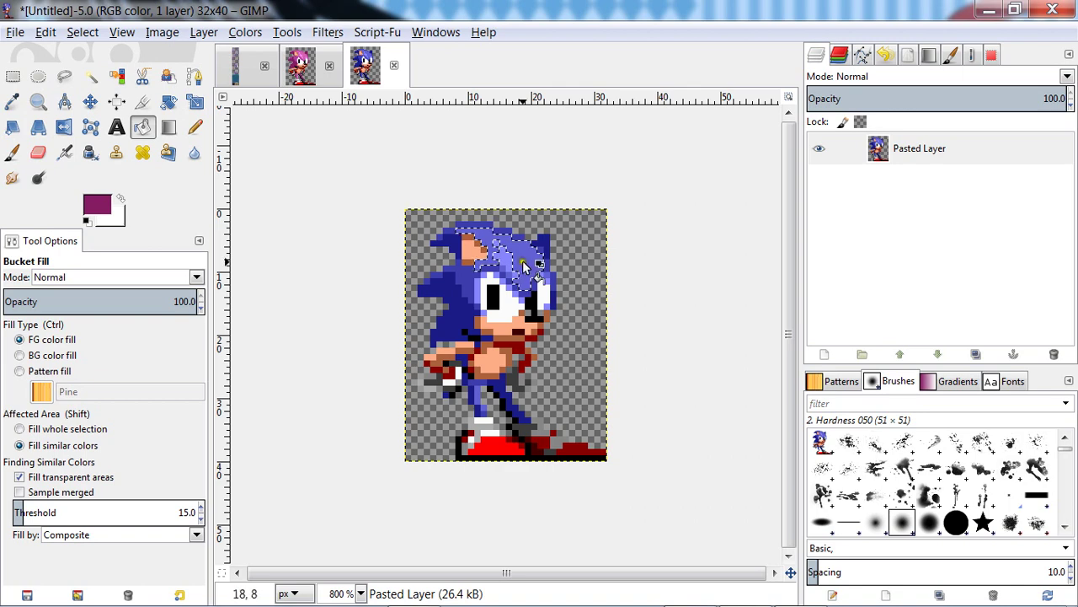
{"action": "key", "text": "ctrl"}
{"action": "left_click", "coordinate": [520, 256]}
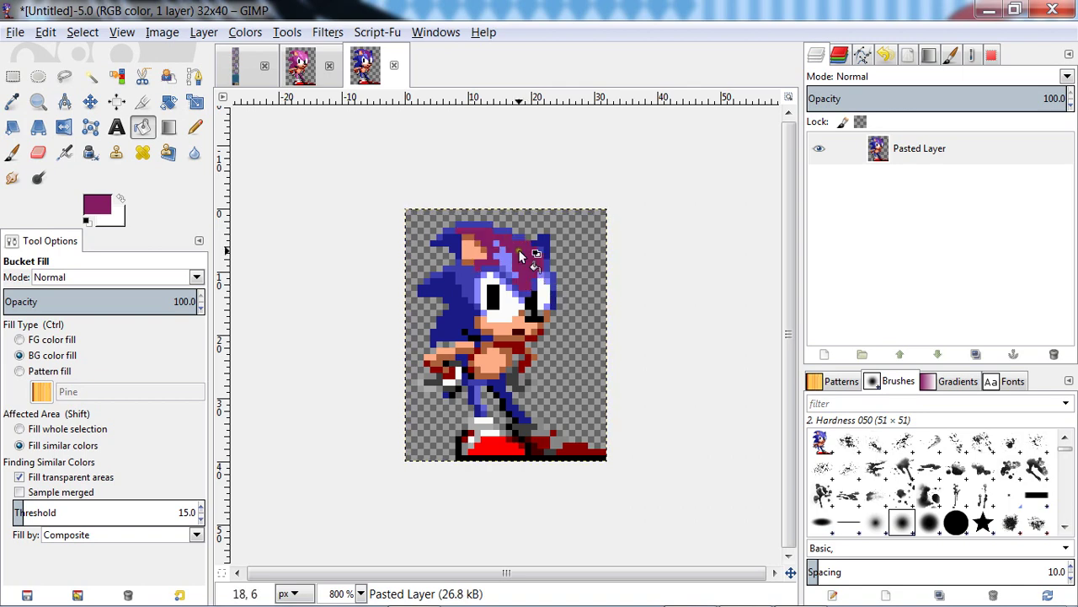
Select the blue hair beside the face, then clear the selection.
{"action": "key", "text": "o"}
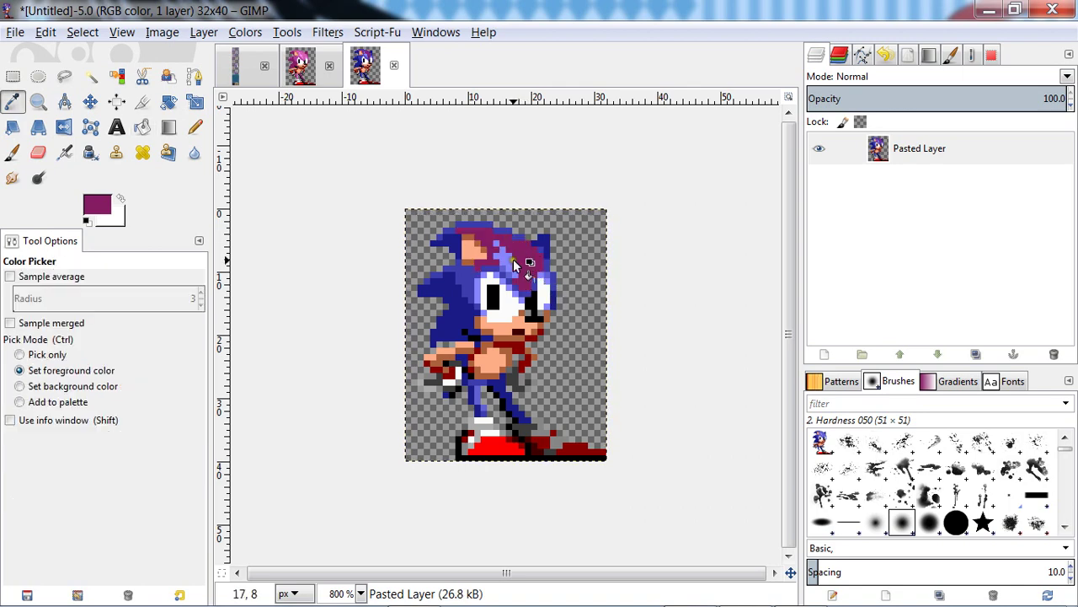
{"action": "key", "text": "u"}
{"action": "left_click", "coordinate": [475, 277]}
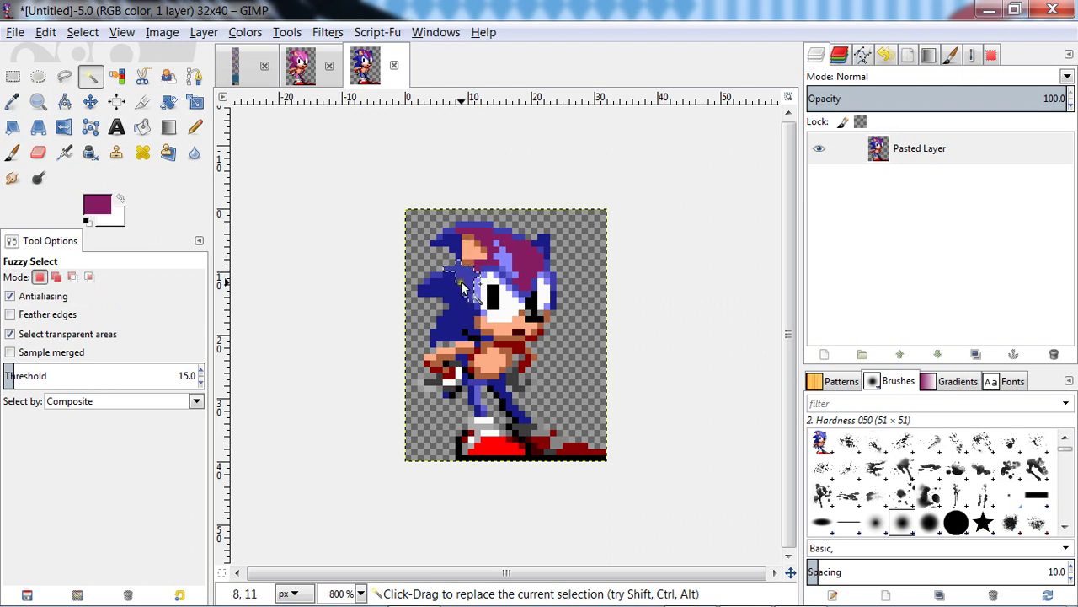
{"action": "key", "text": "n"}
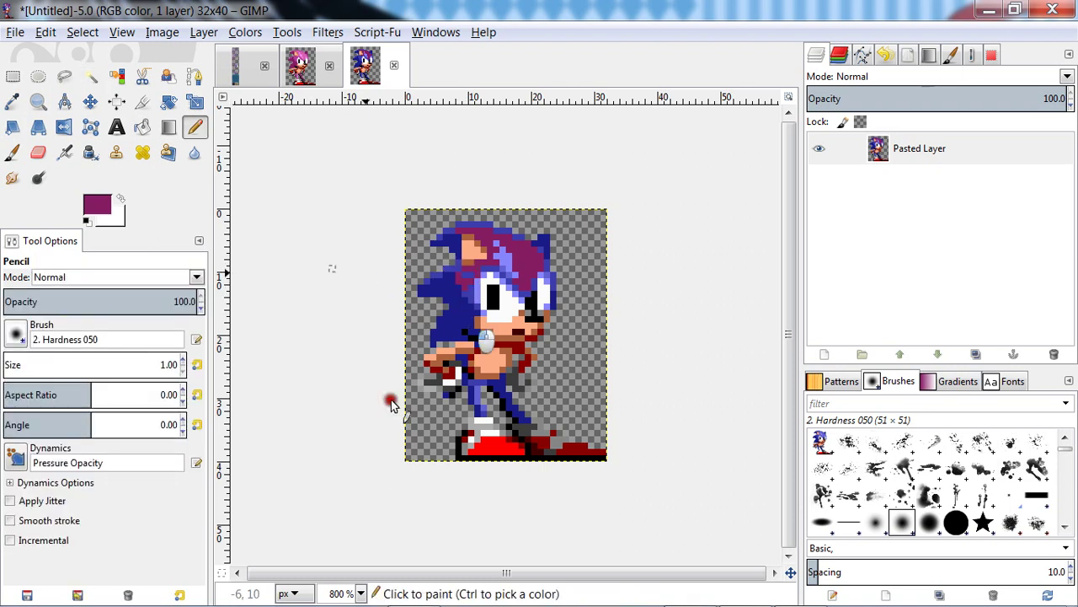
{"action": "key", "text": "ctrl+shift+a"}
{"action": "left_click", "coordinate": [429, 421]}
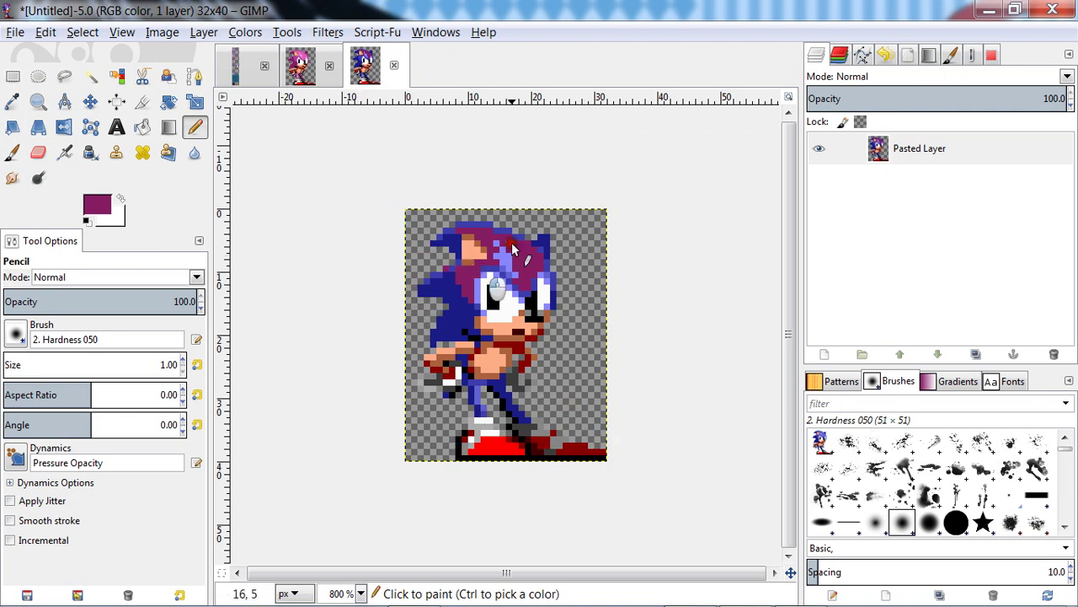
Undo the magenta hair recolour and return to the Sonic sprite sheet.
{"action": "left_click", "coordinate": [495, 74]}
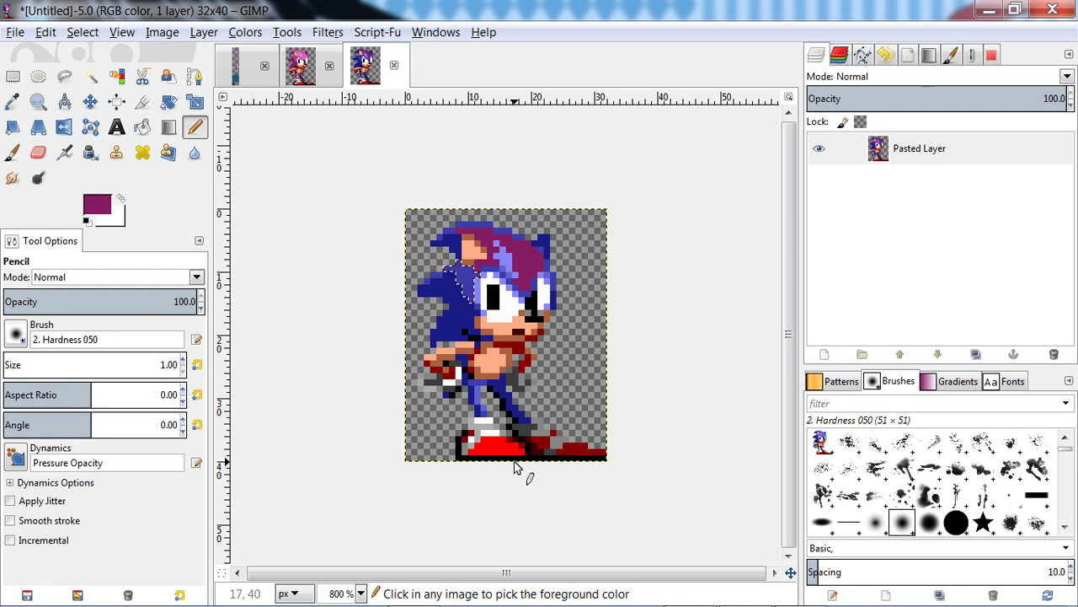
{"action": "key", "text": "ctrl+z"}
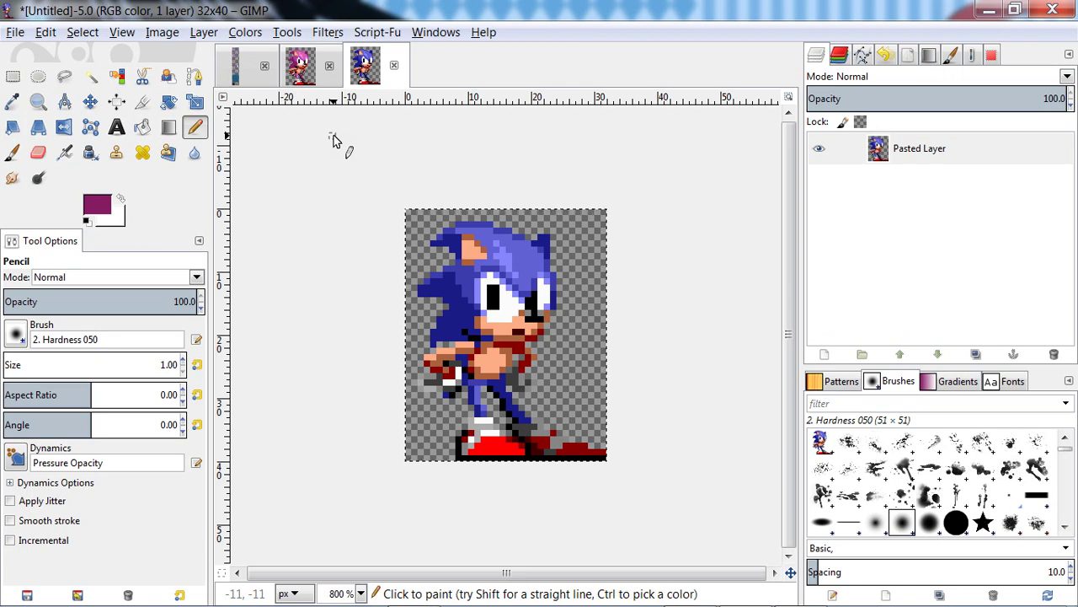
{"action": "left_click", "coordinate": [229, 60]}
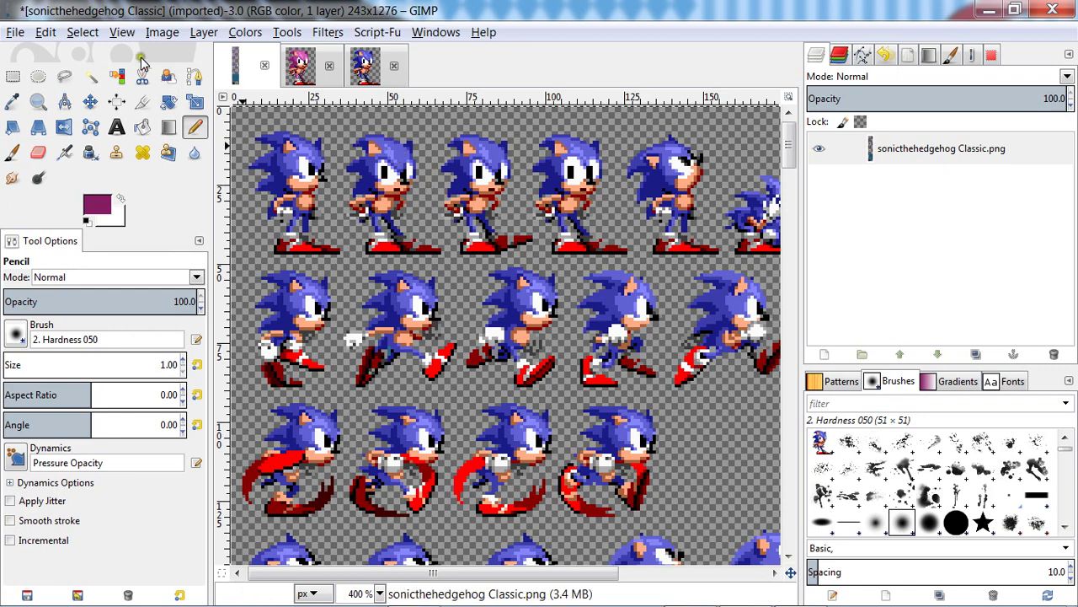
Select Sonic's blue head colour by colour on the sheet and add a second, wider-range blue shade.
{"action": "left_click", "coordinate": [117, 76]}
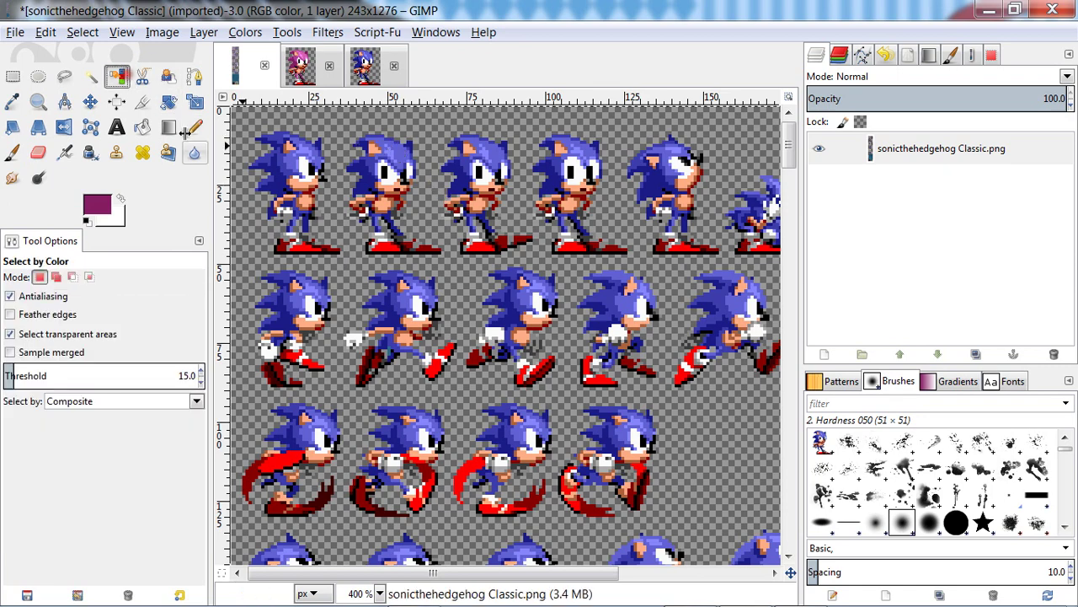
{"action": "left_click", "coordinate": [300, 149]}
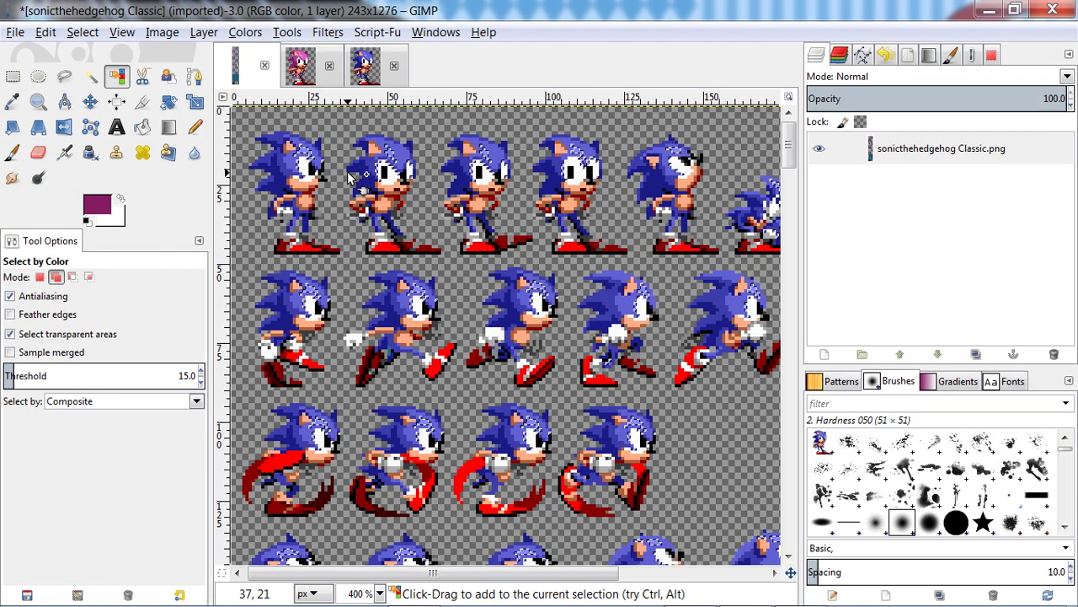
{"action": "left_click", "coordinate": [294, 164]}
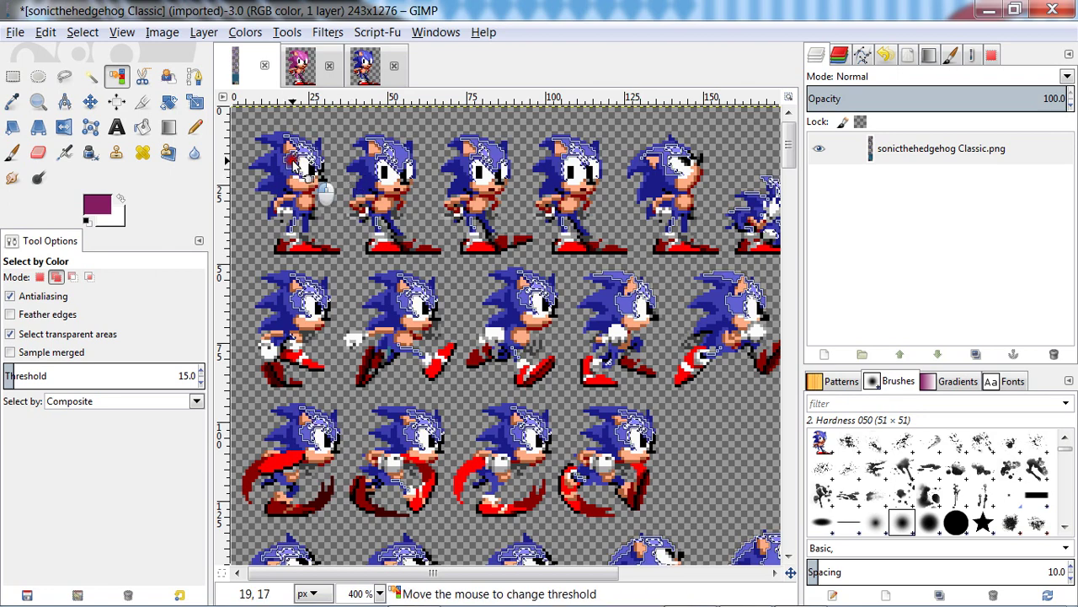
{"action": "left_click_drag", "start_coordinate": [294, 164], "coordinate": [314, 154]}
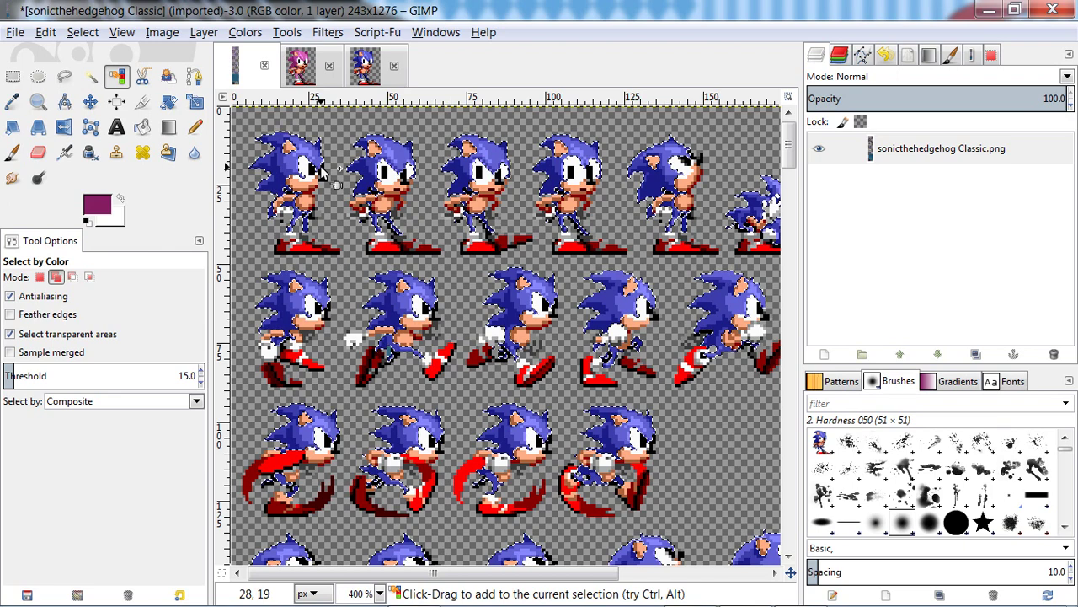
{"action": "key", "text": "shift"}
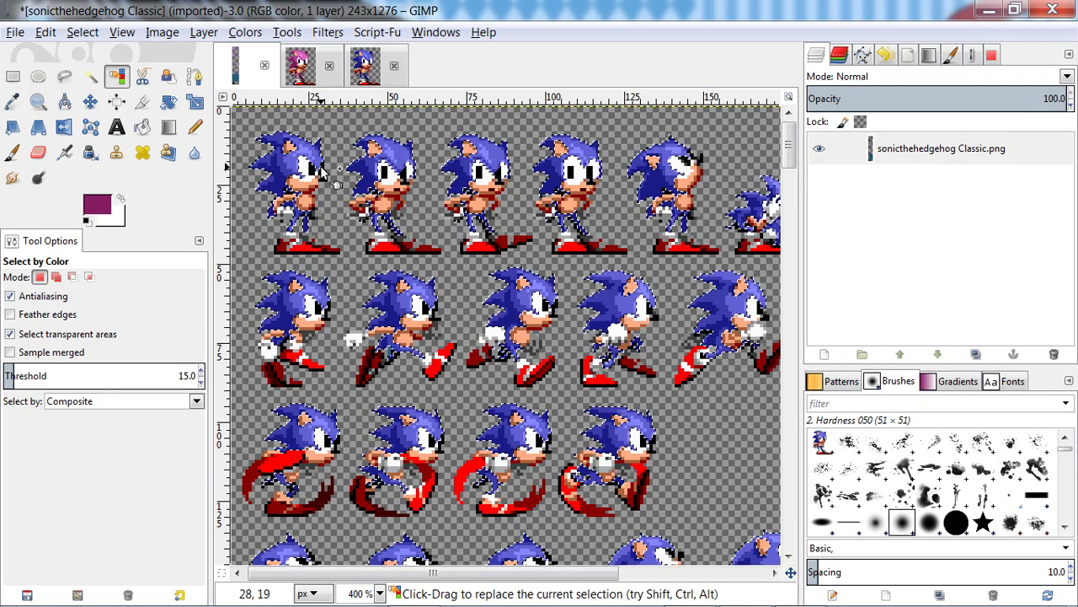
{"action": "key", "text": "shift+b"}
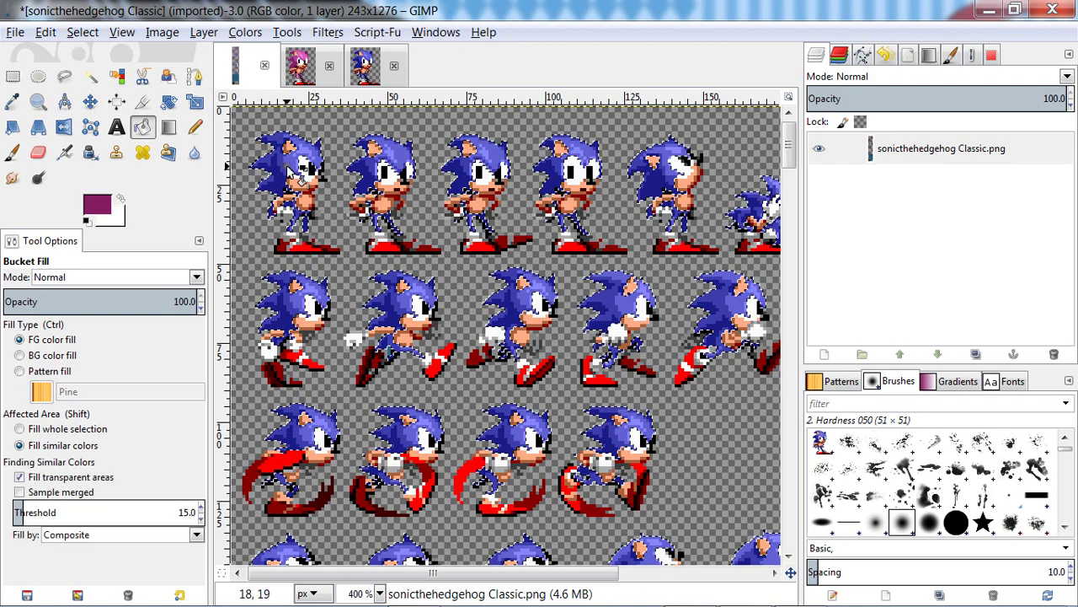
{"action": "key", "text": "shift"}
{"action": "left_click", "coordinate": [287, 168]}
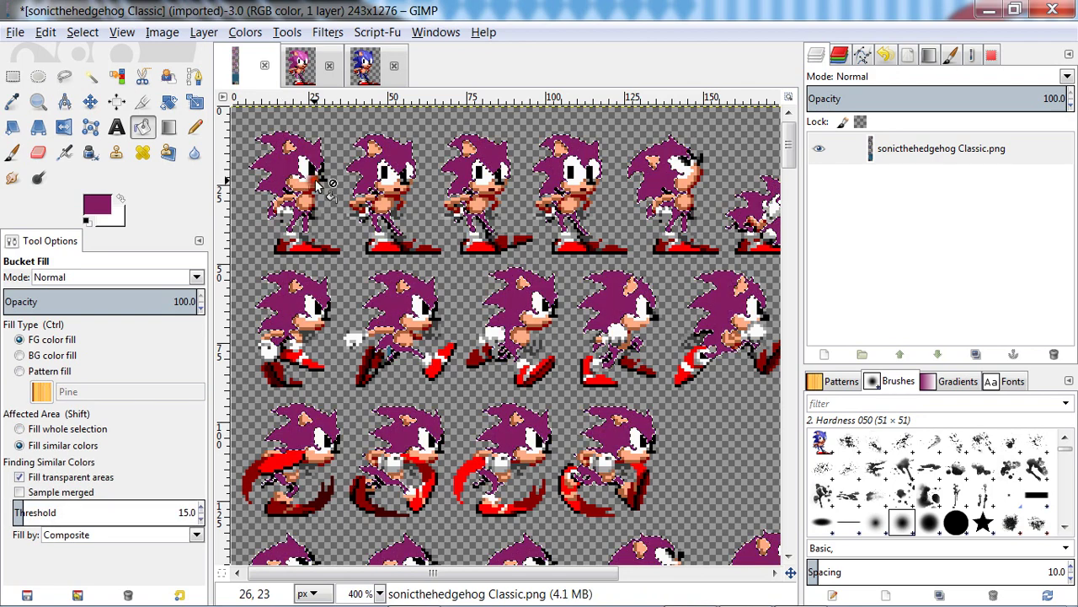
{"action": "key", "text": "ctrl"}
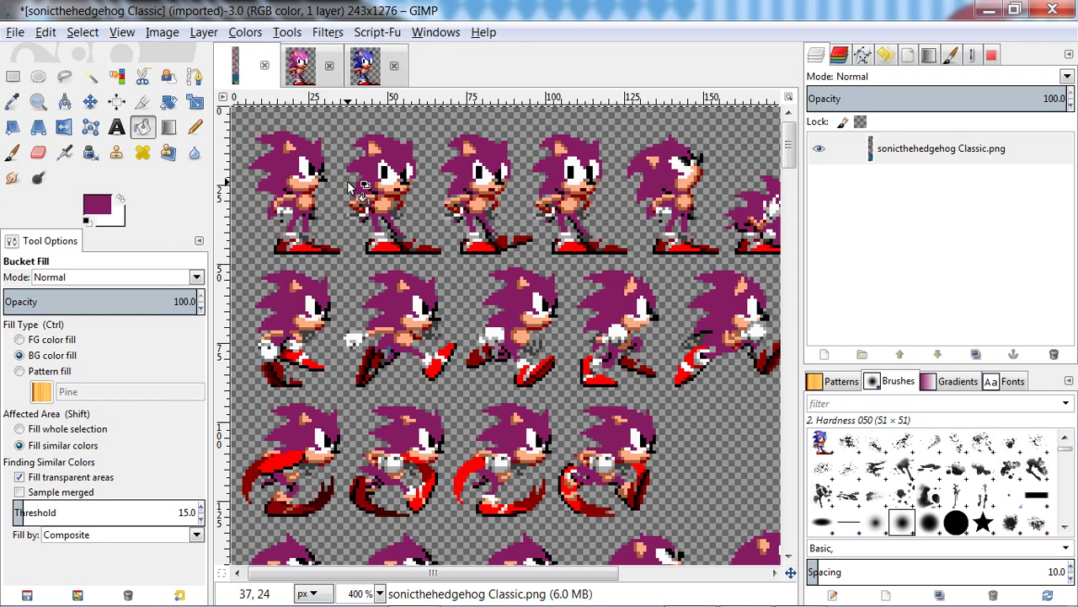
{"action": "key", "text": "ctrl"}
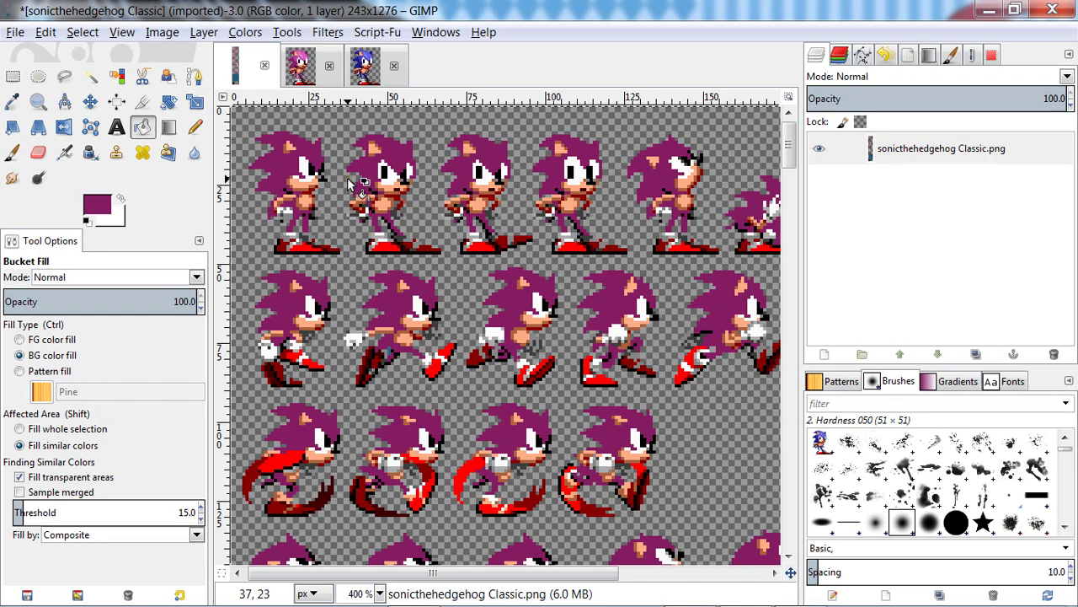
{"action": "key", "text": "ctrl+z"}
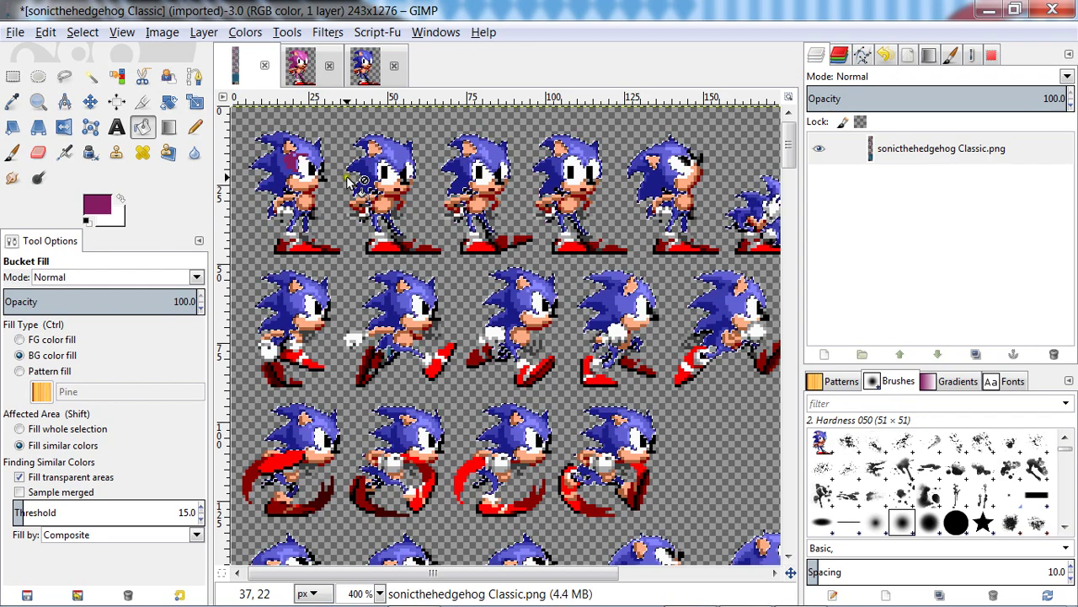
{"action": "key", "text": "ctrl+z"}
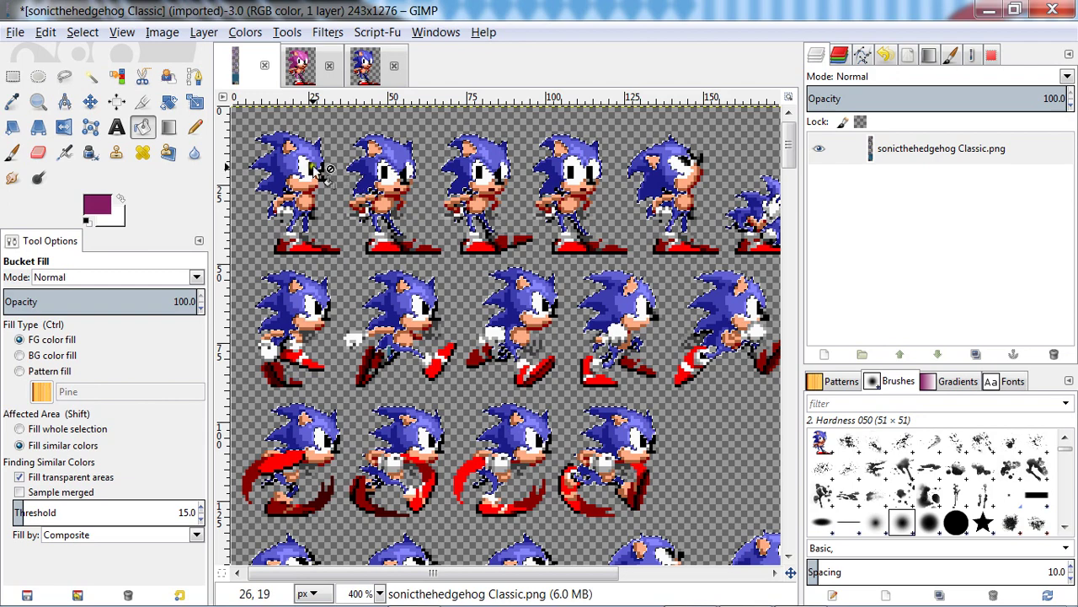
{"action": "key", "text": "ctrl+z"}
{"action": "key", "text": "ctrl+z"}
{"action": "key", "text": "ctrl+z"}
{"action": "key", "text": "ctrl+z"}
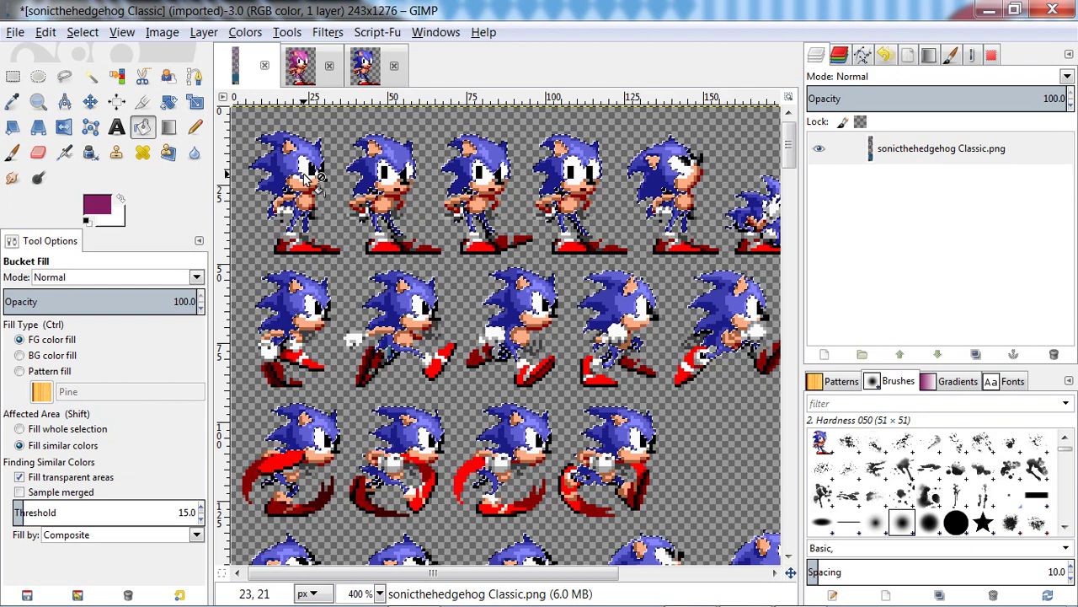
{"action": "key", "text": "ctrl+z"}
{"action": "key", "text": "ctrl+z"}
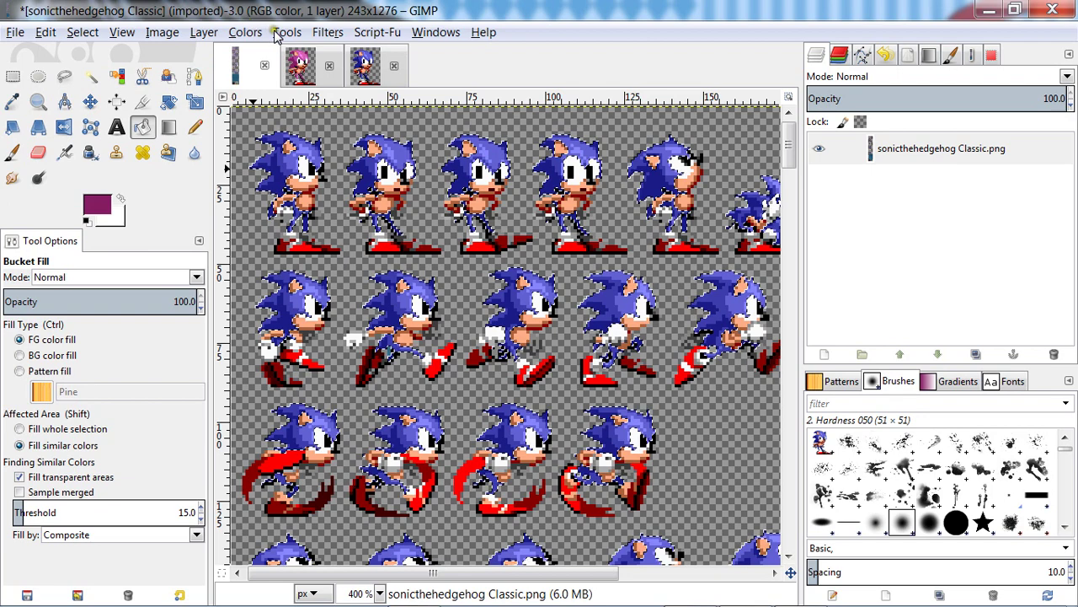
Colorize the selected blue areas with Hue 0, Saturation 100, Lightness -16 for dark red.
{"action": "left_click", "coordinate": [257, 33]}
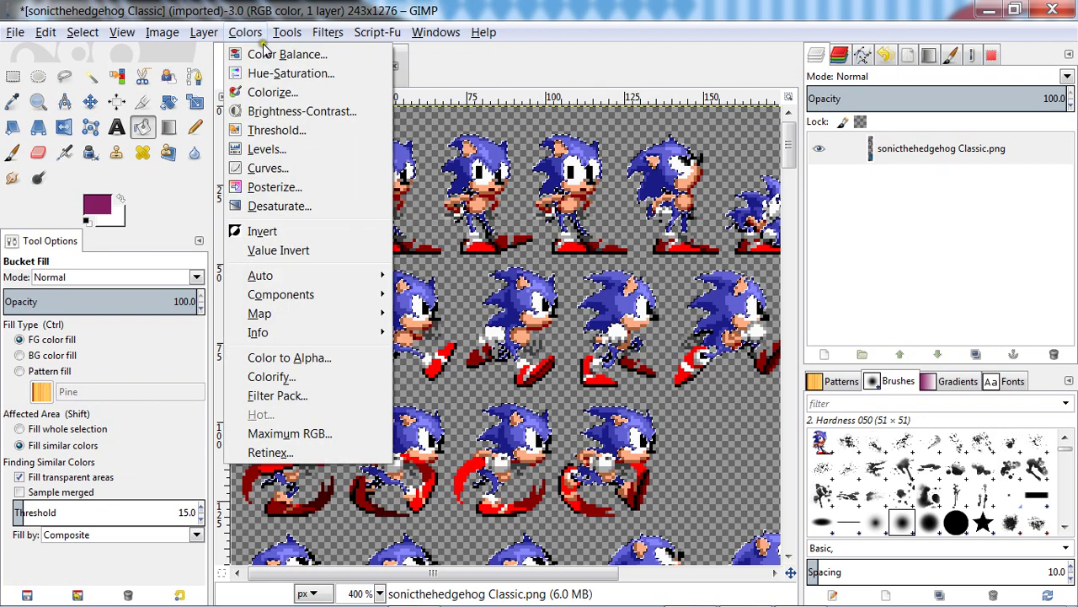
{"action": "left_click", "coordinate": [273, 92]}
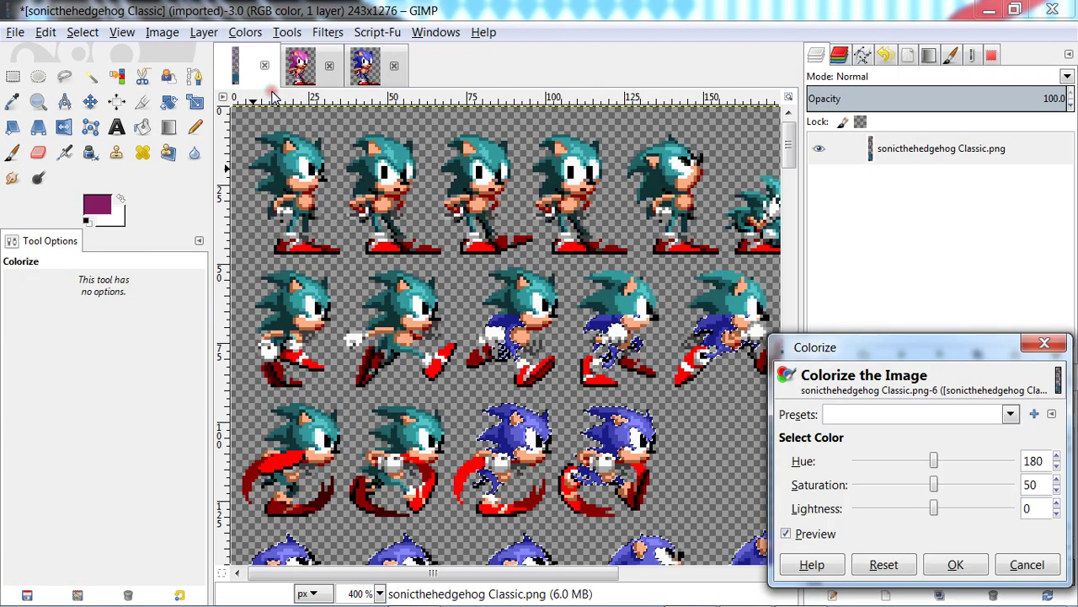
{"action": "mouse_move", "coordinate": [881, 347]}
{"action": "left_mouse_down"}
{"action": "mouse_move", "coordinate": [10, 328]}
{"action": "mouse_move", "coordinate": [137, 367]}
{"action": "mouse_move", "coordinate": [76, 327]}
{"action": "mouse_move", "coordinate": [106, 370]}
{"action": "left_mouse_up"}
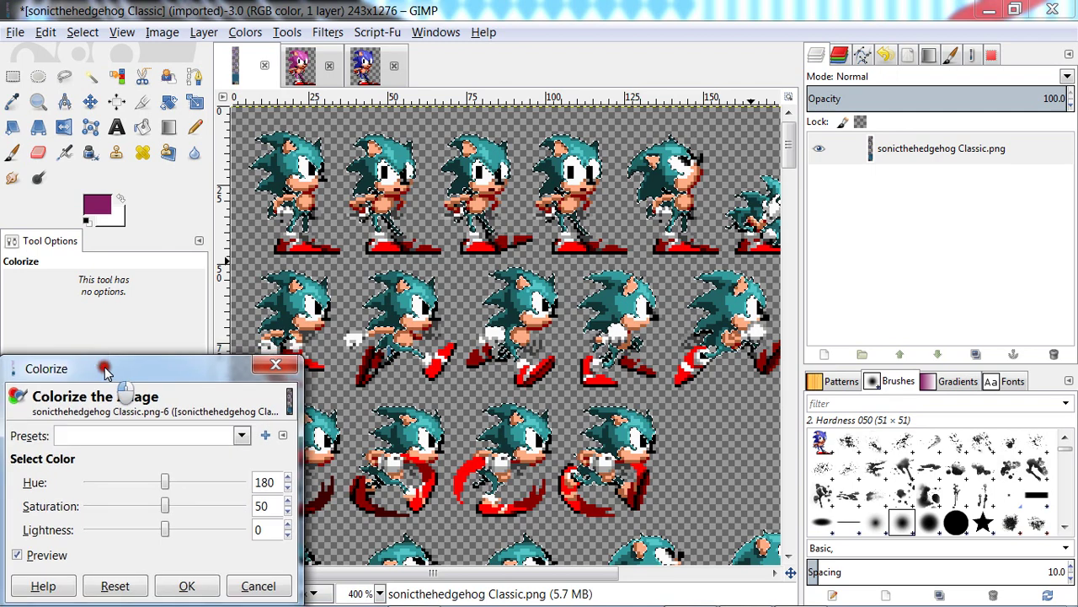
{"action": "left_click", "coordinate": [157, 503]}
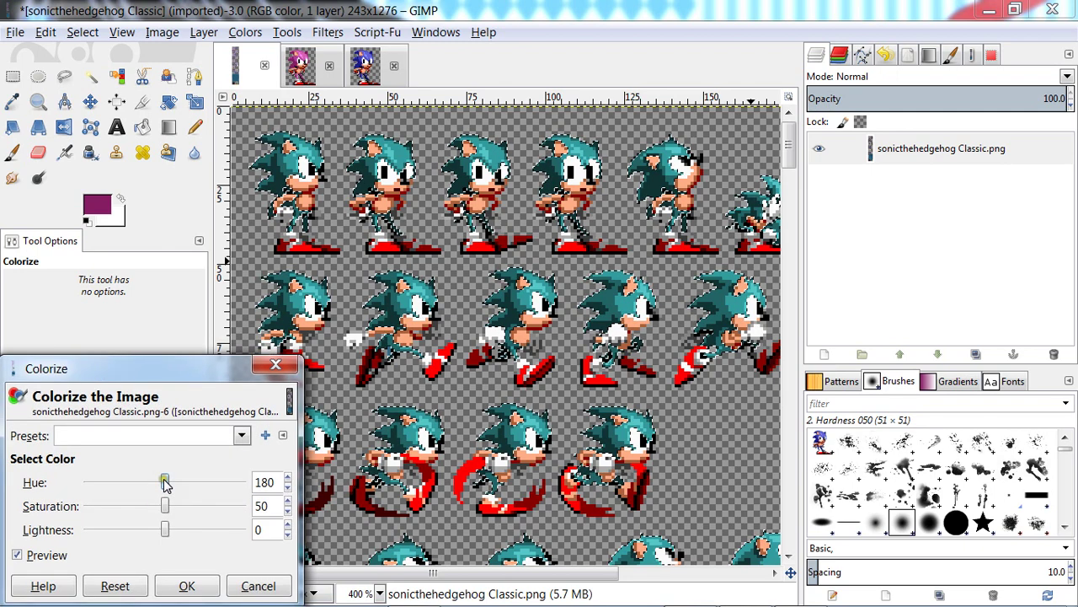
{"action": "left_click_drag", "start_coordinate": [164, 482], "coordinate": [257, 526]}
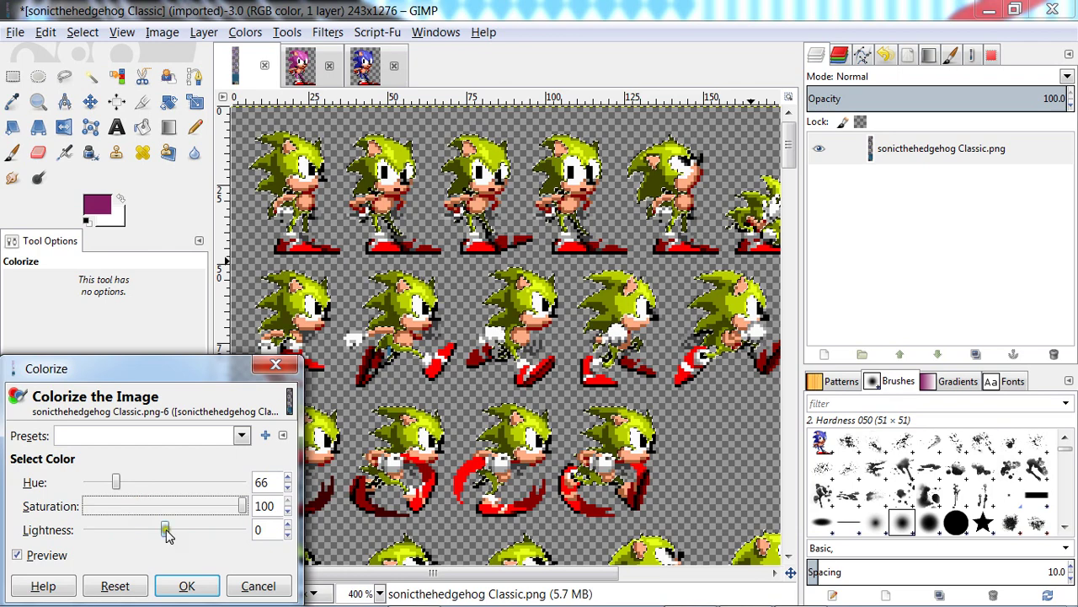
{"action": "mouse_move", "coordinate": [166, 530]}
{"action": "left_mouse_down"}
{"action": "mouse_move", "coordinate": [200, 534]}
{"action": "mouse_move", "coordinate": [161, 532]}
{"action": "mouse_move", "coordinate": [183, 538]}
{"action": "left_mouse_up"}
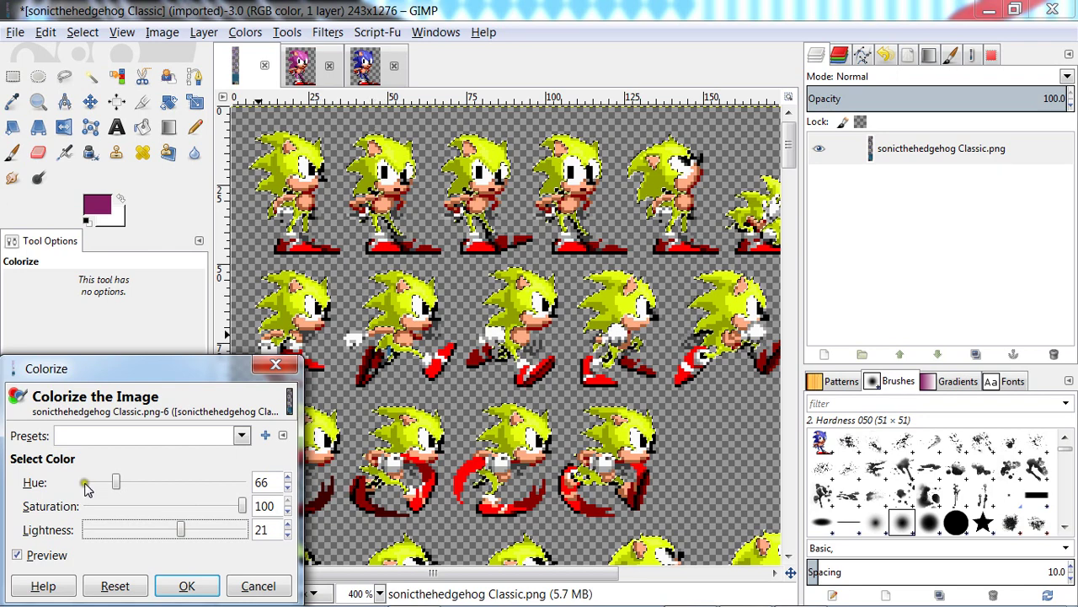
{"action": "left_click_drag", "start_coordinate": [176, 529], "coordinate": [164, 529]}
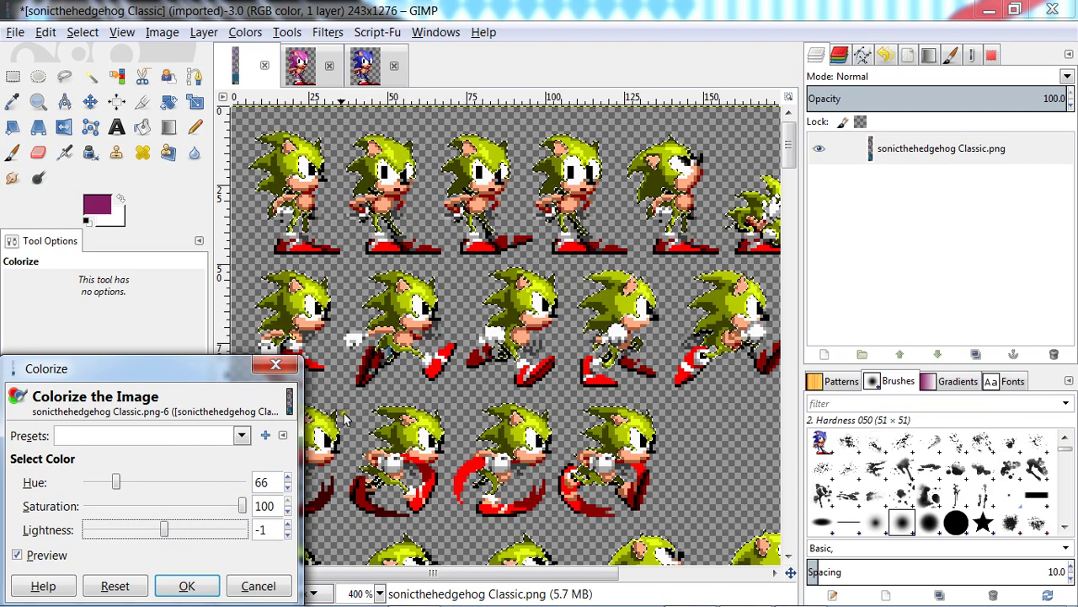
{"action": "left_click_drag", "start_coordinate": [165, 531], "coordinate": [171, 529]}
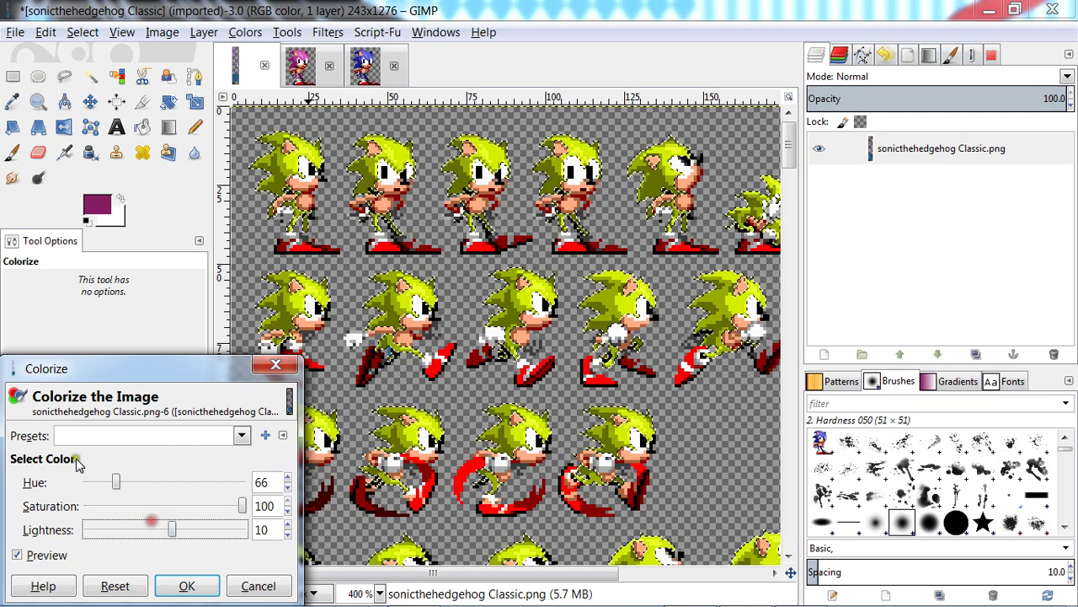
{"action": "left_click_drag", "start_coordinate": [123, 481], "coordinate": [77, 508]}
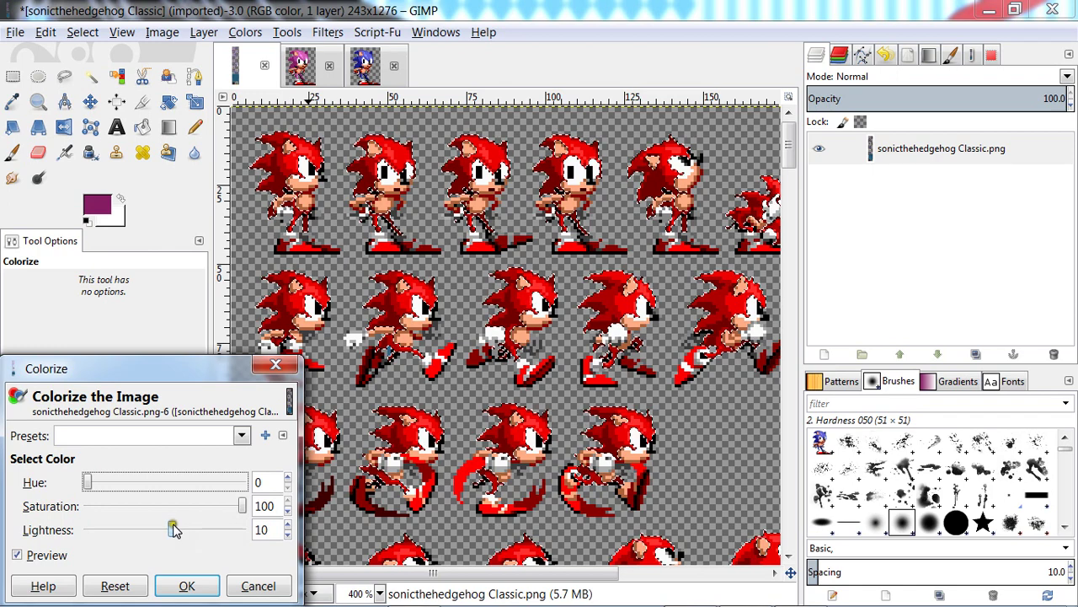
{"action": "left_click_drag", "start_coordinate": [172, 528], "coordinate": [155, 544]}
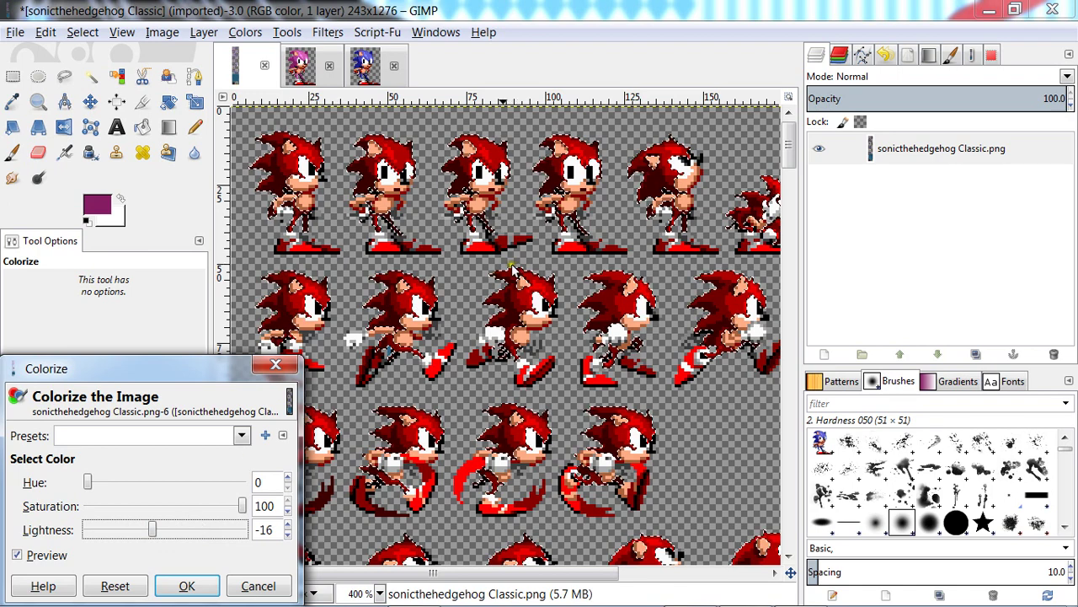
{"action": "left_click", "coordinate": [192, 585]}
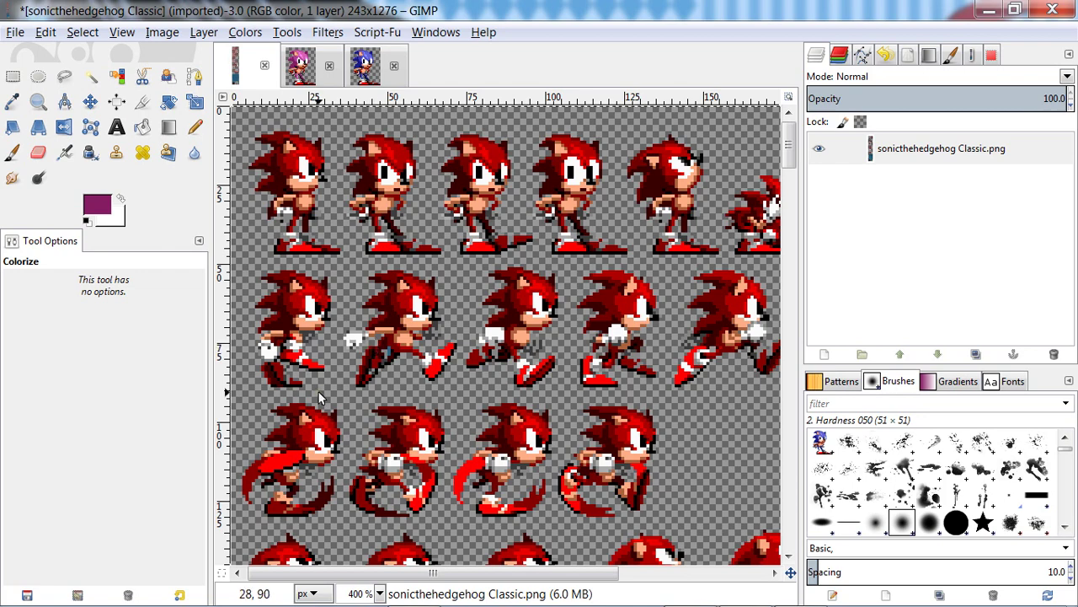
Select the red shoe colour by colour, then undo the red tint so the sprites return to blue.
{"action": "key", "text": "u"}
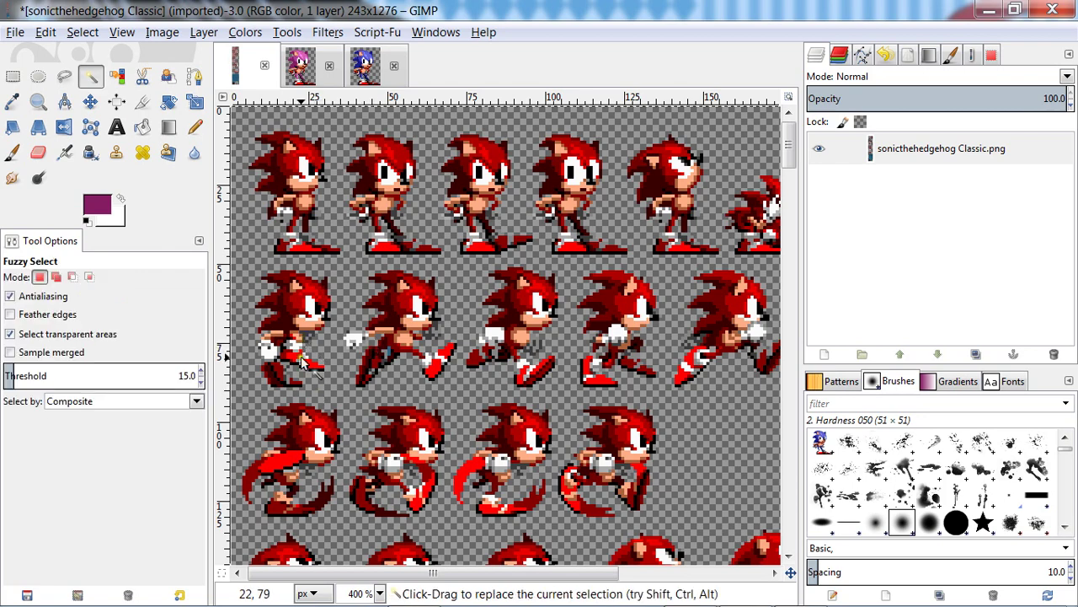
{"action": "left_click", "coordinate": [116, 76]}
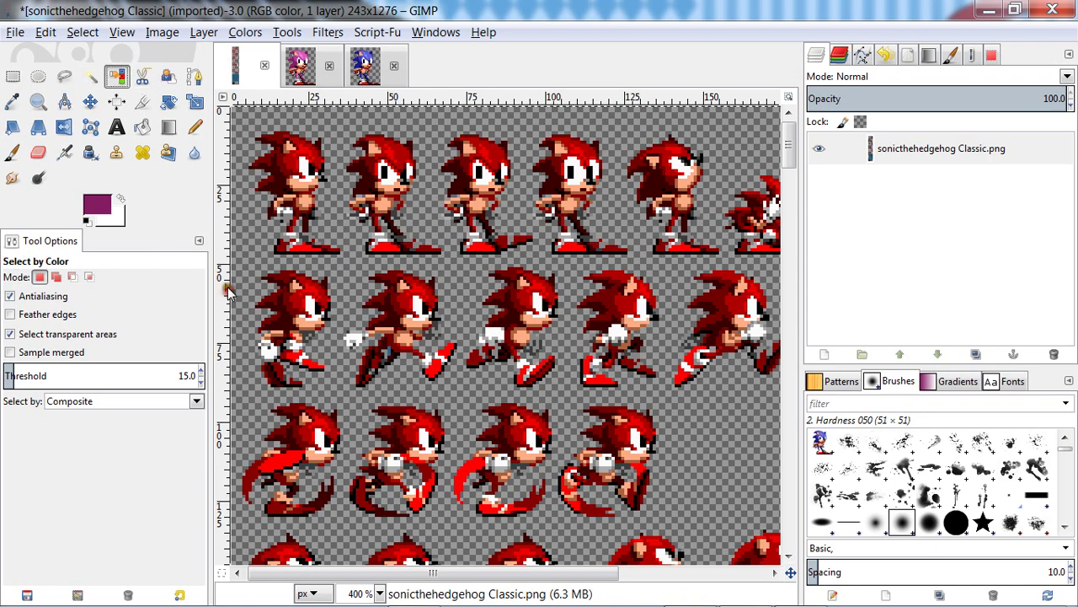
{"action": "left_click", "coordinate": [312, 364]}
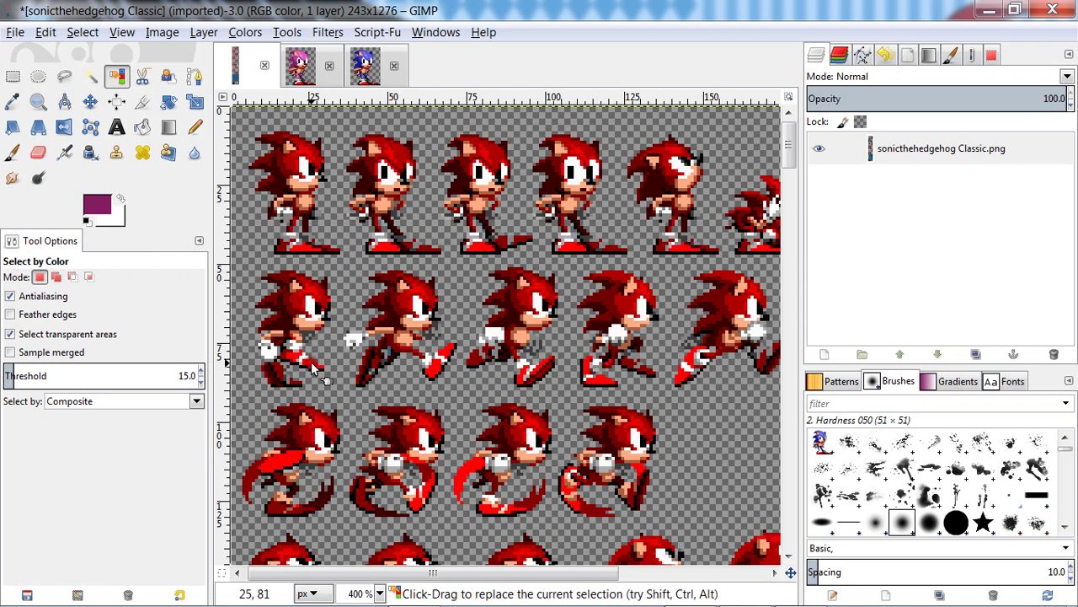
{"action": "key", "text": "ctrl"}
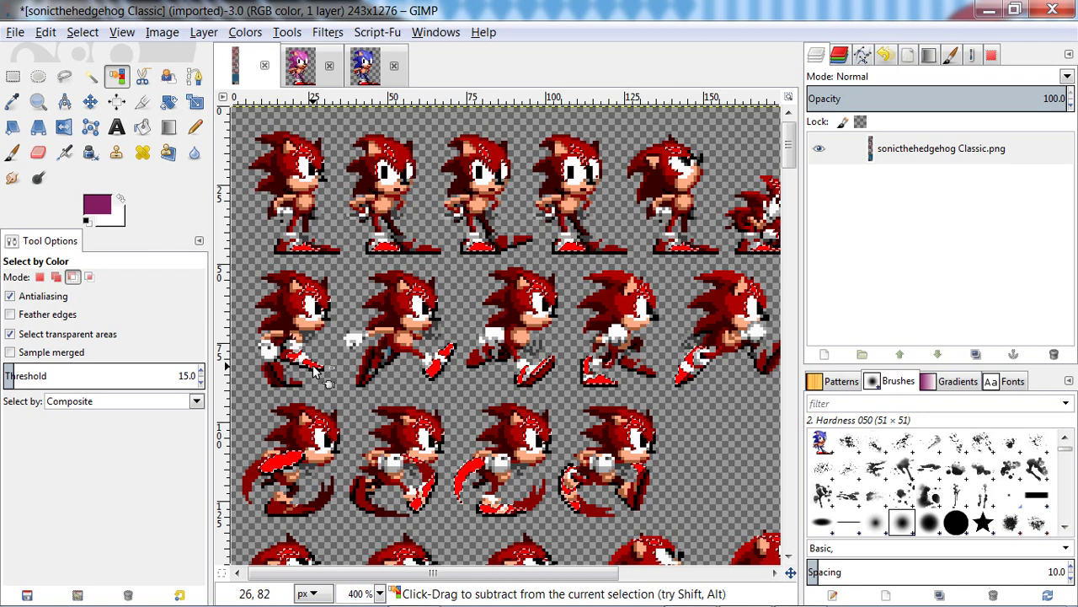
{"action": "left_click", "coordinate": [312, 365], "text": "ctrl"}
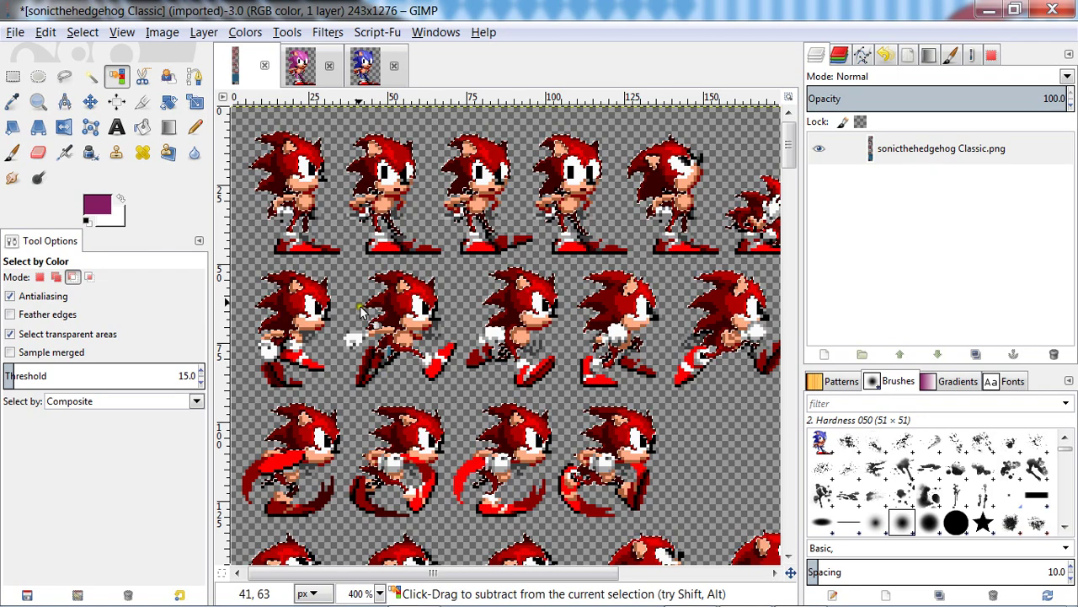
{"action": "left_click", "coordinate": [245, 32]}
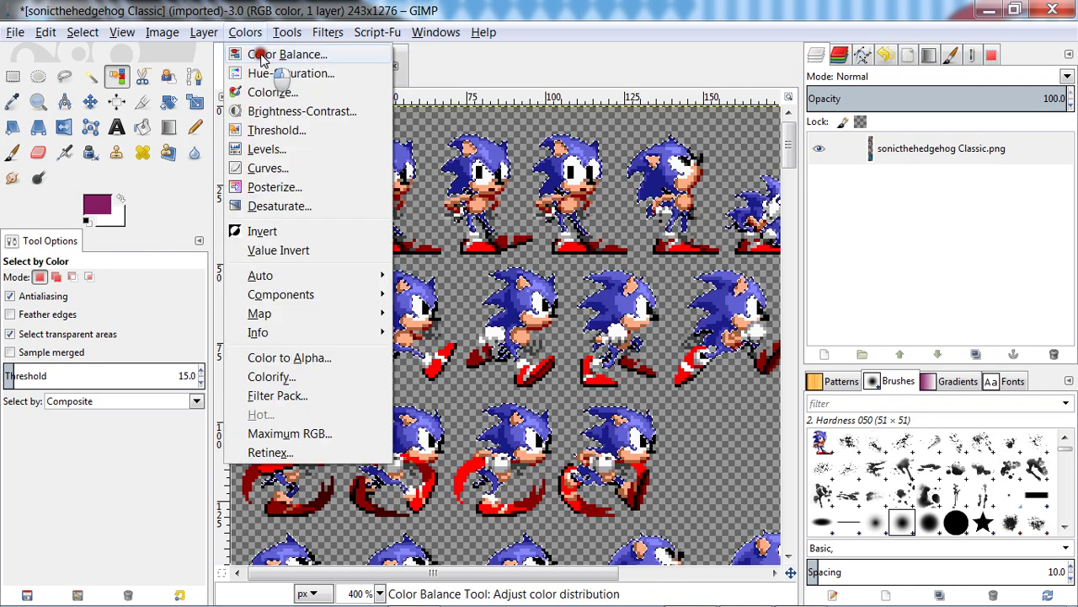
Colorize the sprites with Hue 112, Saturation 100, Lightness -10 for a slightly darkened green.
{"action": "left_click", "coordinate": [273, 92]}
{"action": "left_click_drag", "start_coordinate": [166, 482], "coordinate": [246, 516]}
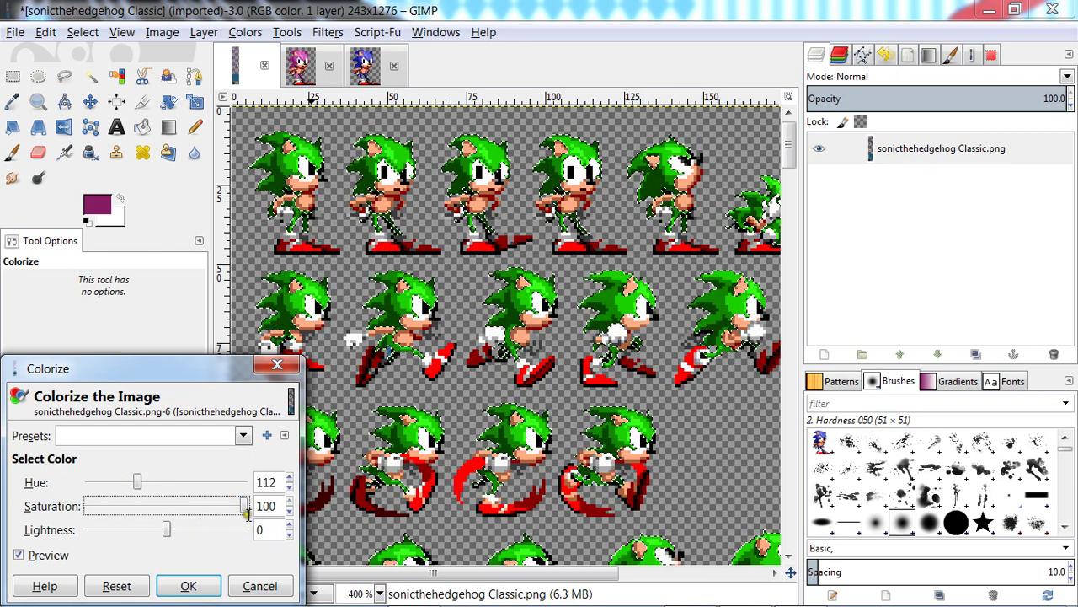
{"action": "left_click_drag", "start_coordinate": [166, 530], "coordinate": [136, 536]}
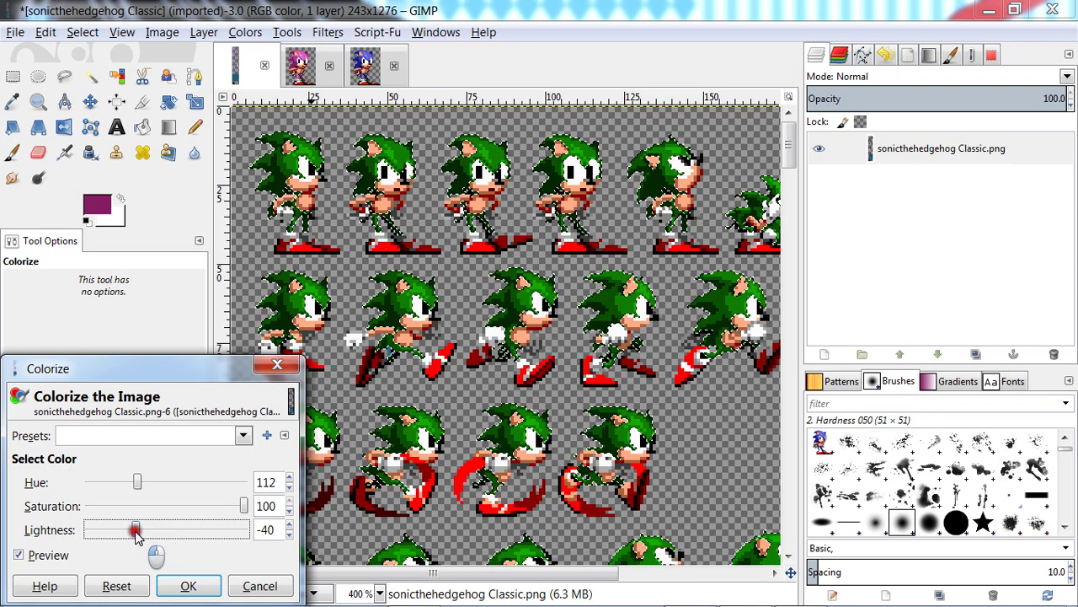
{"action": "left_click_drag", "start_coordinate": [137, 536], "coordinate": [159, 529]}
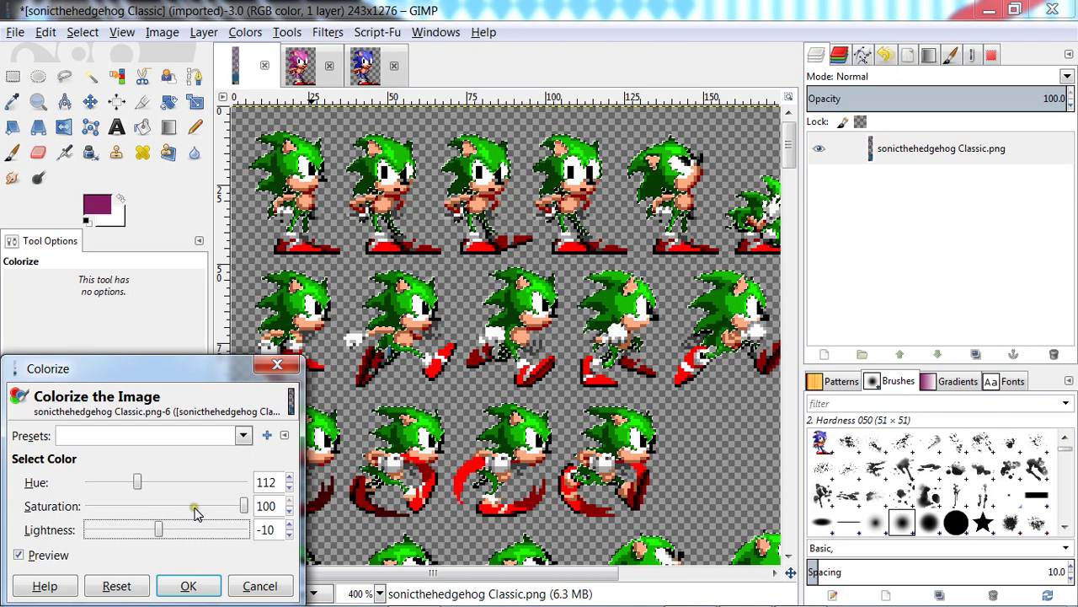
{"action": "left_click", "coordinate": [189, 585]}
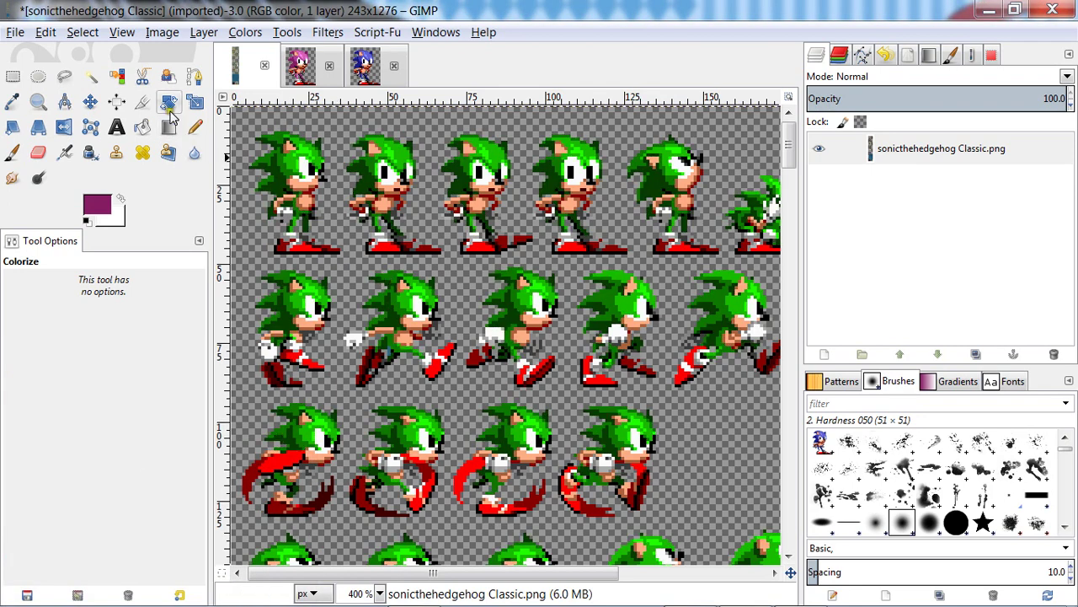
Select the sprites' red and dark-red shoe areas by colour, zooming to 200% then 800%.
{"action": "left_click", "coordinate": [116, 77]}
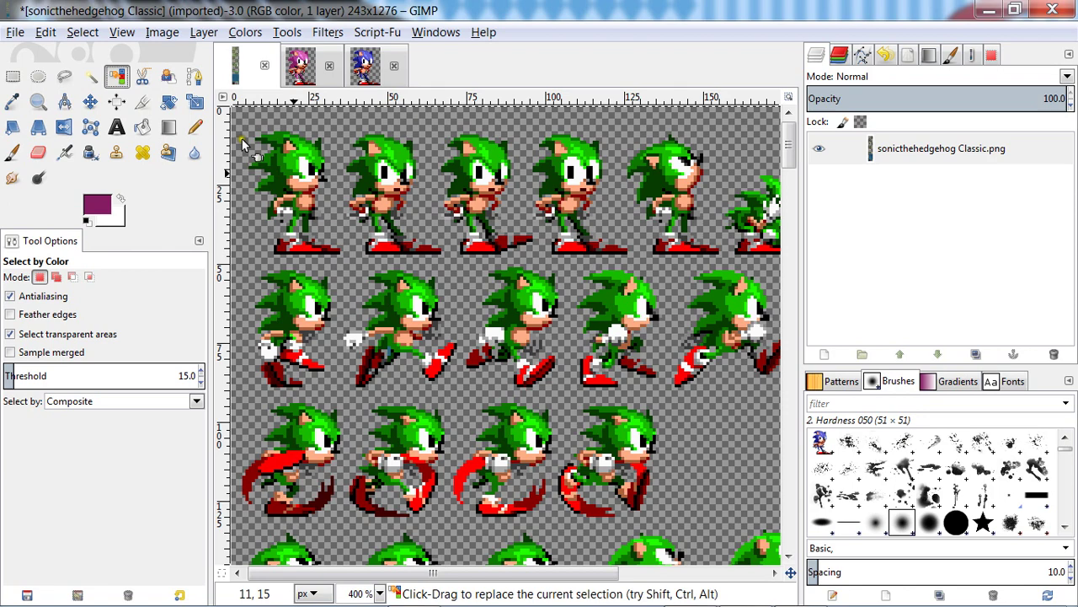
{"action": "left_click", "coordinate": [309, 363]}
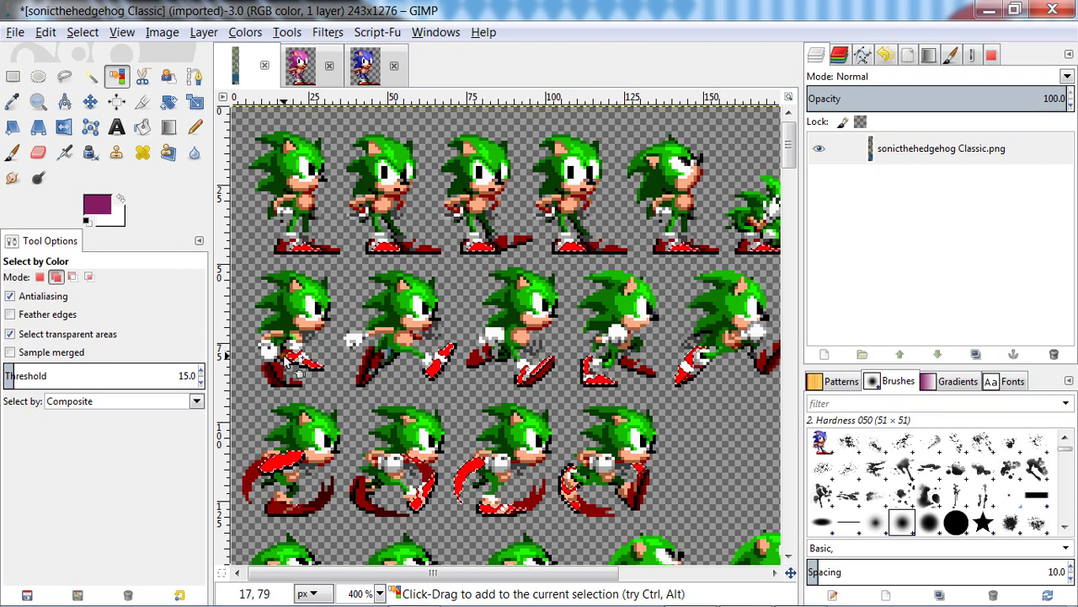
{"action": "left_click", "coordinate": [286, 361], "text": "shift"}
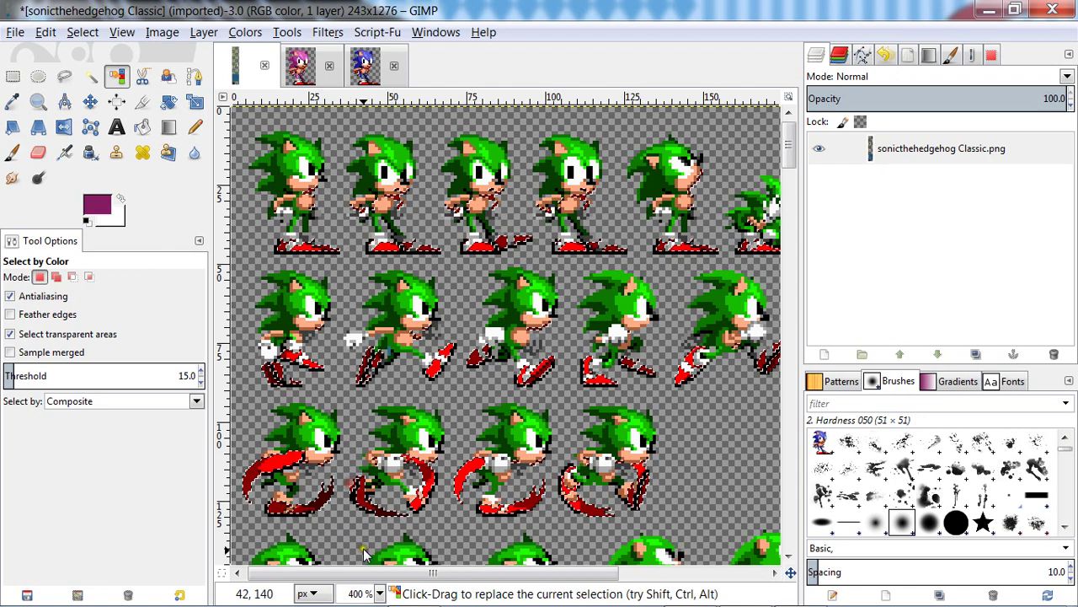
{"action": "left_click", "coordinate": [360, 593]}
{"action": "left_click", "coordinate": [353, 450]}
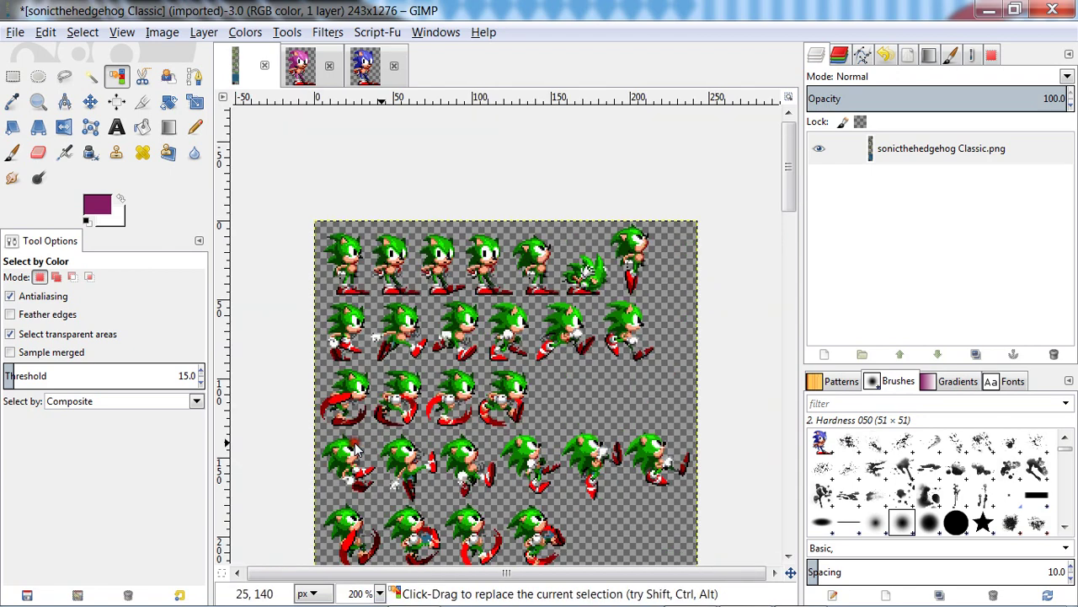
{"action": "left_click", "coordinate": [360, 593]}
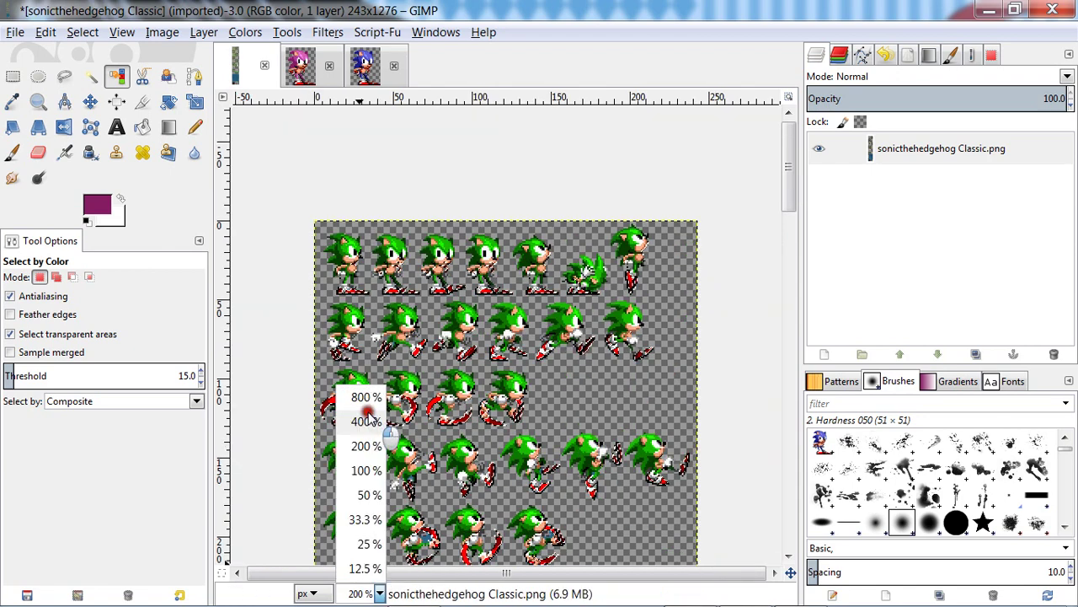
{"action": "left_click", "coordinate": [367, 408]}
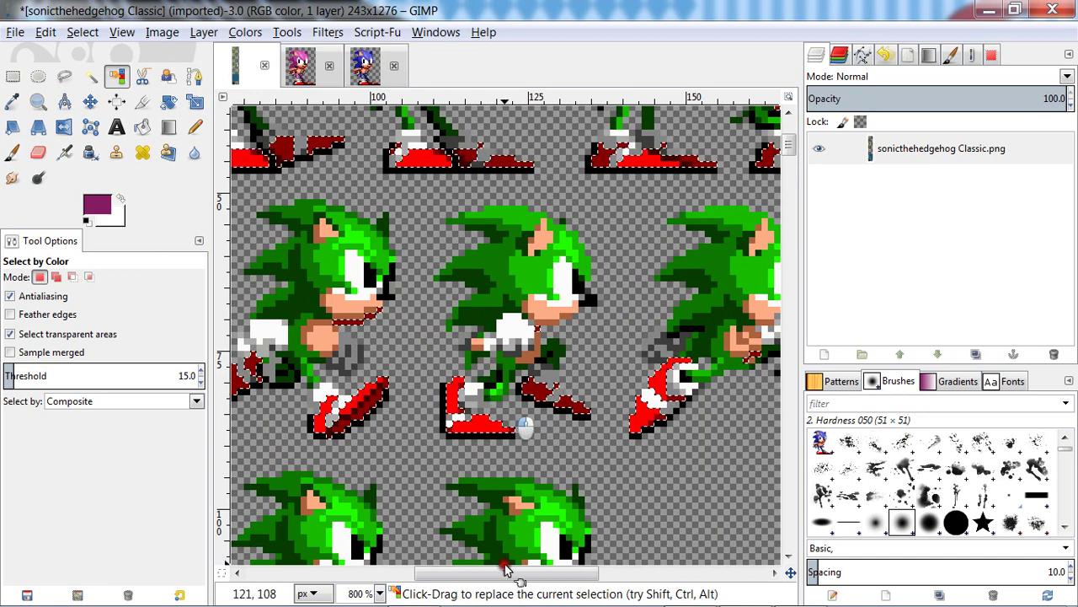
{"action": "left_click", "coordinate": [451, 565]}
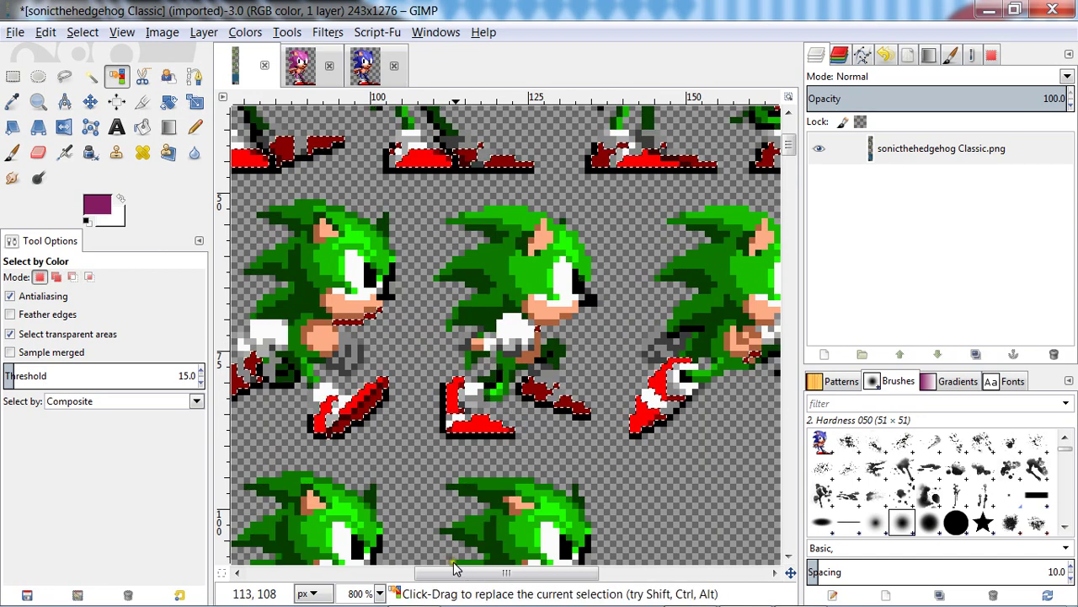
{"action": "left_click_drag", "start_coordinate": [453, 567], "coordinate": [271, 571]}
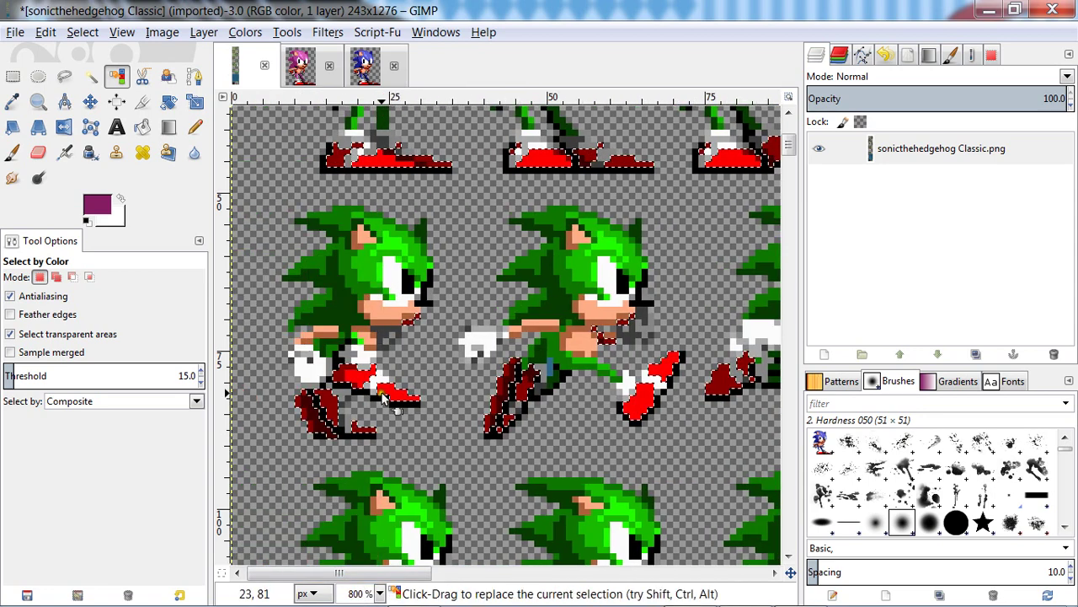
Refine the selection to the dark-red and red shoe pixels, subtracting the bright red.
{"action": "key", "text": "ctrl"}
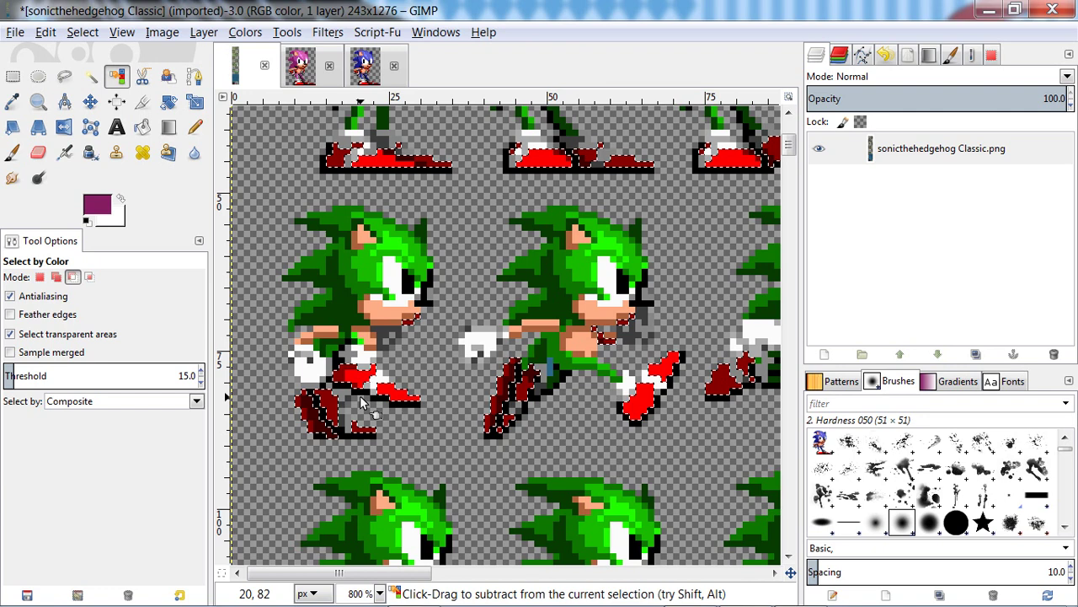
{"action": "left_click", "coordinate": [362, 405], "text": "ctrl"}
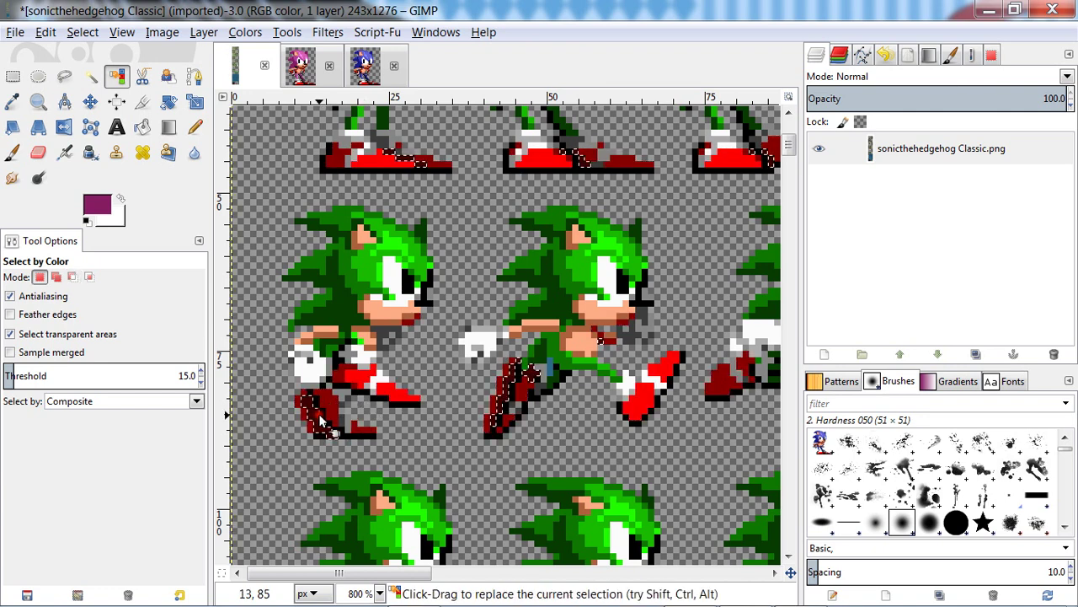
{"action": "left_click", "coordinate": [309, 414]}
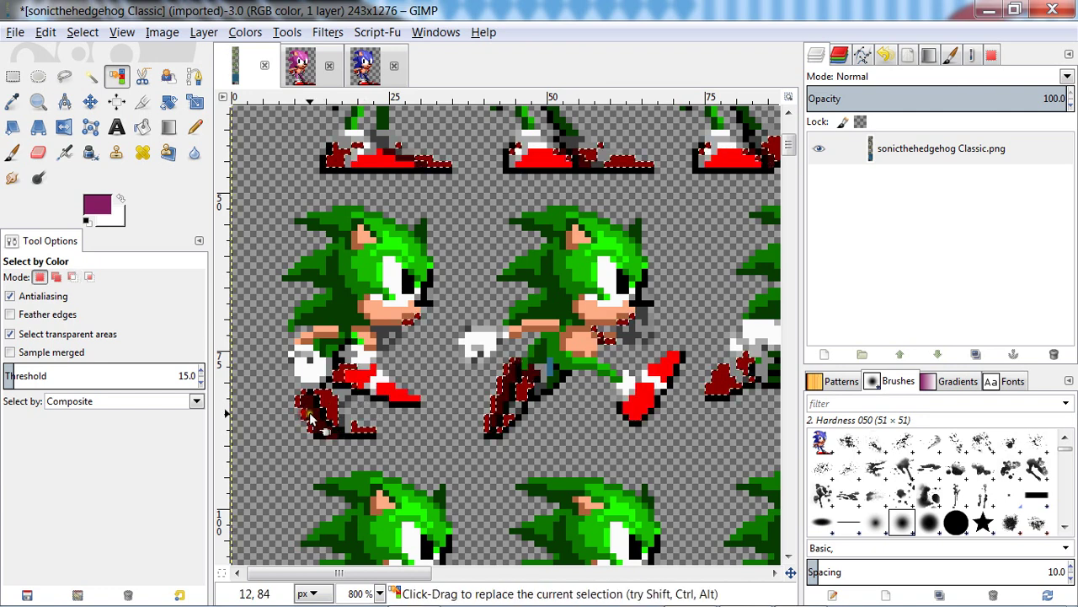
{"action": "key", "text": "shift"}
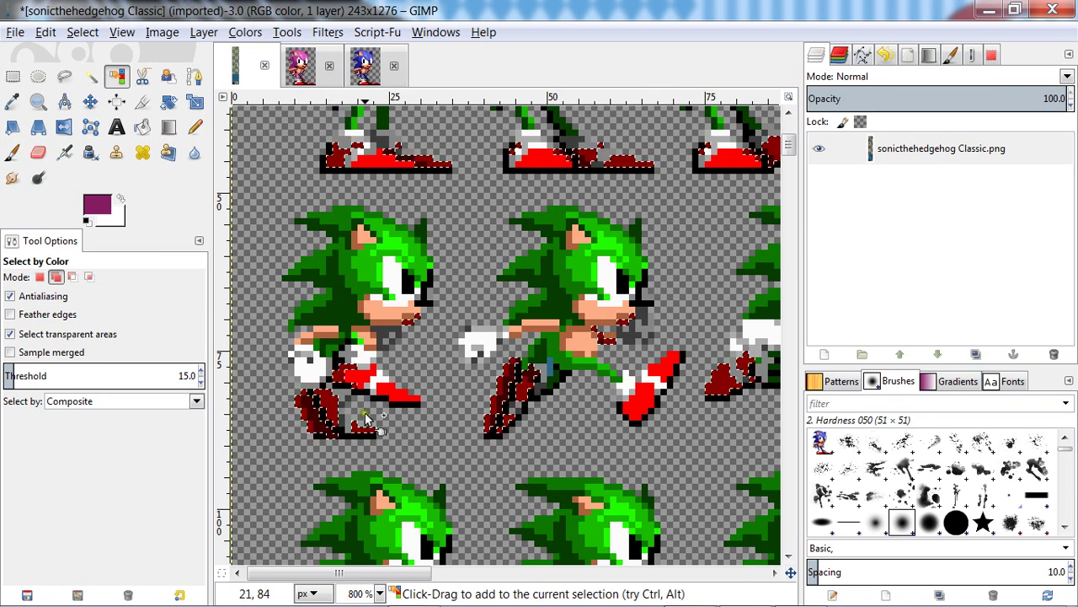
{"action": "left_click", "coordinate": [370, 401], "text": "shift"}
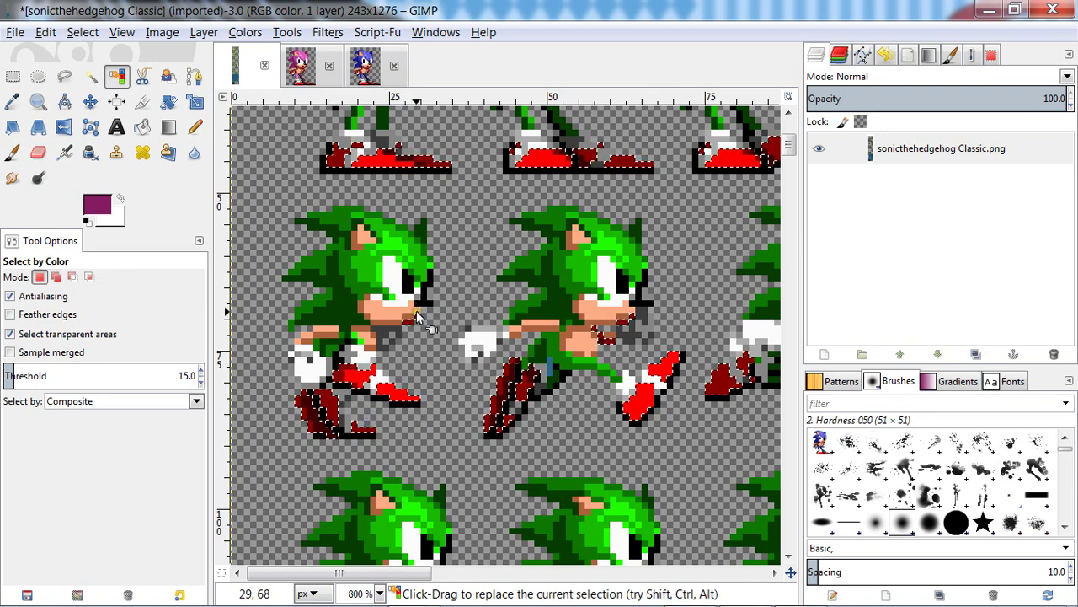
Lower the Select by Color threshold from 15 to 10.
{"action": "left_click", "coordinate": [200, 381]}
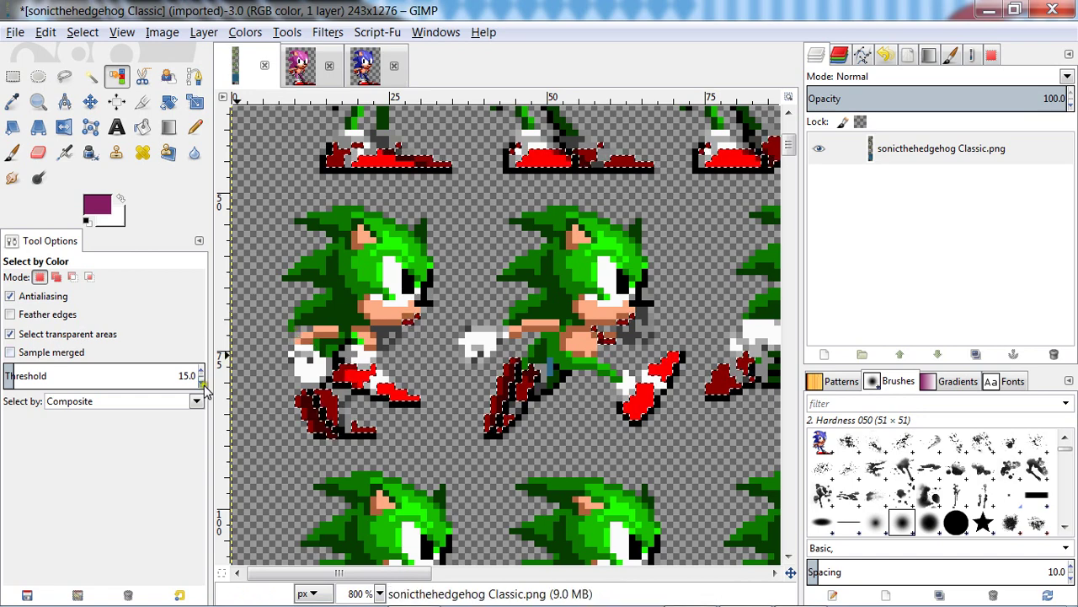
{"action": "left_click", "coordinate": [201, 382]}
{"action": "left_click", "coordinate": [201, 382]}
{"action": "left_click", "coordinate": [200, 384]}
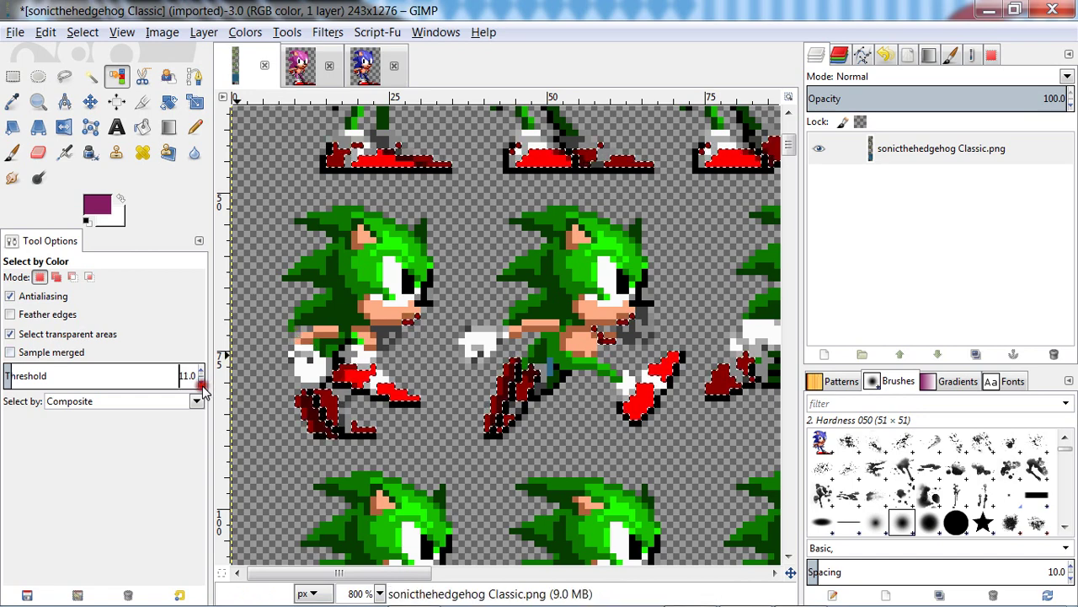
{"action": "left_click", "coordinate": [201, 384]}
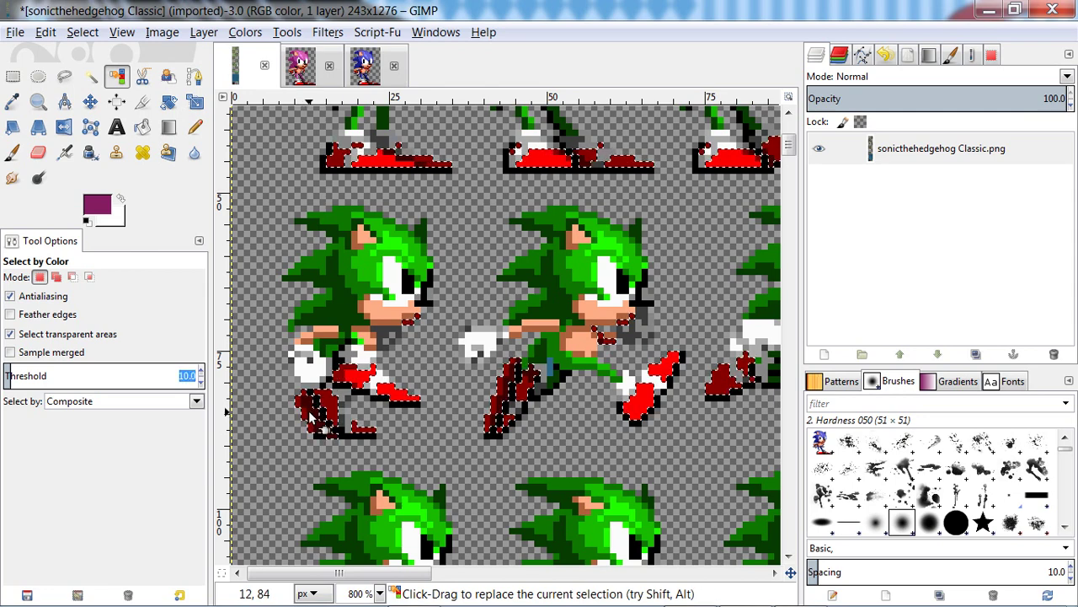
Select the dark-red shoe areas by colour at threshold 10.
{"action": "left_click", "coordinate": [202, 32]}
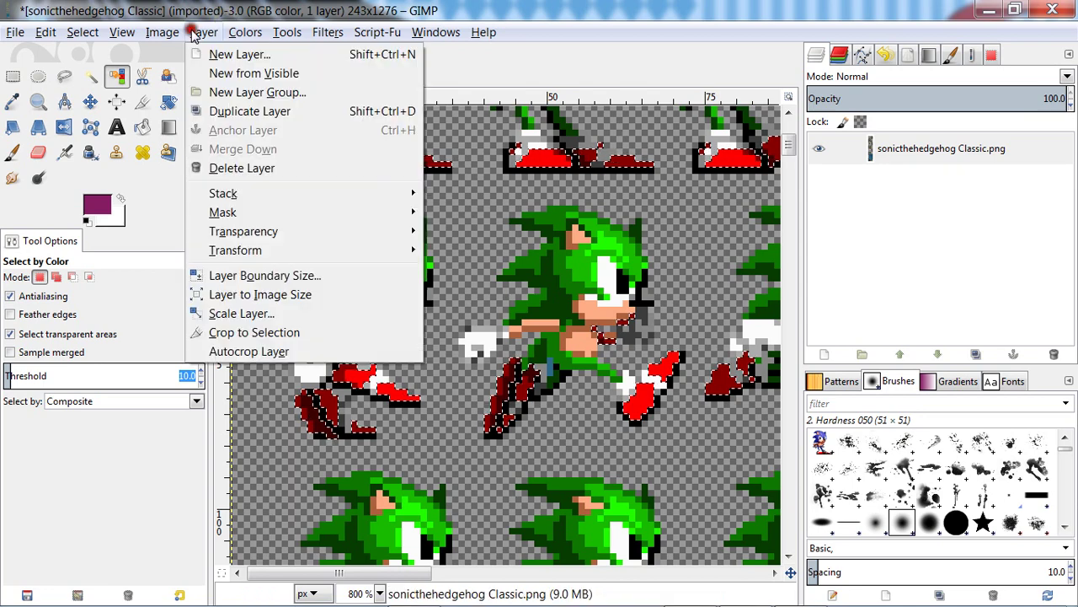
{"action": "mouse_move", "coordinate": [155, 33]}
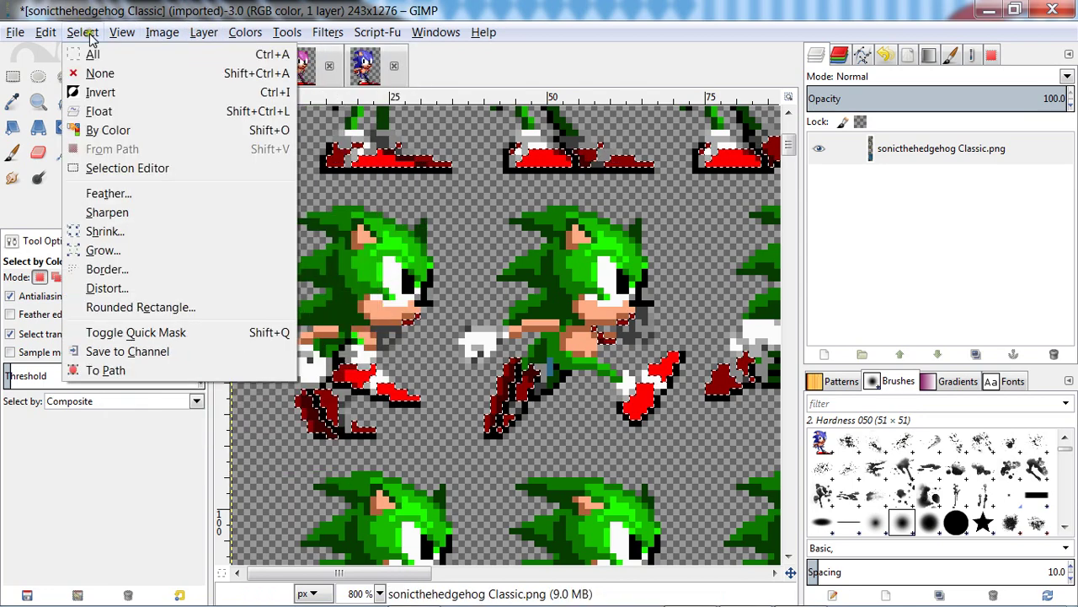
{"action": "left_click", "coordinate": [331, 432]}
{"action": "left_click", "coordinate": [331, 432]}
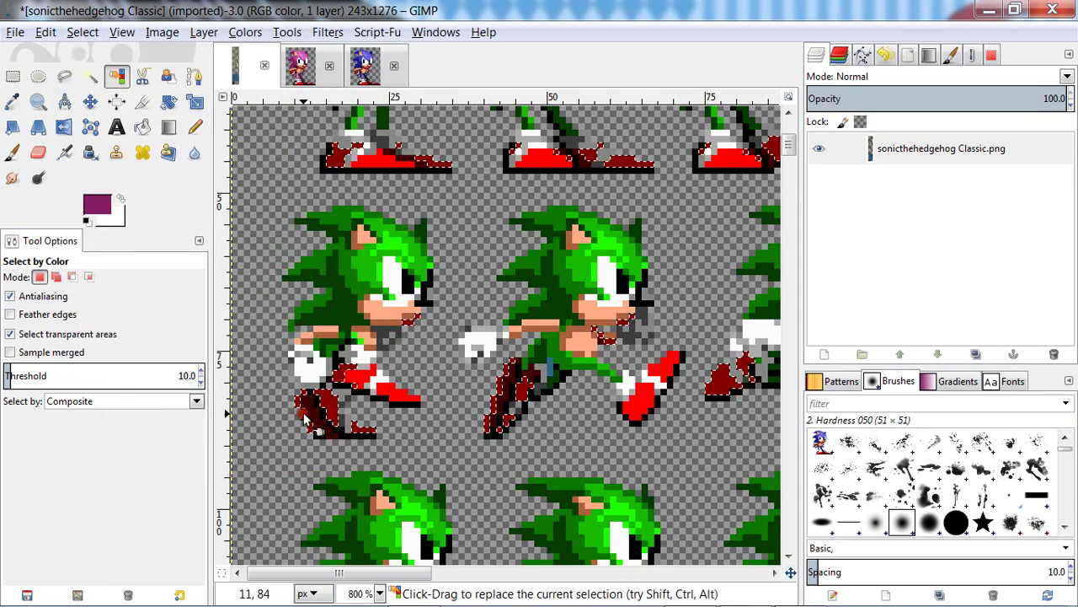
{"action": "key", "text": "shift"}
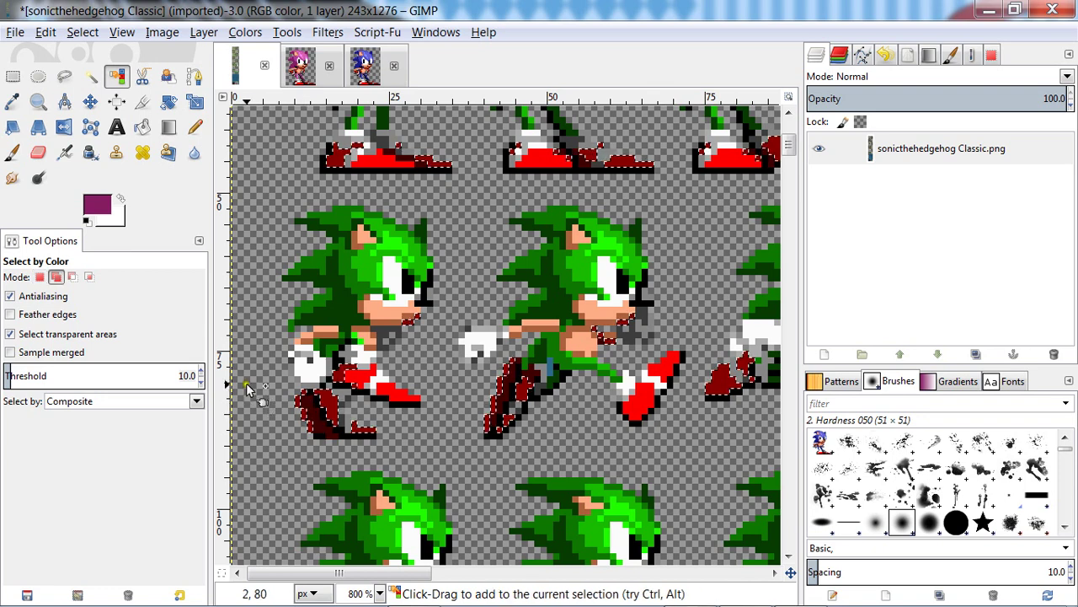
Clear the selection, reselect all dark-red shoe pixels at threshold 5, then raise threshold to 15.
{"action": "key", "text": "ctrl+shift+a"}
{"action": "scroll", "coordinate": [203, 378], "scroll_direction": "down", "scroll_amount": 6}
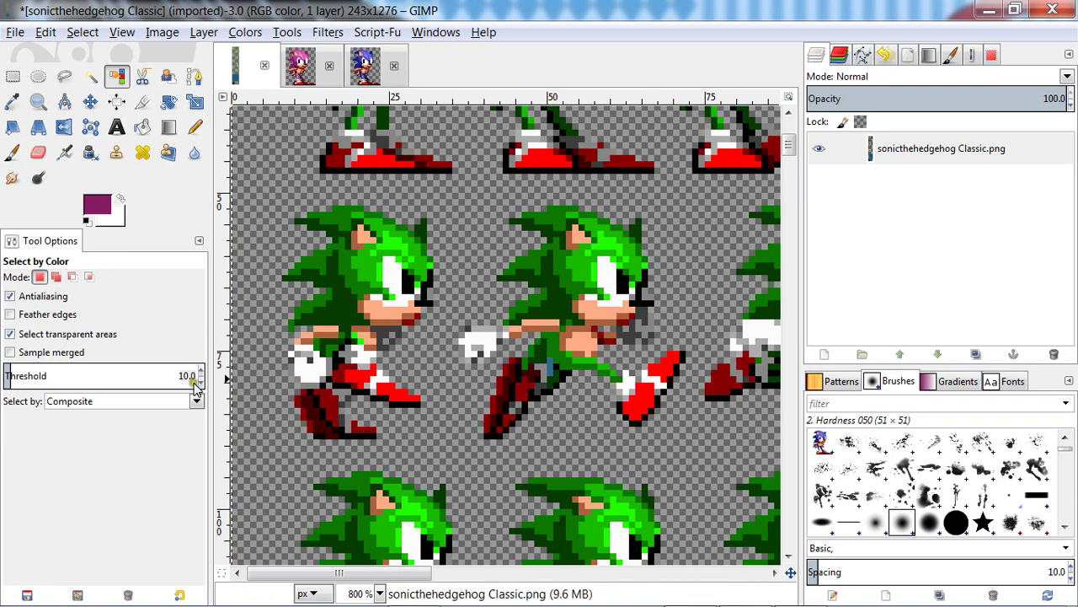
{"action": "scroll", "coordinate": [203, 380], "scroll_direction": "up", "scroll_amount": 1}
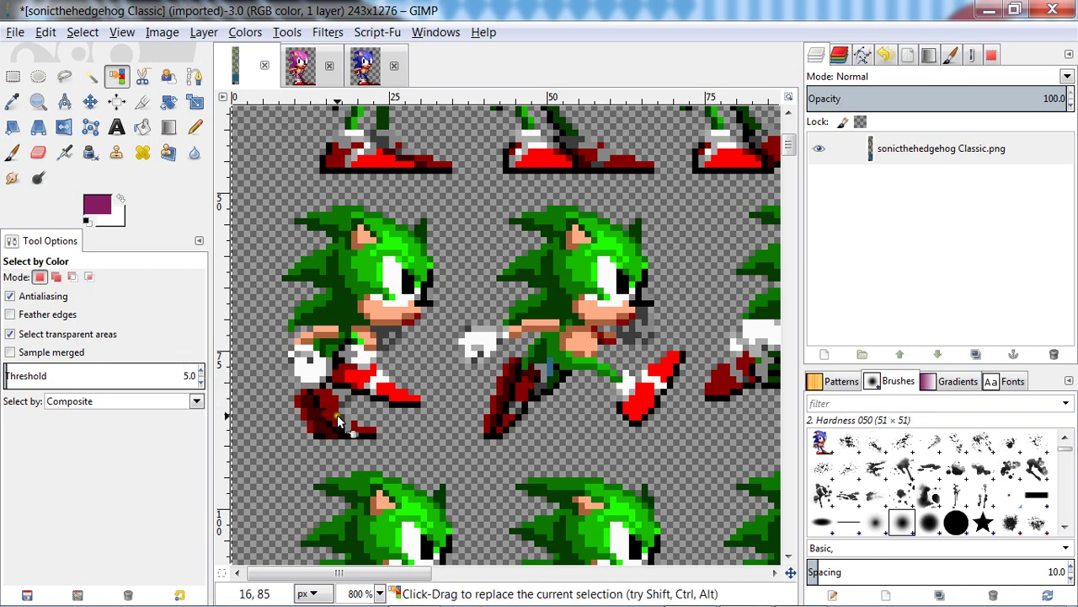
{"action": "left_click", "coordinate": [302, 411]}
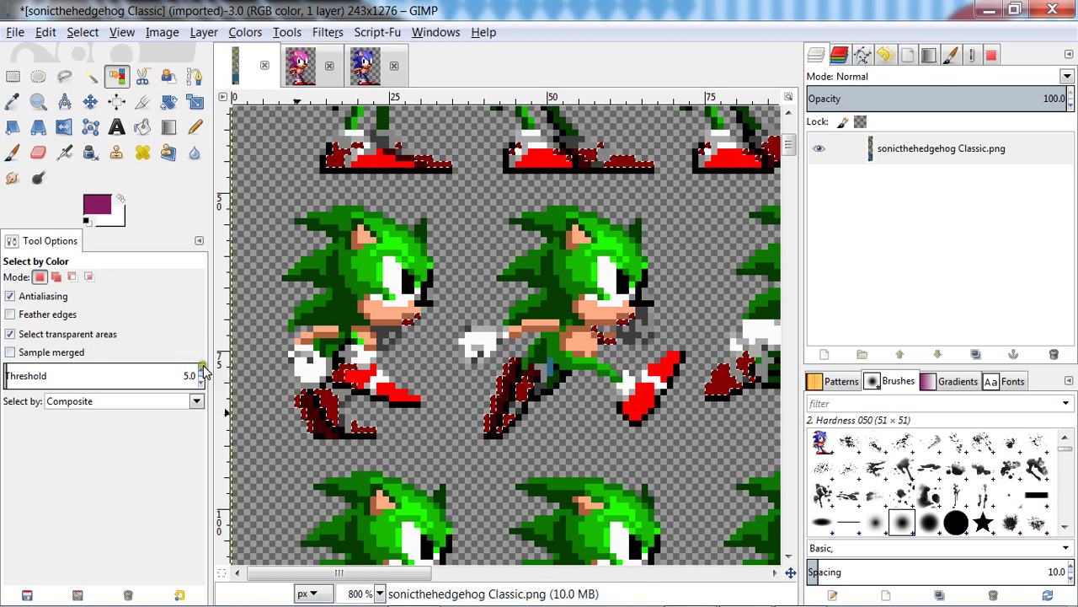
{"action": "scroll", "coordinate": [203, 376], "scroll_direction": "up", "scroll_amount": 6}
{"action": "scroll", "coordinate": [202, 376], "scroll_direction": "up", "scroll_amount": 4}
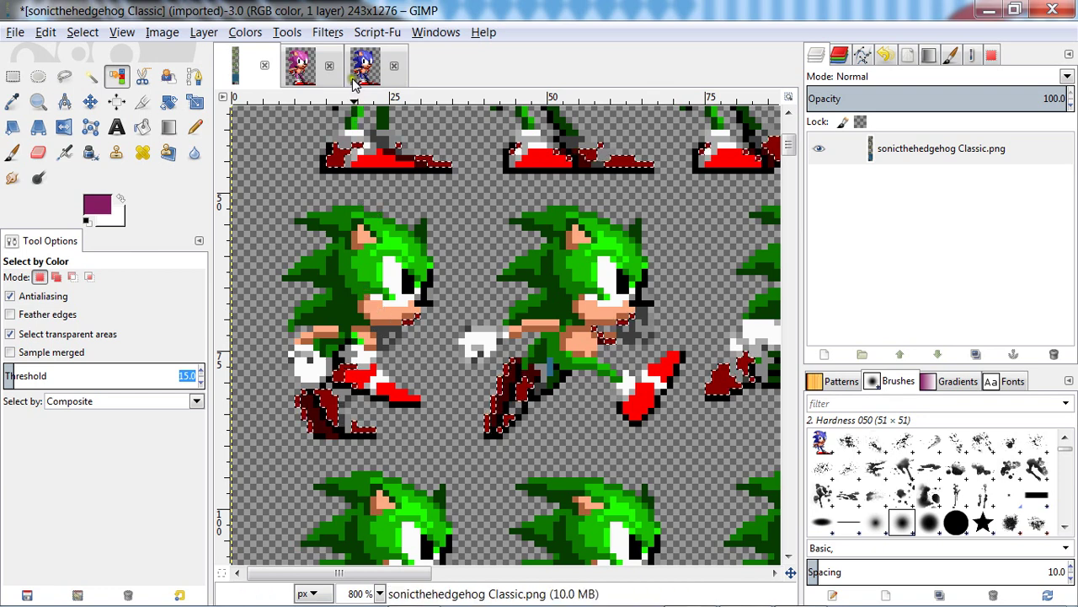
Clear the current selection with a Rectangle Select click on the canvas.
{"action": "left_click", "coordinate": [86, 76]}
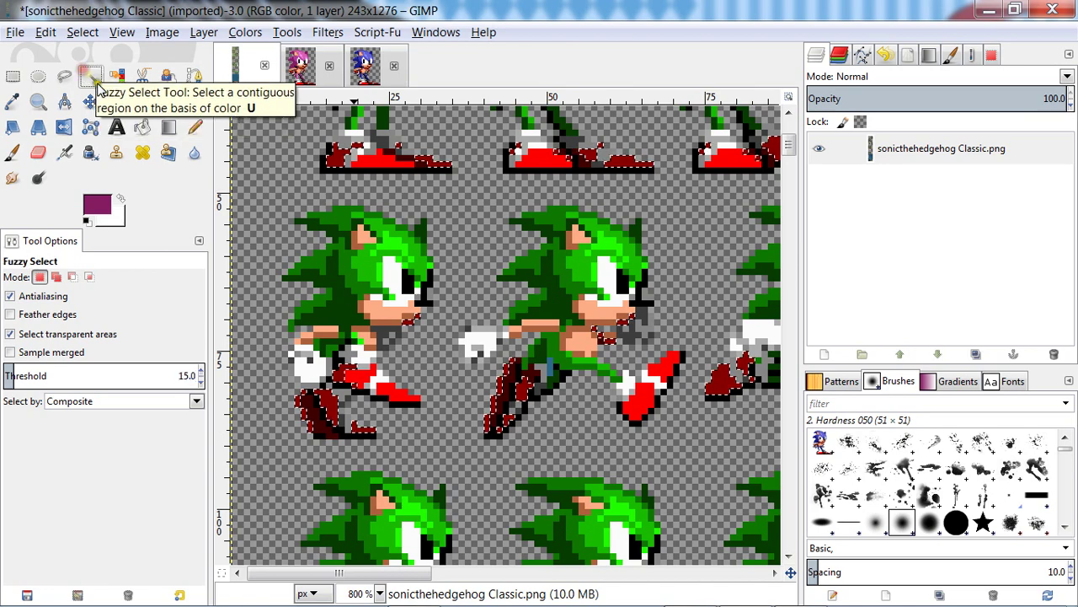
{"action": "left_click", "coordinate": [116, 101]}
{"action": "left_click", "coordinate": [116, 75]}
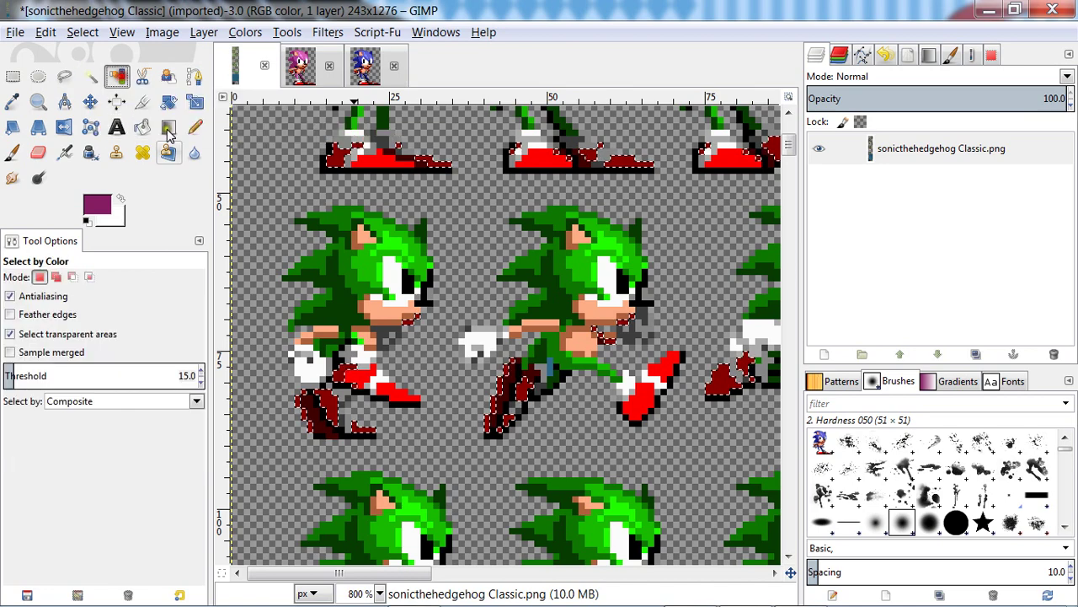
{"action": "left_click", "coordinate": [13, 75]}
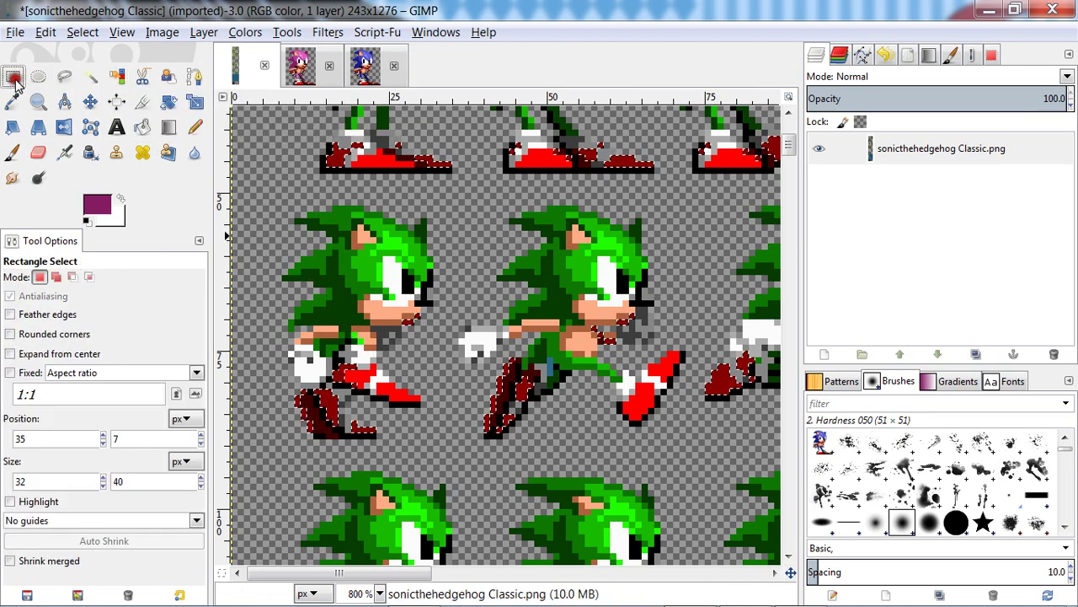
{"action": "left_click", "coordinate": [272, 241]}
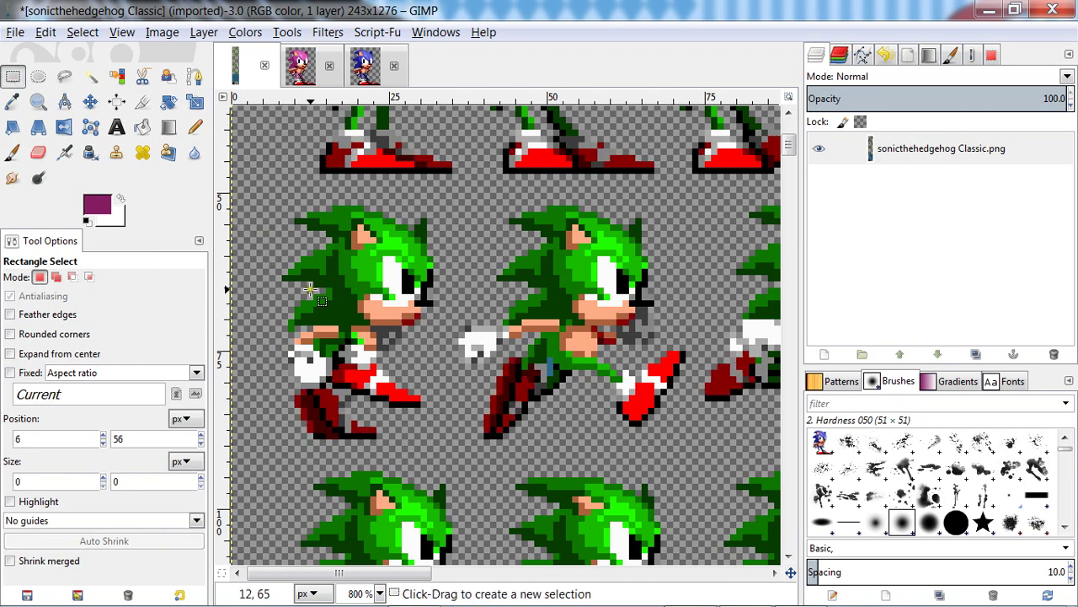
Select the red shoe pixels by colour and add the dark-red shoe pixels.
{"action": "left_click", "coordinate": [116, 76]}
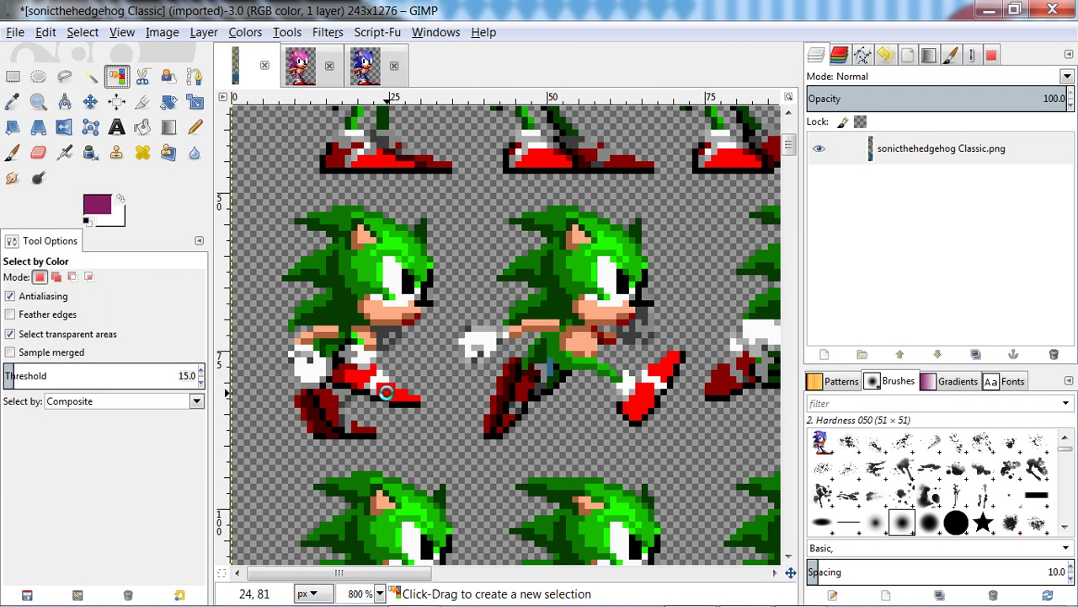
{"action": "left_click", "coordinate": [386, 394]}
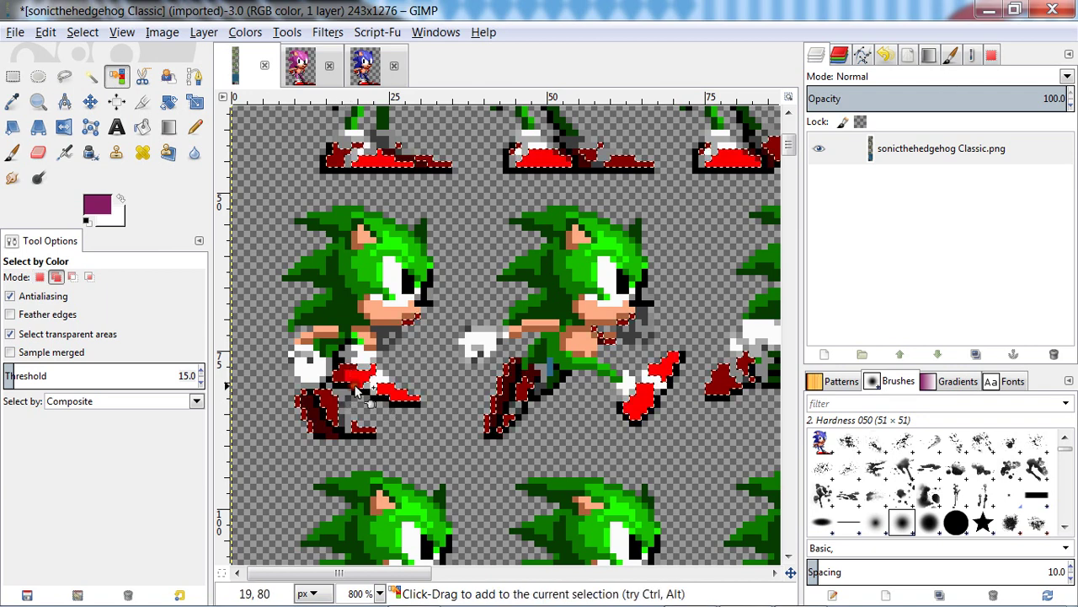
{"action": "left_click", "coordinate": [356, 384], "text": "shift"}
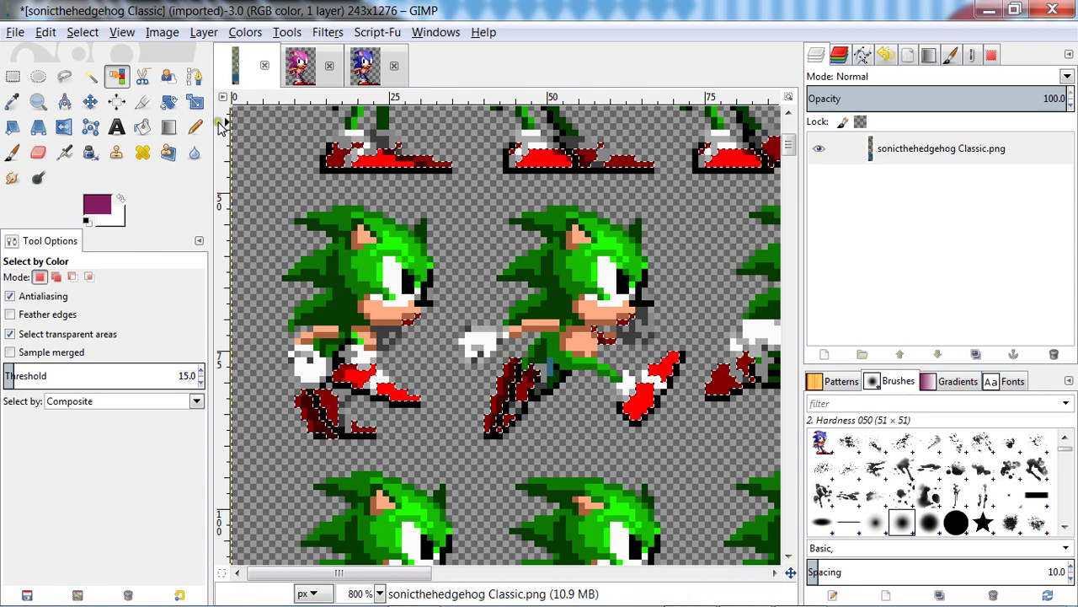
{"action": "left_click", "coordinate": [256, 34]}
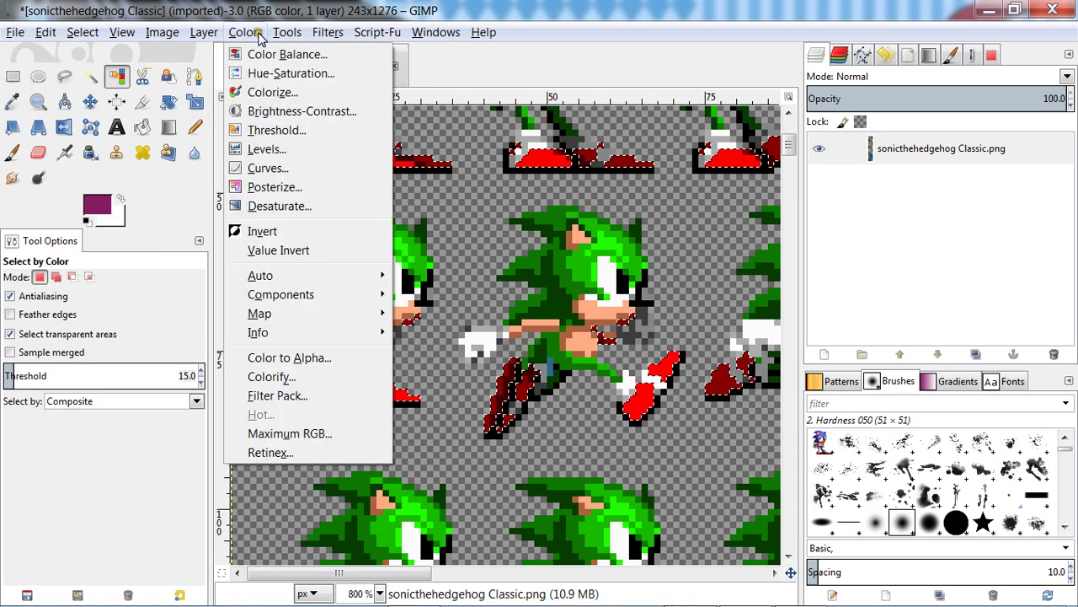
{"action": "left_click", "coordinate": [281, 94]}
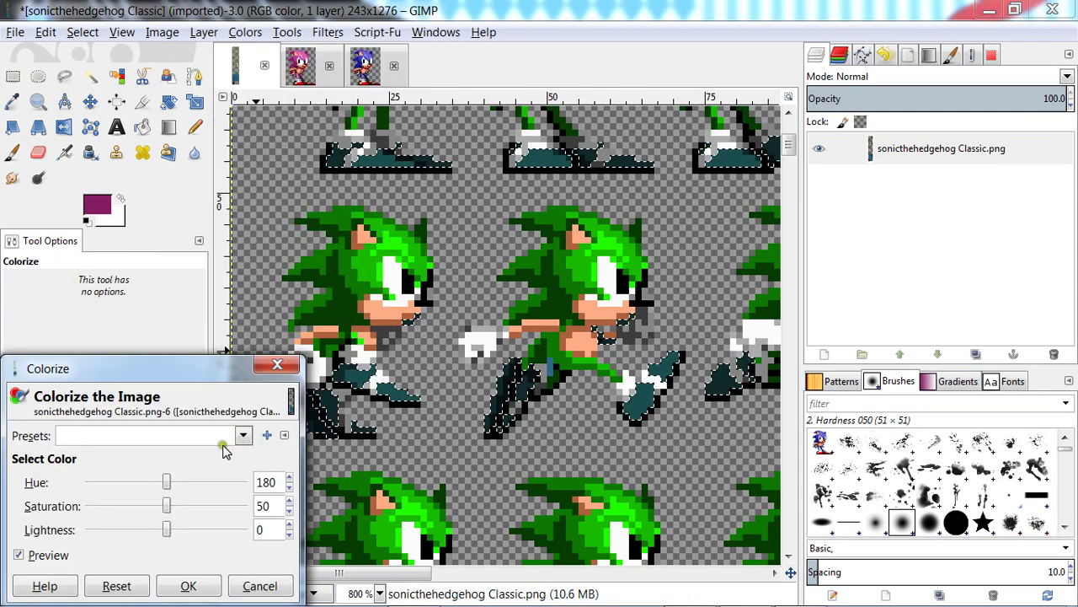
{"action": "left_click_drag", "start_coordinate": [168, 483], "coordinate": [119, 494]}
{"action": "left_click_drag", "start_coordinate": [194, 505], "coordinate": [249, 506]}
{"action": "left_click_drag", "start_coordinate": [167, 529], "coordinate": [196, 530]}
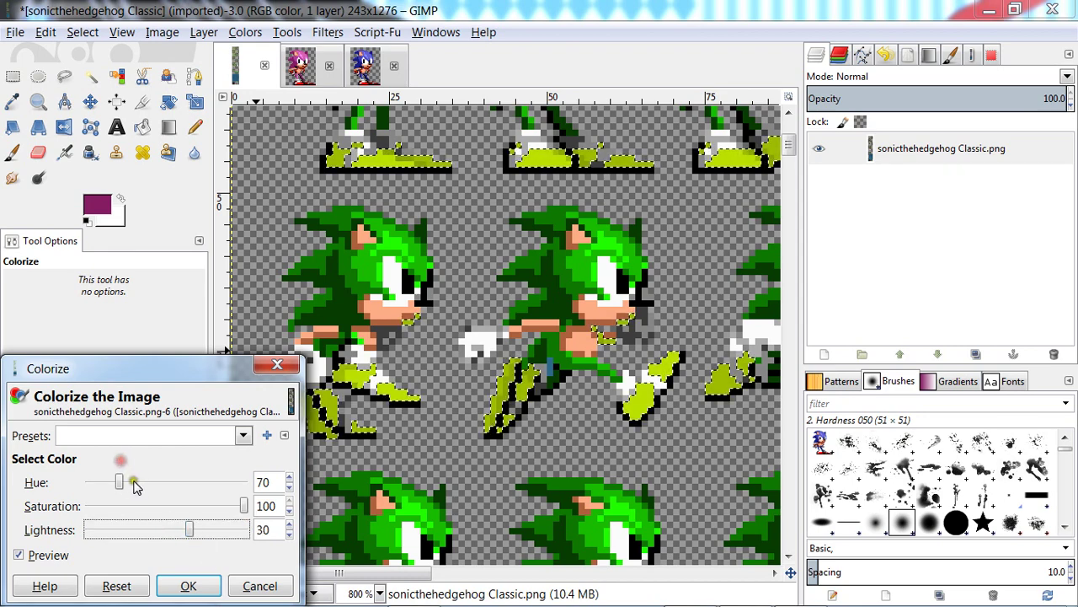
{"action": "left_click_drag", "start_coordinate": [135, 486], "coordinate": [122, 483]}
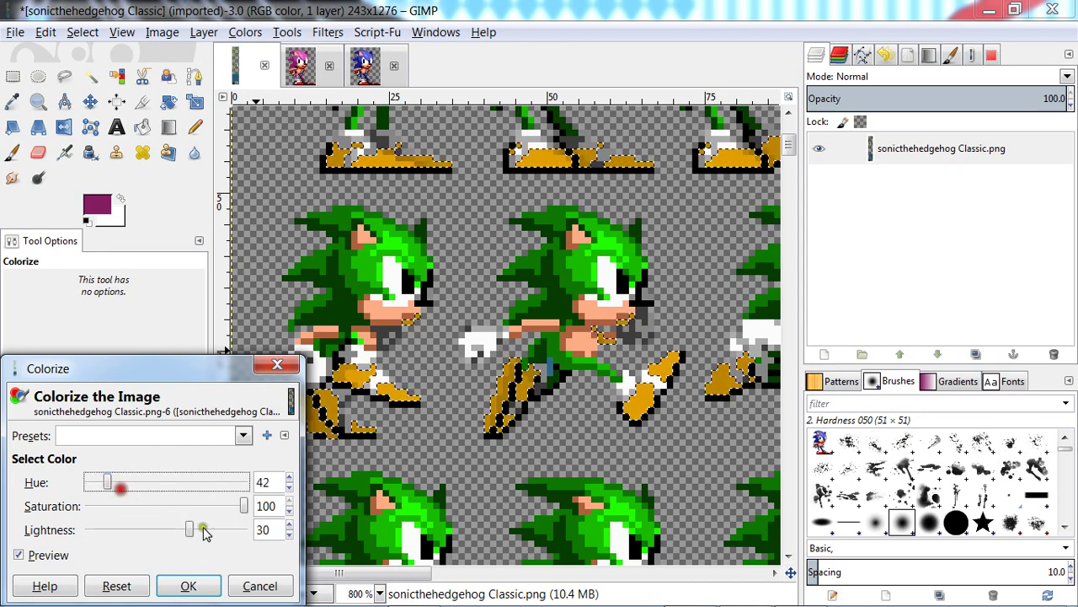
{"action": "mouse_move", "coordinate": [189, 530]}
{"action": "left_mouse_down"}
{"action": "mouse_move", "coordinate": [163, 537]}
{"action": "mouse_move", "coordinate": [198, 536]}
{"action": "mouse_move", "coordinate": [188, 531]}
{"action": "left_mouse_up"}
{"action": "mouse_move", "coordinate": [108, 482]}
{"action": "left_mouse_down"}
{"action": "mouse_move", "coordinate": [146, 485]}
{"action": "mouse_move", "coordinate": [105, 485]}
{"action": "mouse_move", "coordinate": [118, 496]}
{"action": "left_mouse_up"}
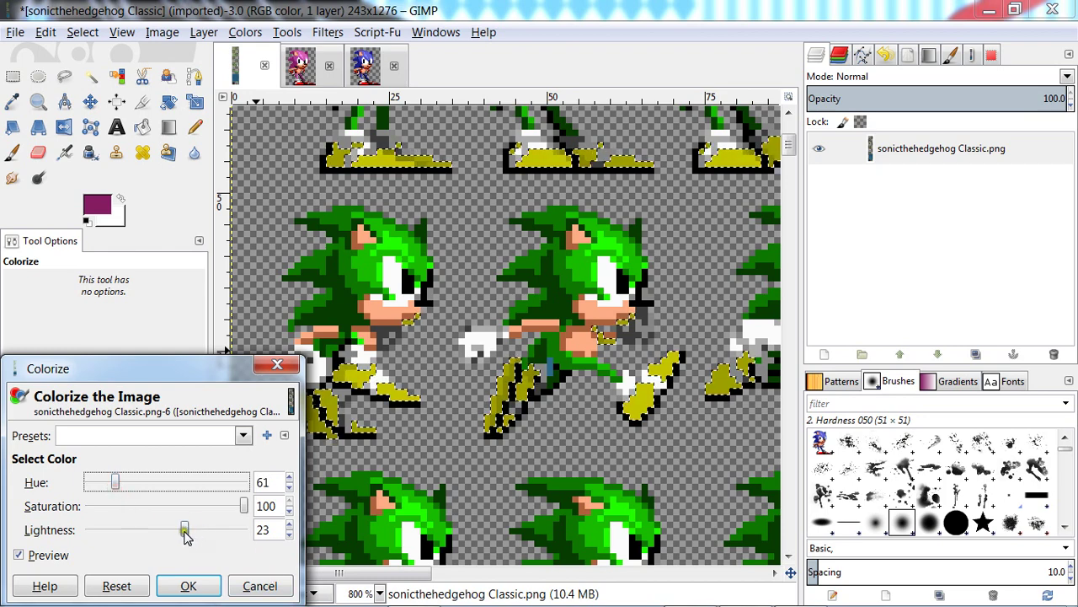
{"action": "mouse_move", "coordinate": [183, 531]}
{"action": "left_mouse_down"}
{"action": "mouse_move", "coordinate": [166, 532]}
{"action": "mouse_move", "coordinate": [204, 535]}
{"action": "mouse_move", "coordinate": [186, 533]}
{"action": "left_mouse_up"}
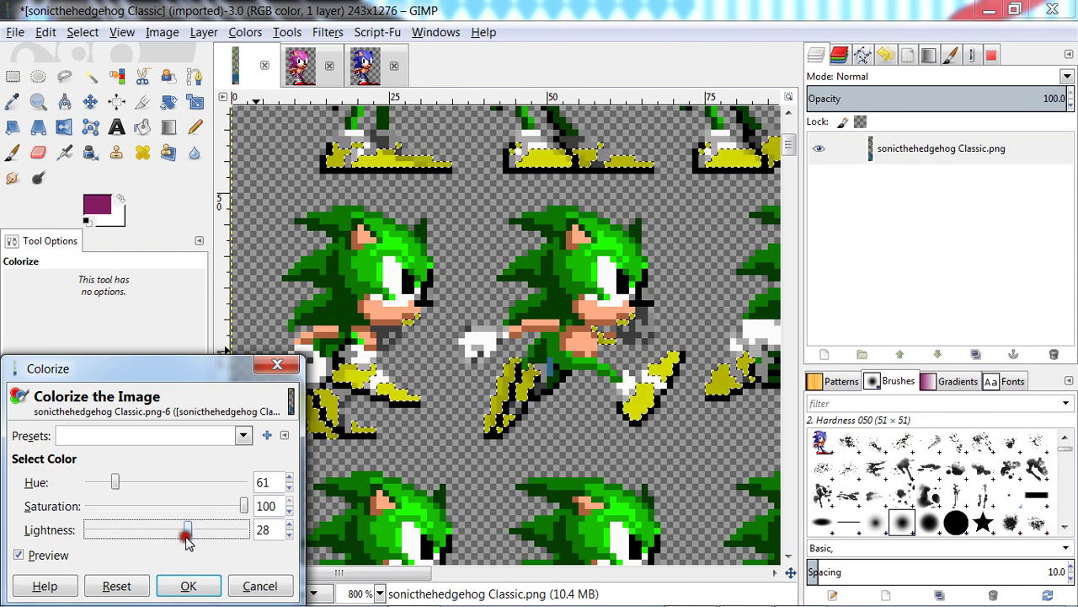
{"action": "key", "text": "Escape"}
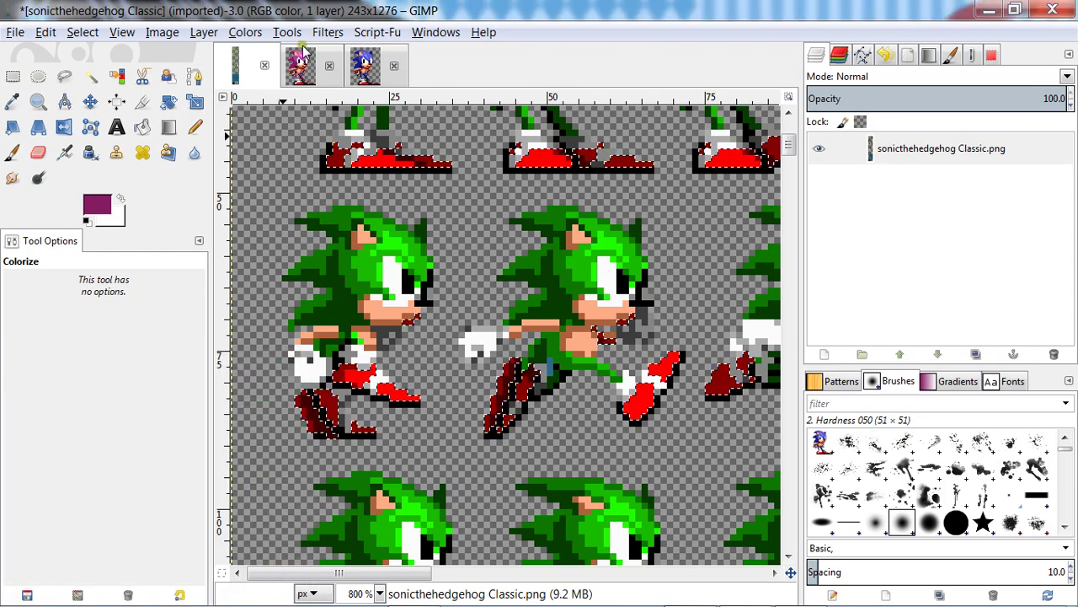
In Color Balance, push midtones toward red and try highlight shifts, then reset highlights to zero.
{"action": "left_click", "coordinate": [255, 32]}
{"action": "left_click", "coordinate": [286, 54]}
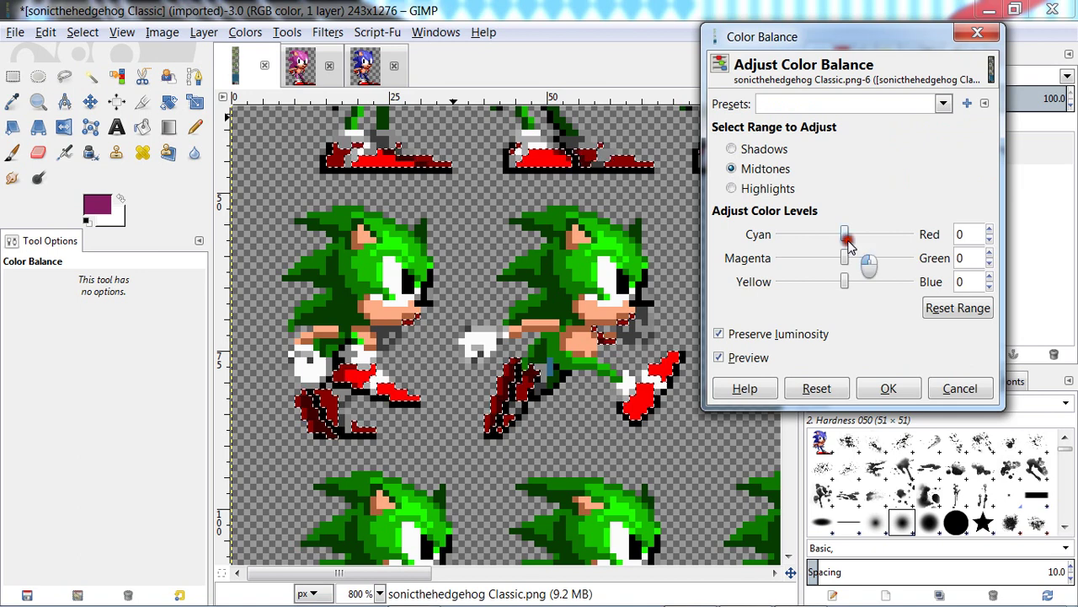
{"action": "left_click_drag", "start_coordinate": [849, 243], "coordinate": [951, 206]}
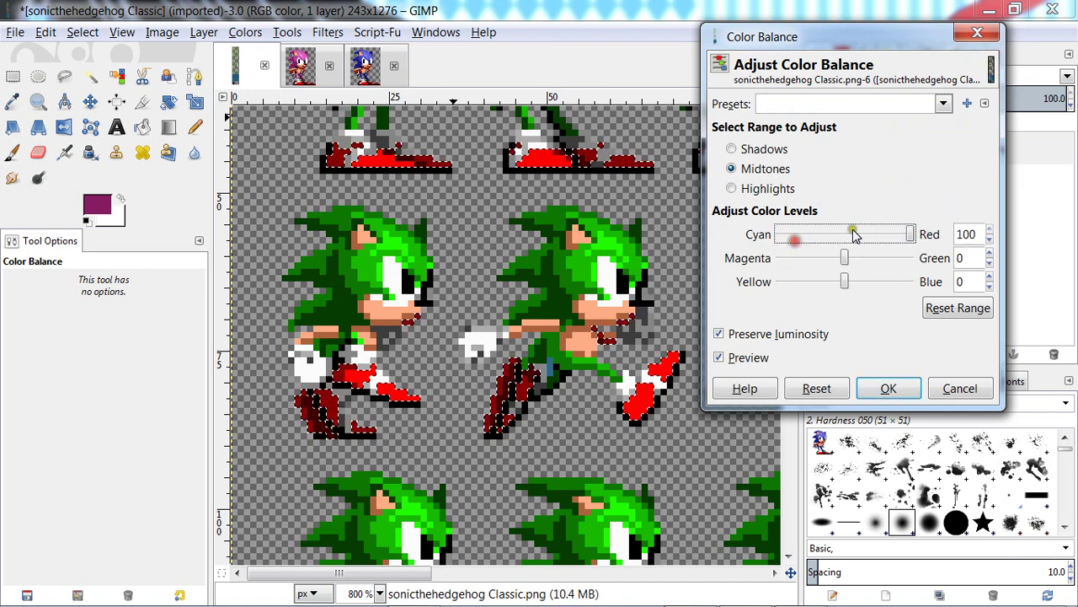
{"action": "left_click", "coordinate": [753, 150]}
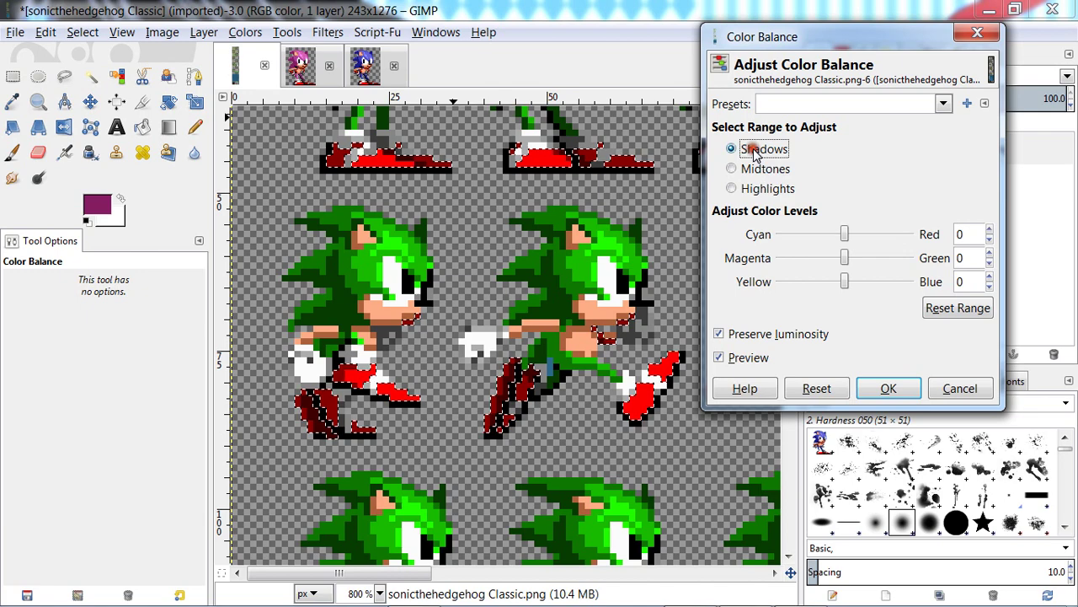
{"action": "left_click", "coordinate": [779, 193]}
{"action": "left_click", "coordinate": [767, 153]}
{"action": "left_click", "coordinate": [771, 190]}
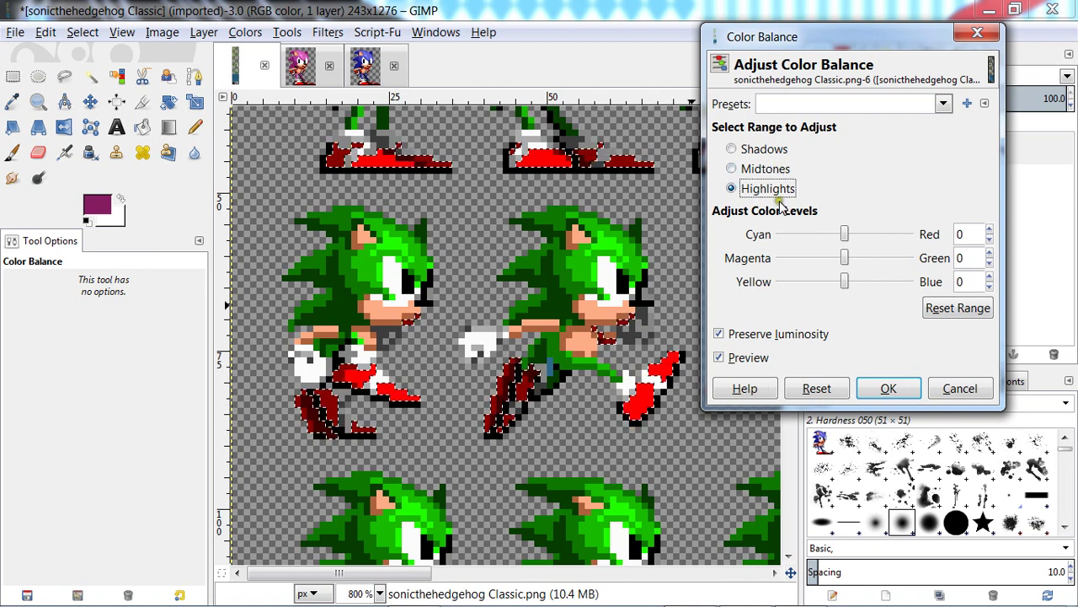
{"action": "left_click_drag", "start_coordinate": [841, 224], "coordinate": [892, 252]}
{"action": "left_click_drag", "start_coordinate": [847, 284], "coordinate": [910, 210]}
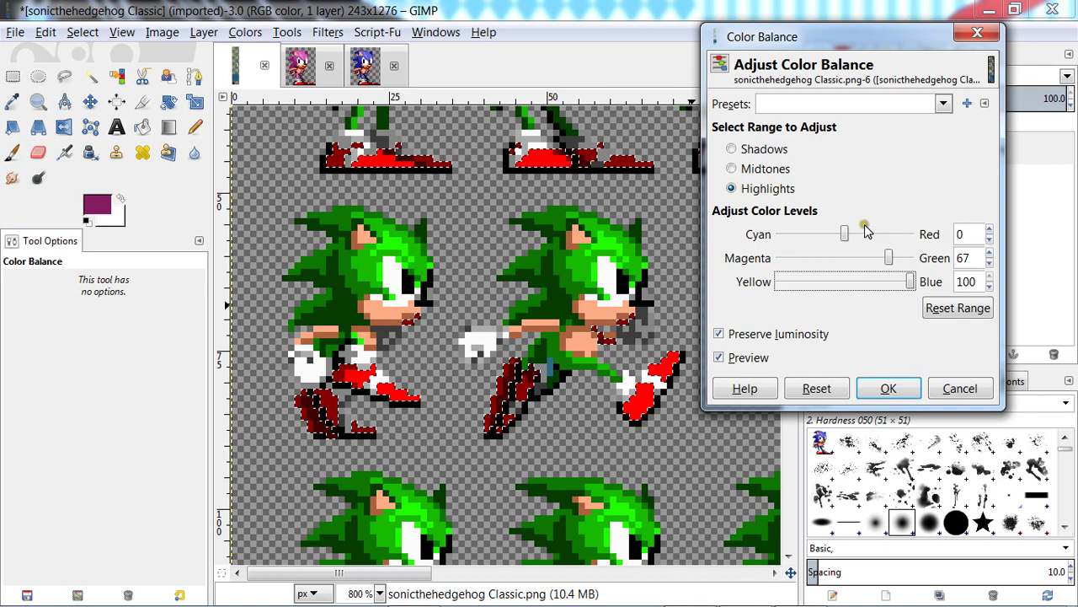
{"action": "left_click_drag", "start_coordinate": [844, 234], "coordinate": [929, 226]}
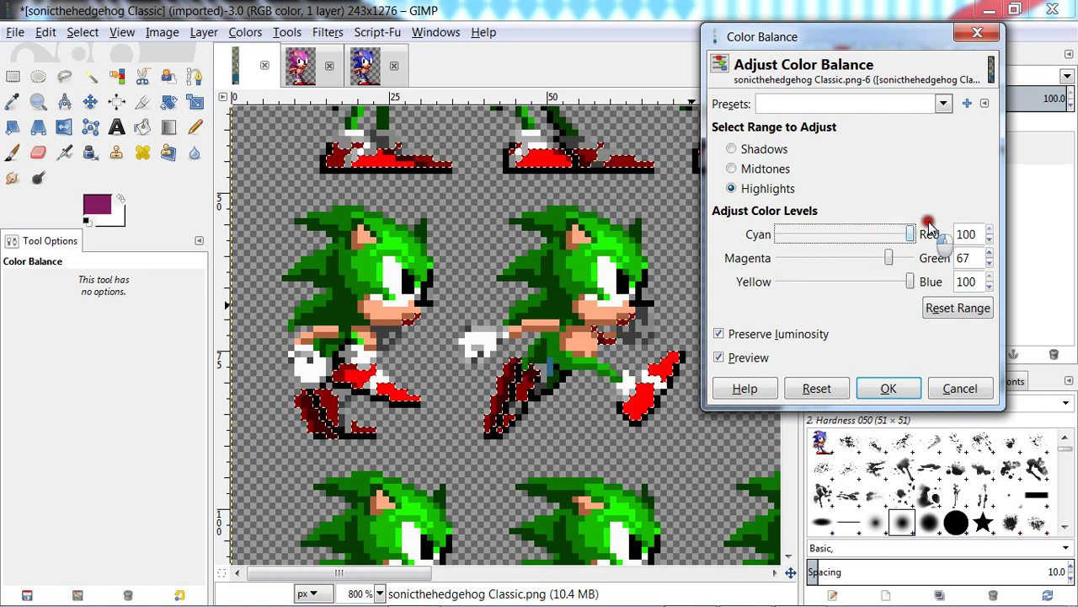
{"action": "left_click", "coordinate": [934, 307]}
Zero the midtones red, try shadows toward red and green, then cancel Color Balance.
{"action": "left_click", "coordinate": [753, 170]}
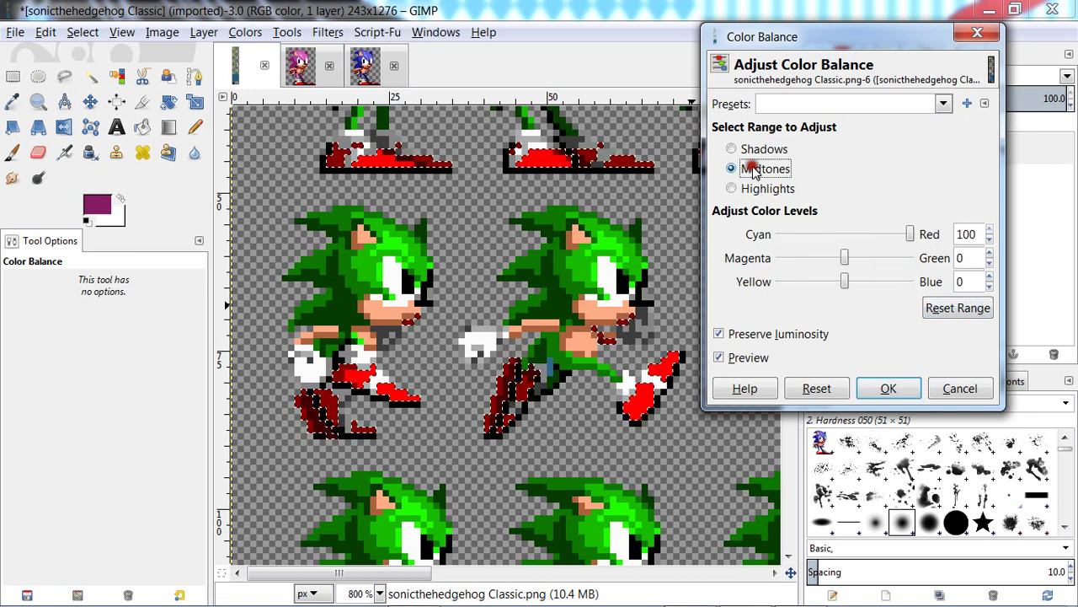
{"action": "left_click_drag", "start_coordinate": [910, 234], "coordinate": [844, 236]}
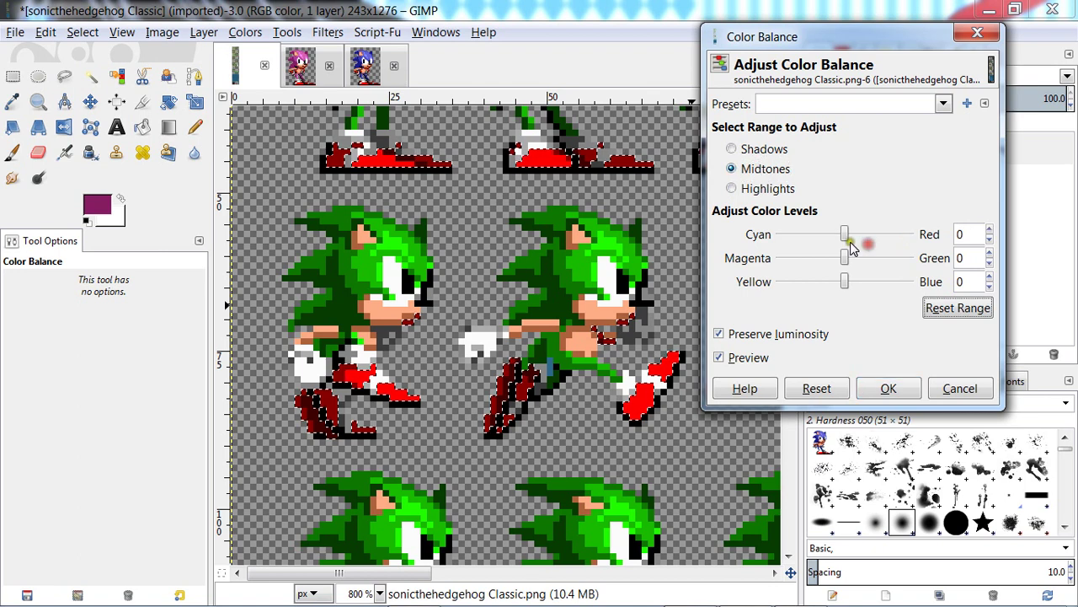
{"action": "left_click", "coordinate": [771, 149]}
{"action": "mouse_move", "coordinate": [847, 236]}
{"action": "left_mouse_down"}
{"action": "mouse_move", "coordinate": [872, 236]}
{"action": "mouse_move", "coordinate": [777, 257]}
{"action": "mouse_move", "coordinate": [889, 262]}
{"action": "mouse_move", "coordinate": [730, 258]}
{"action": "mouse_move", "coordinate": [841, 266]}
{"action": "mouse_move", "coordinate": [846, 244]}
{"action": "left_mouse_up"}
{"action": "left_click_drag", "start_coordinate": [845, 258], "coordinate": [770, 149]}
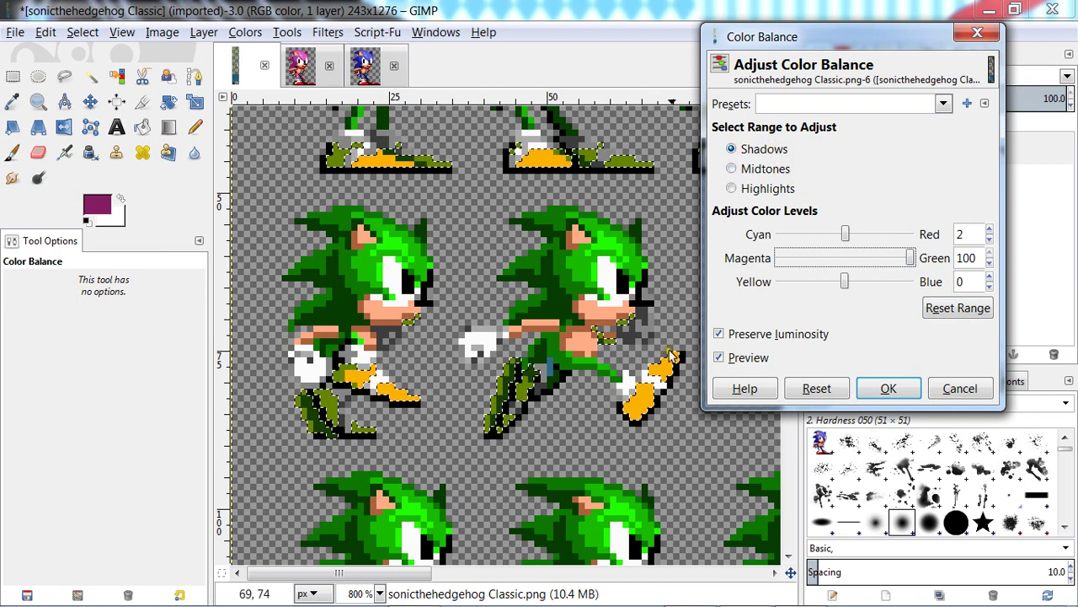
{"action": "left_click", "coordinate": [960, 388]}
{"action": "left_click", "coordinate": [262, 31]}
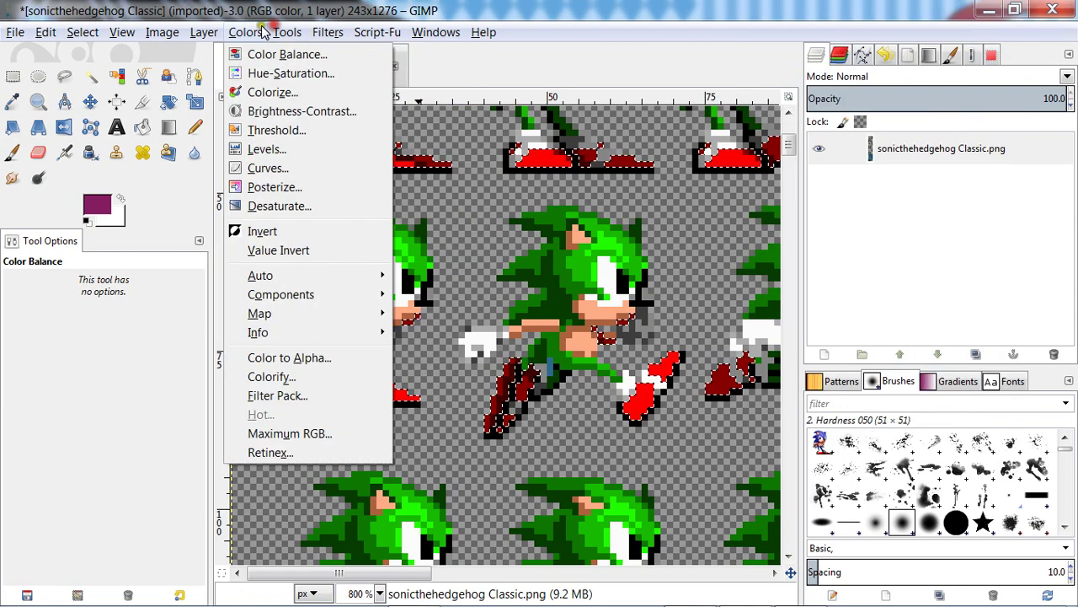
Apply Hue-Saturation with Master Hue 59, Lightness 30 and Saturation 100 to the selected shoes.
{"action": "left_click", "coordinate": [275, 74]}
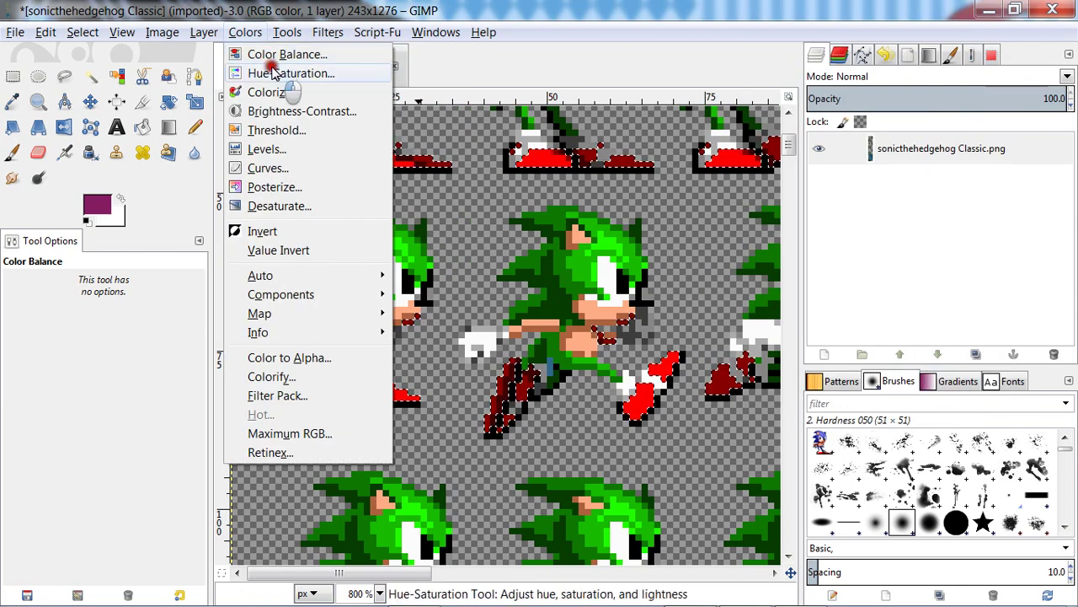
{"action": "left_click_drag", "start_coordinate": [188, 357], "coordinate": [166, 357]}
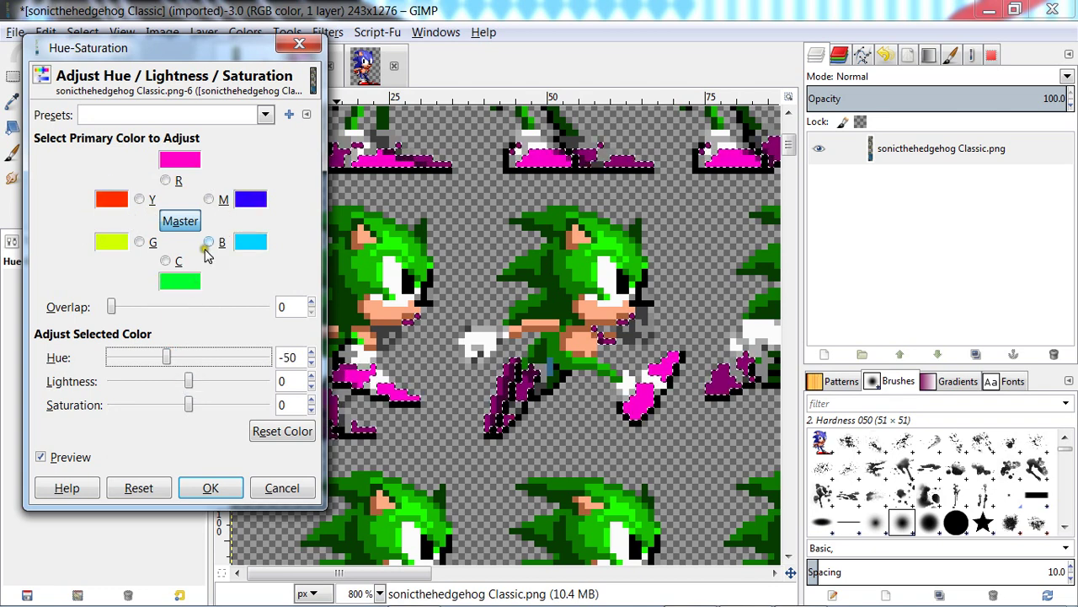
{"action": "left_click", "coordinate": [166, 181]}
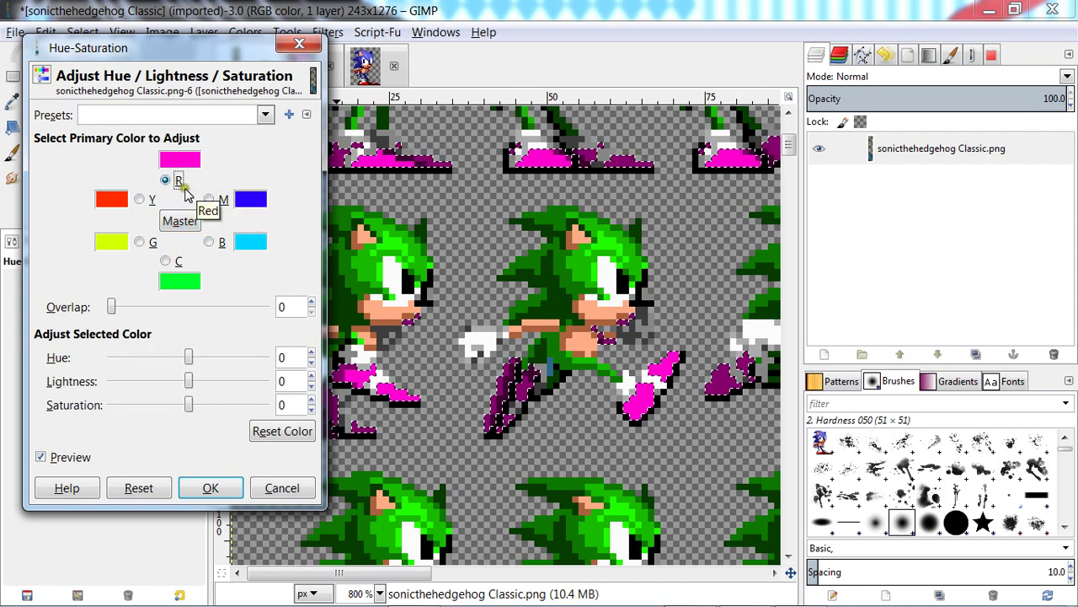
{"action": "left_click", "coordinate": [222, 200]}
{"action": "left_click", "coordinate": [221, 242]}
{"action": "left_click", "coordinate": [164, 259]}
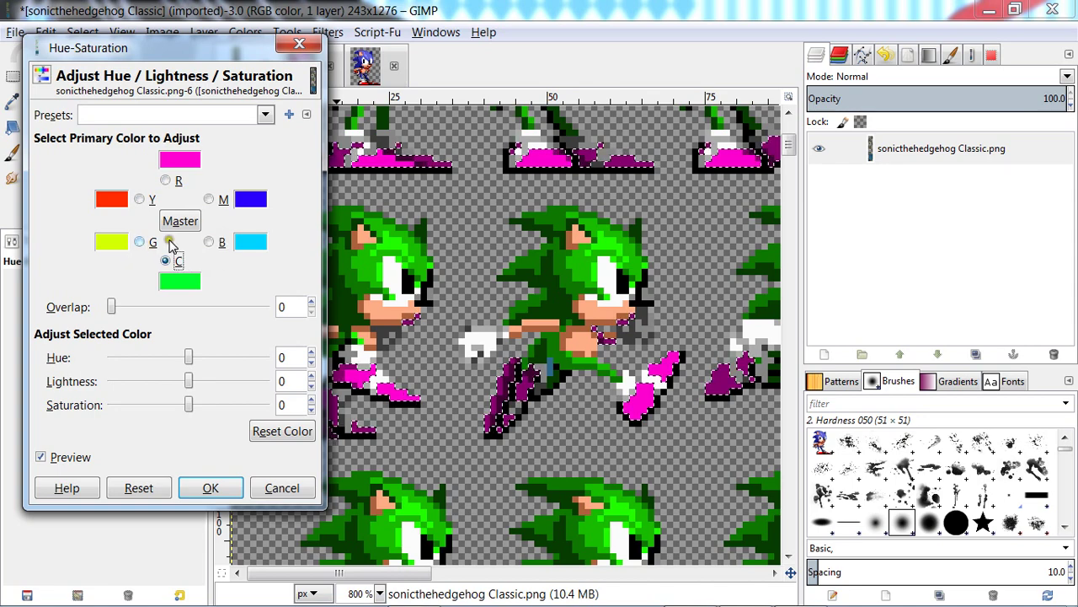
{"action": "left_click", "coordinate": [173, 223]}
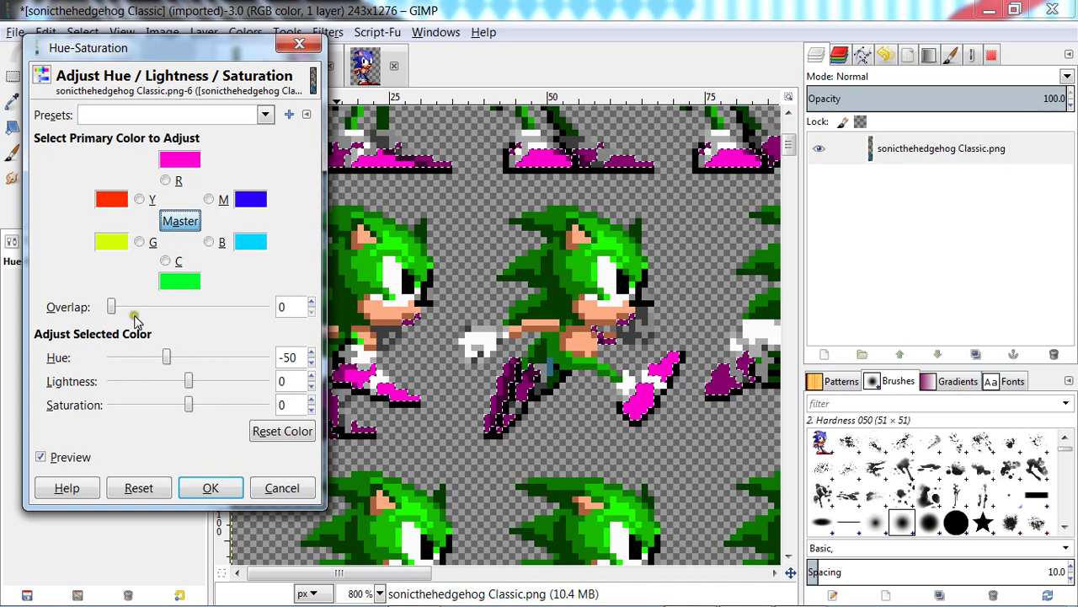
{"action": "left_click_drag", "start_coordinate": [167, 357], "coordinate": [217, 359]}
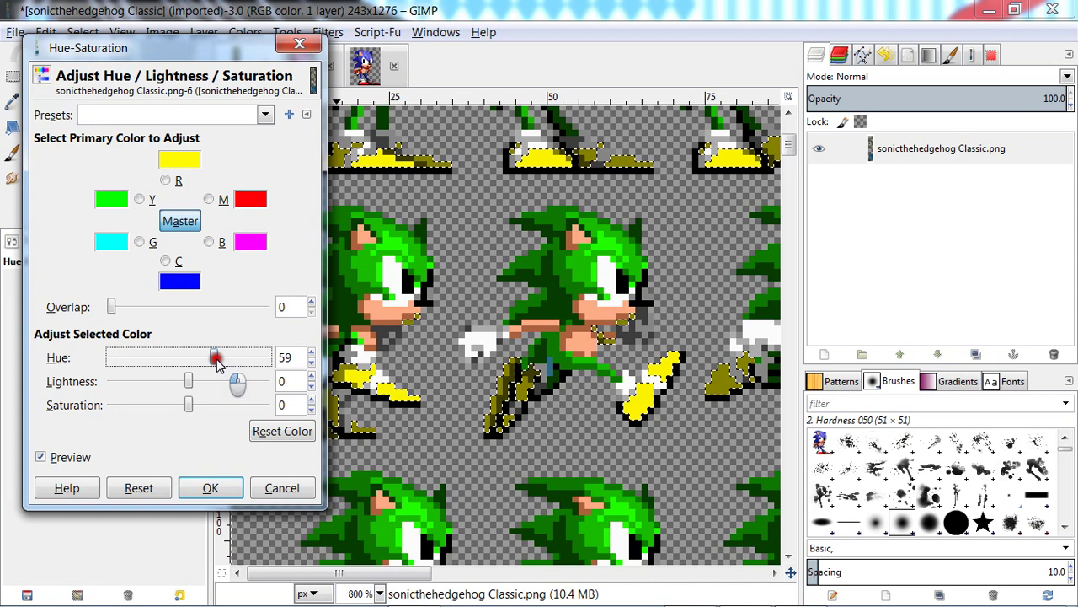
{"action": "left_click_drag", "start_coordinate": [188, 381], "coordinate": [255, 476]}
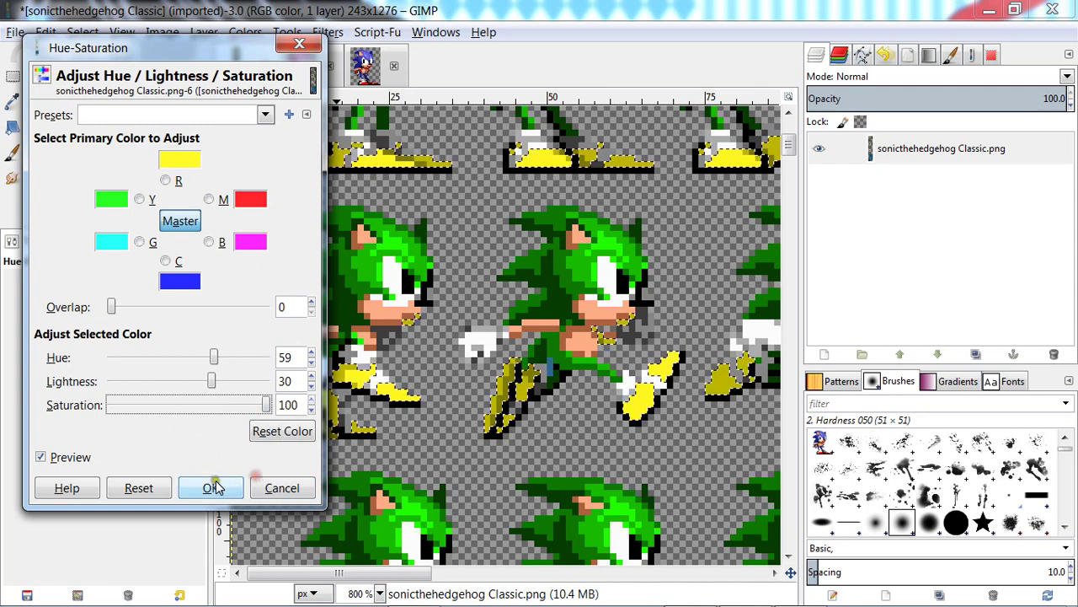
{"action": "left_click", "coordinate": [212, 488]}
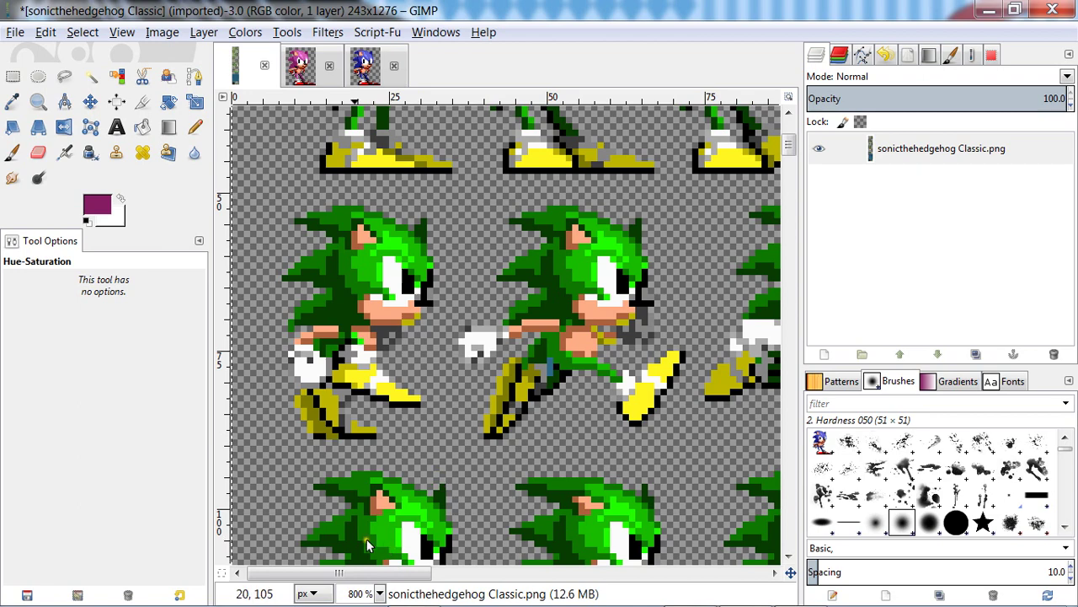
View the recolored sprite sheet at 100% zoom, then at 200%.
{"action": "left_click", "coordinate": [380, 593]}
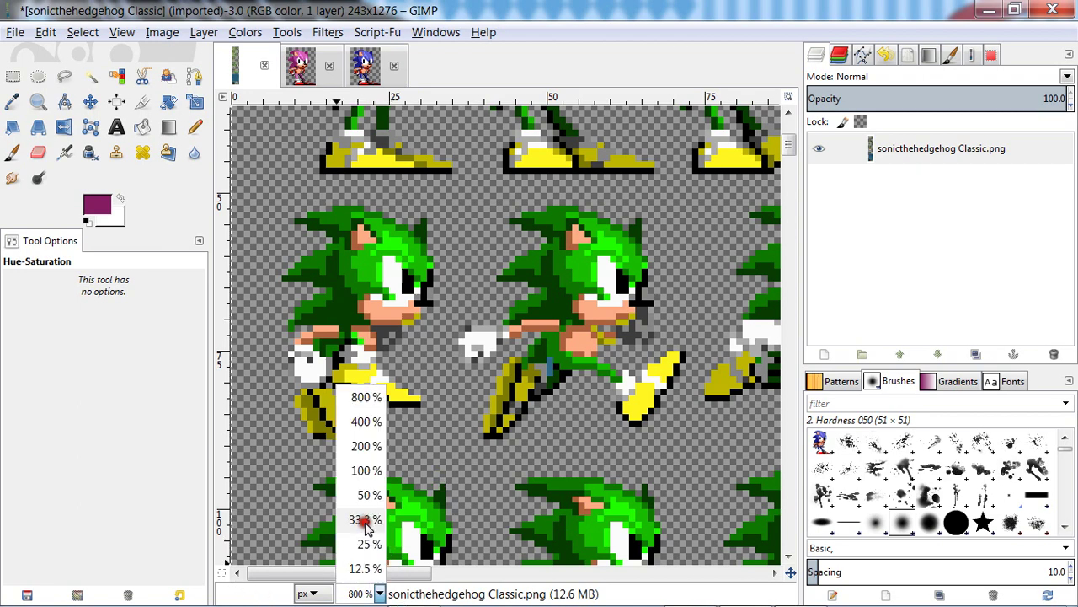
{"action": "left_click", "coordinate": [365, 472]}
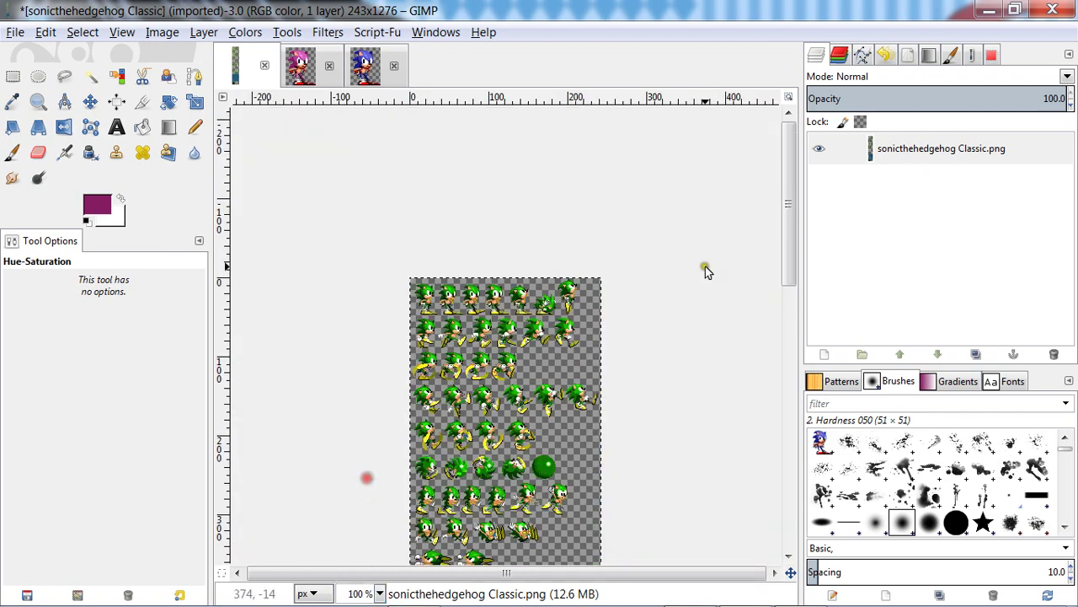
{"action": "mouse_move", "coordinate": [788, 204]}
{"action": "left_mouse_down"}
{"action": "mouse_move", "coordinate": [790, 265]}
{"action": "mouse_move", "coordinate": [790, 202]}
{"action": "left_mouse_up"}
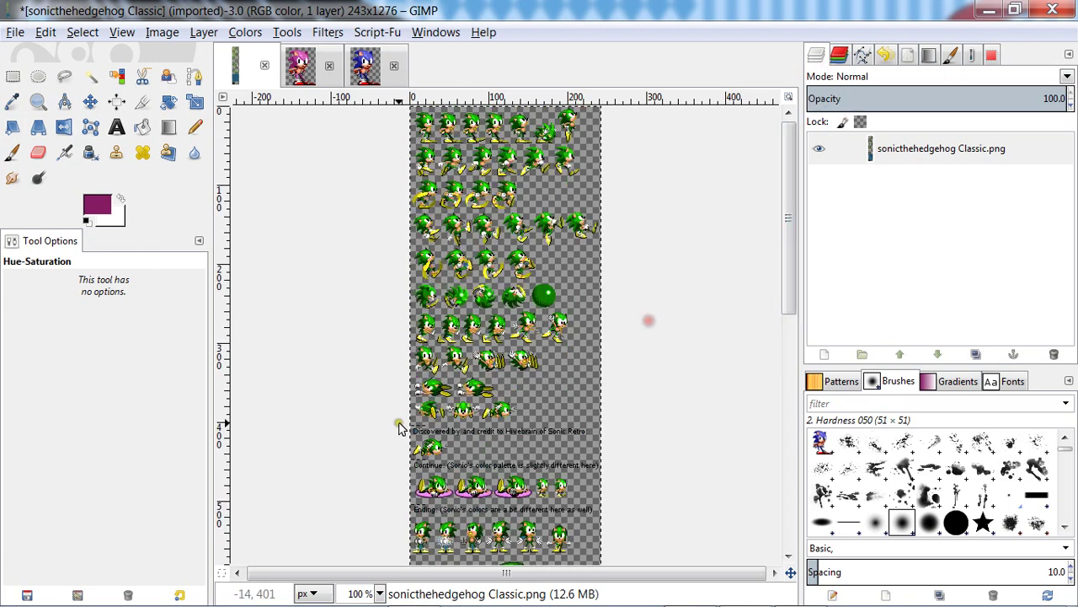
{"action": "left_click", "coordinate": [378, 594]}
{"action": "left_click", "coordinate": [384, 446]}
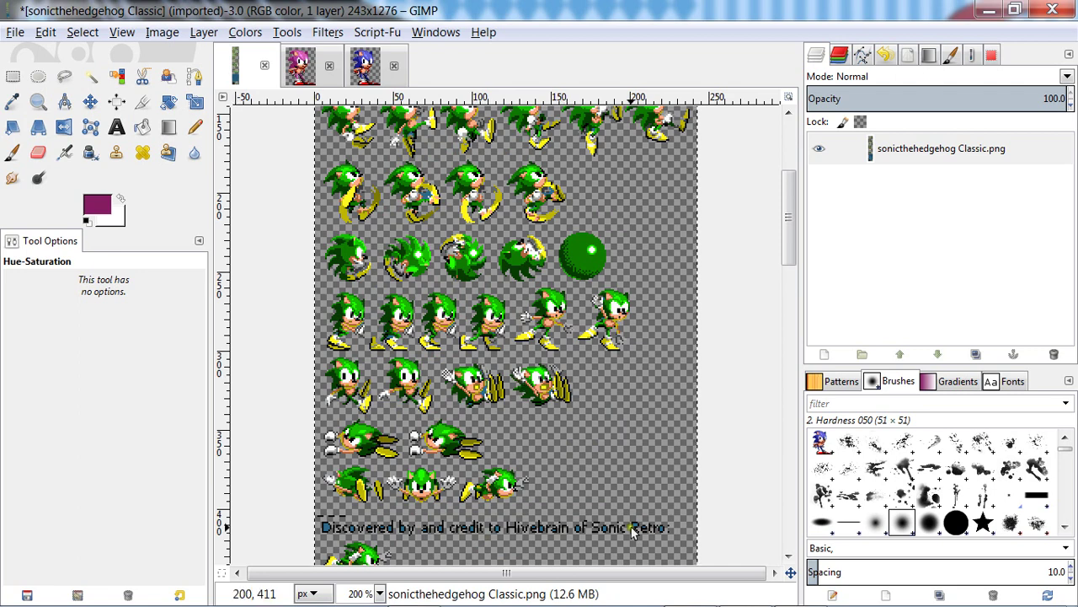
{"action": "left_click", "coordinate": [246, 32]}
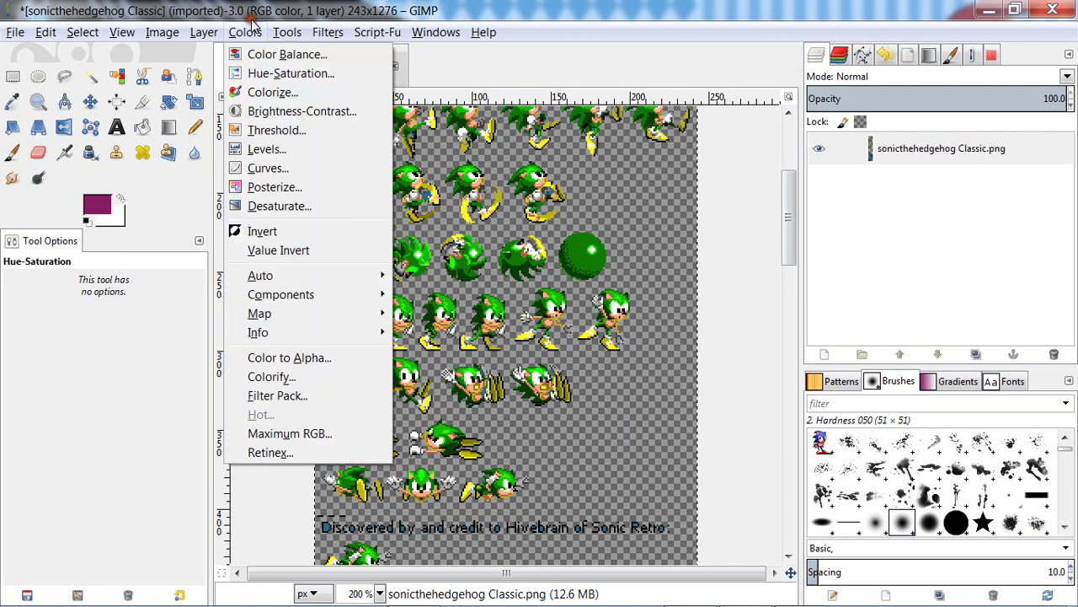
{"action": "left_click", "coordinate": [244, 27]}
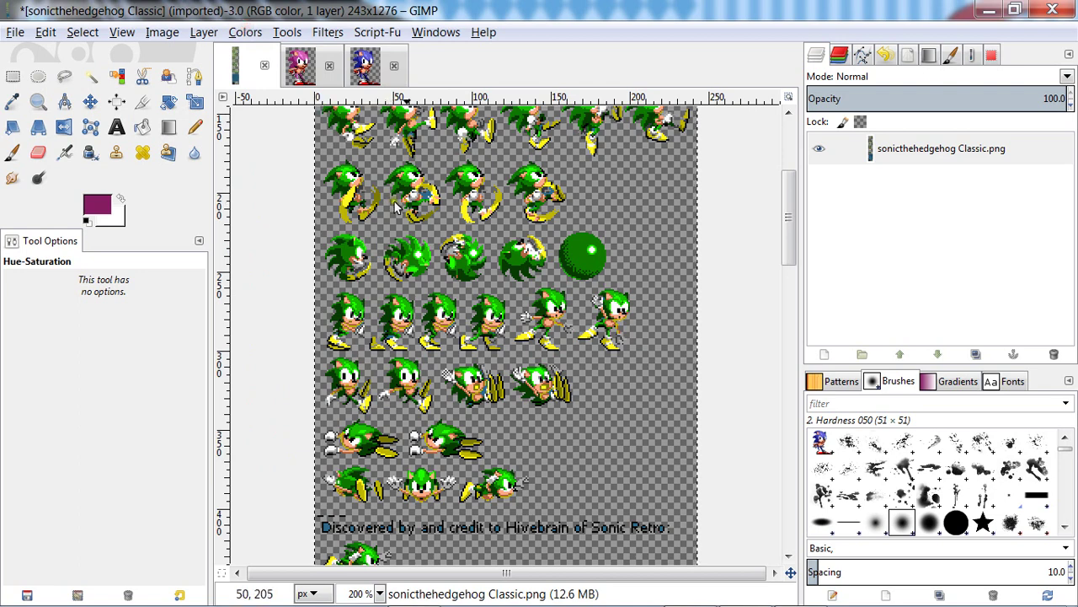
{"action": "left_click_drag", "start_coordinate": [797, 258], "coordinate": [781, 158]}
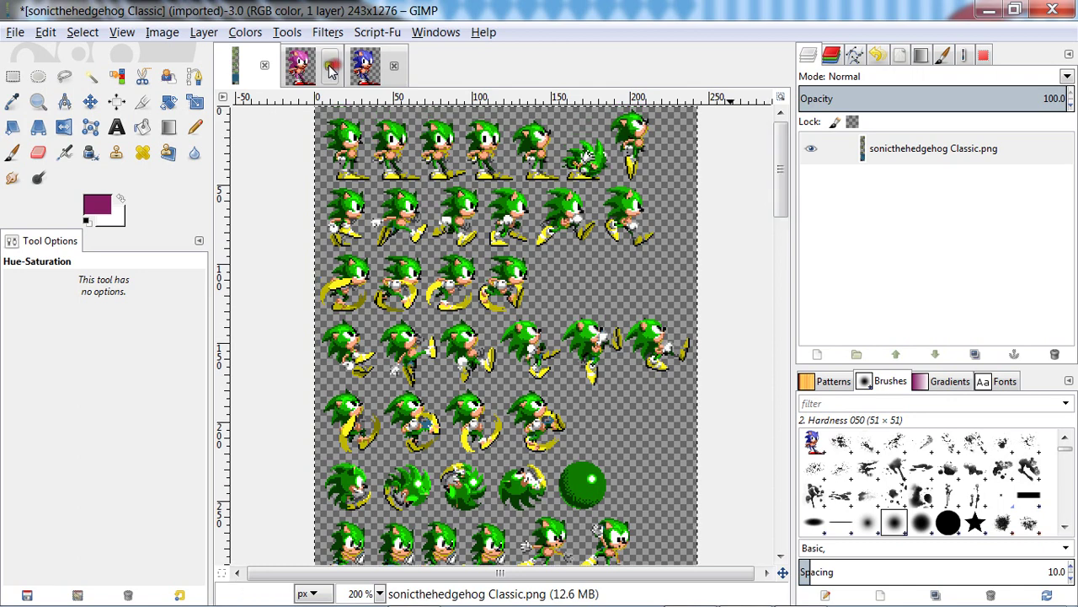
On the pink Sonic image, try a pencil pixel and a magenta hair fill, undoing both.
{"action": "left_click", "coordinate": [305, 68]}
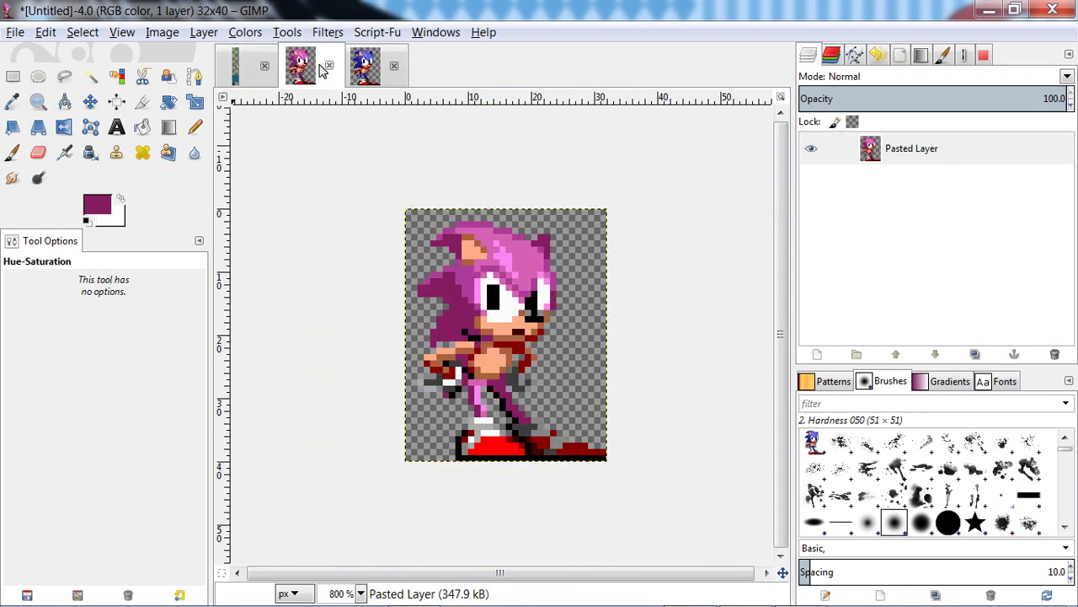
{"action": "left_click", "coordinate": [195, 127]}
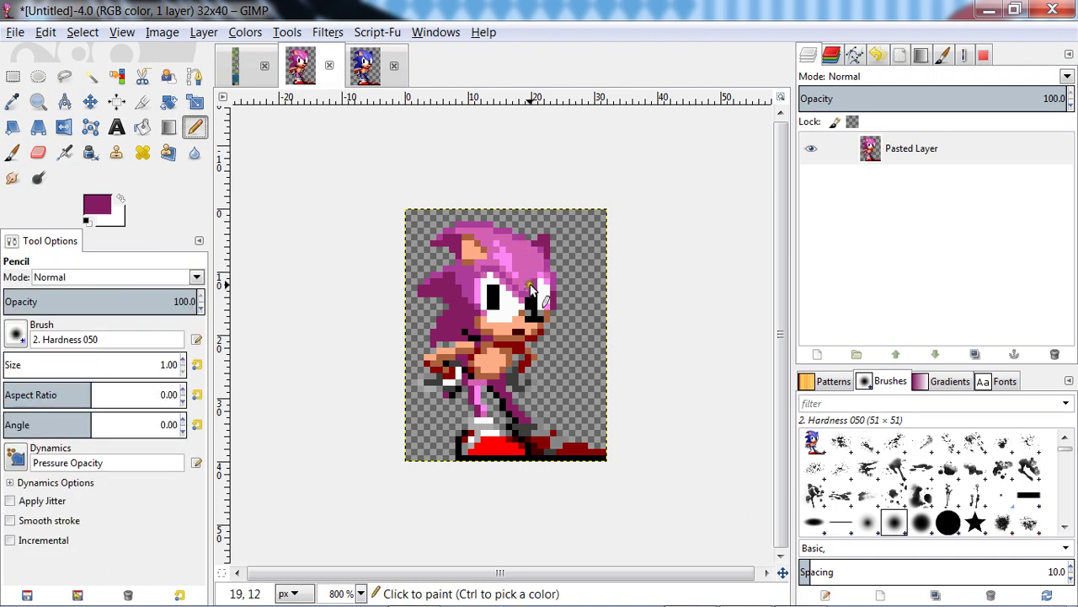
{"action": "key", "text": "ctrl+z"}
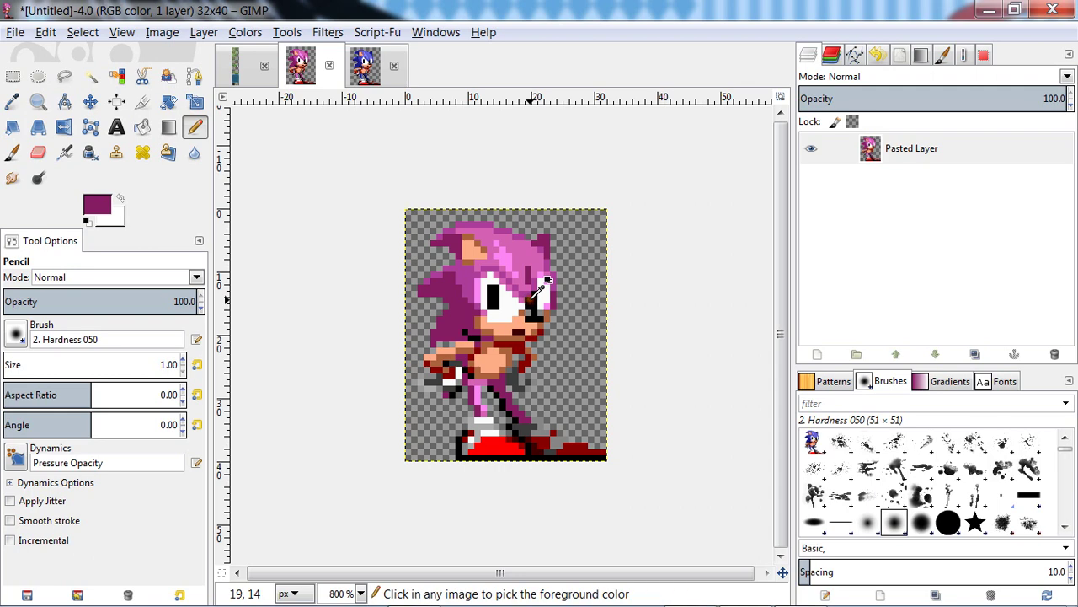
{"action": "left_click", "coordinate": [143, 127]}
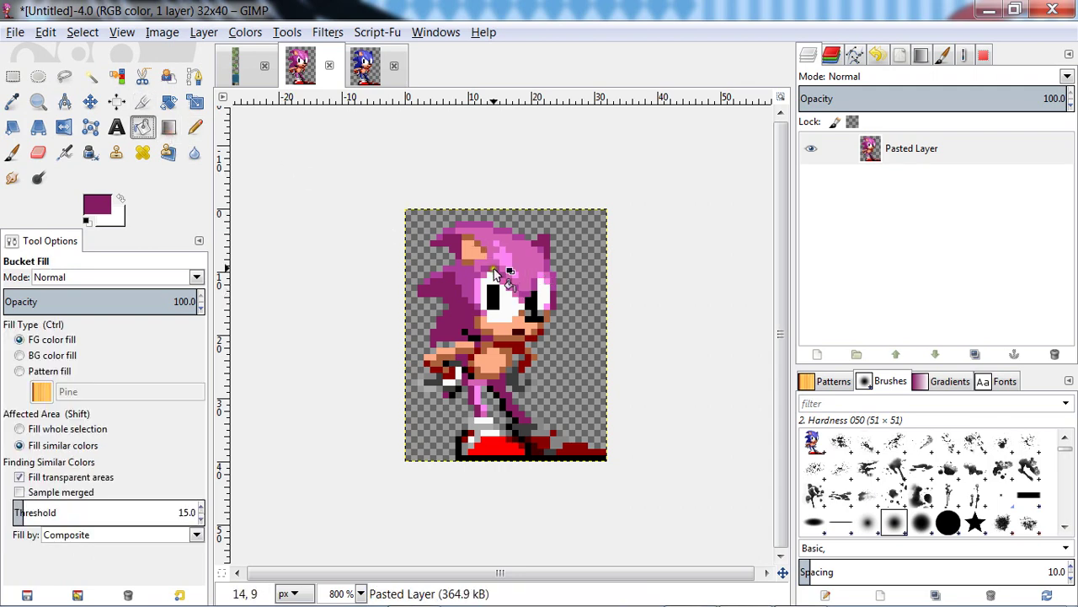
{"action": "left_click", "coordinate": [517, 259]}
{"action": "key", "text": "ctrl+z"}
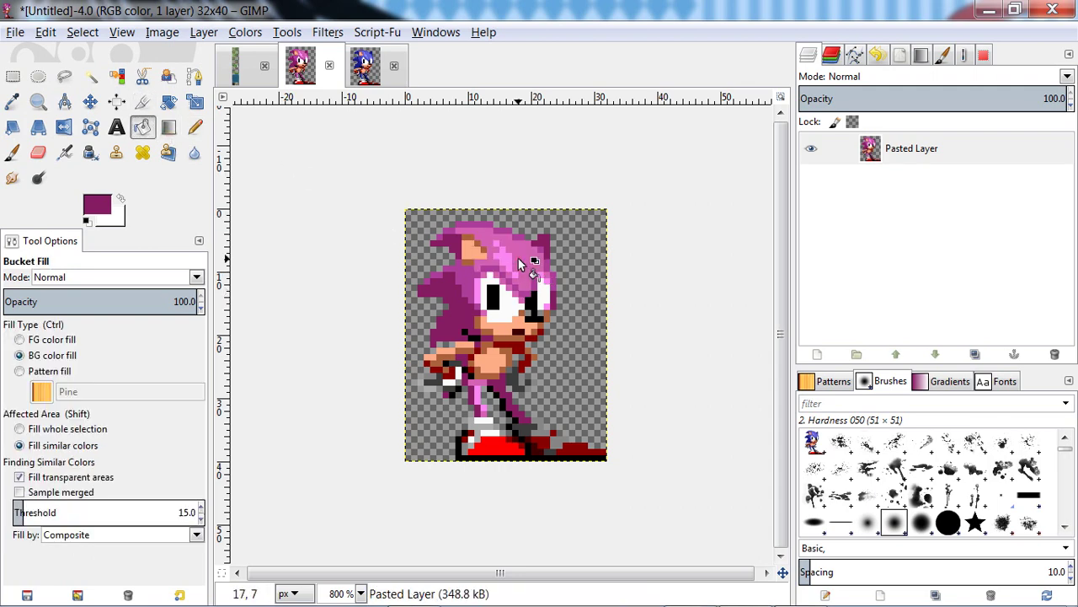
Select the pink hair with Fuzzy Select and Select by Color, then undo the last addition.
{"action": "key", "text": "u"}
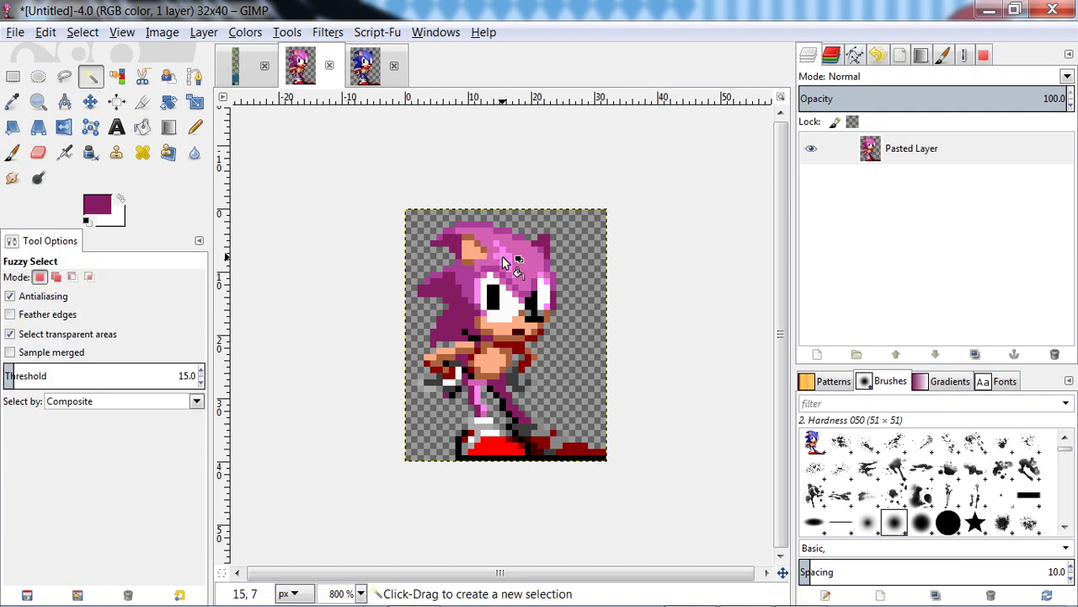
{"action": "left_click", "coordinate": [516, 256]}
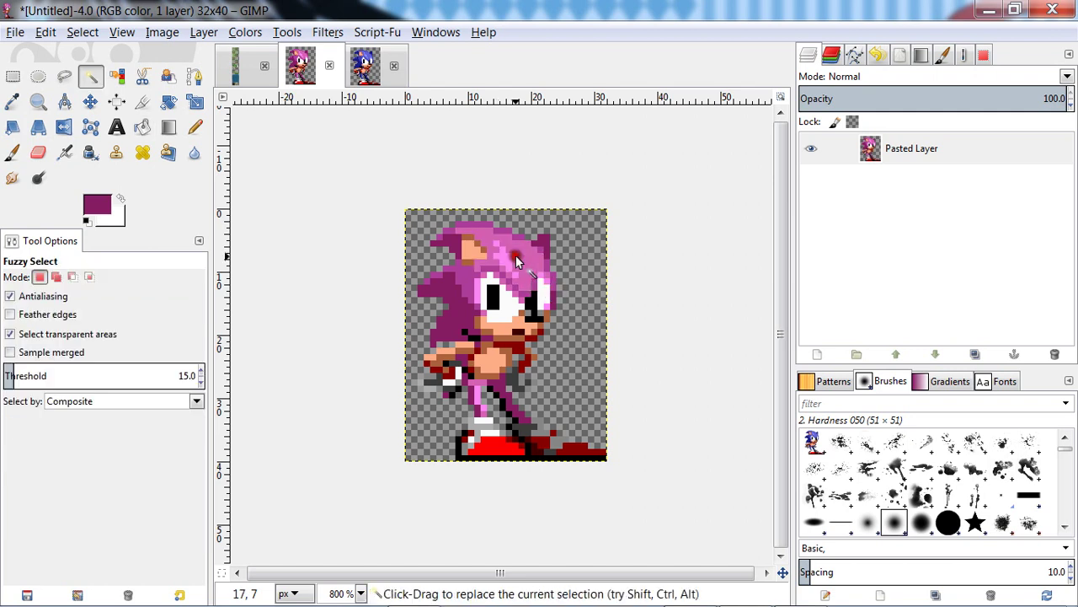
{"action": "left_click", "coordinate": [518, 260], "text": "shift"}
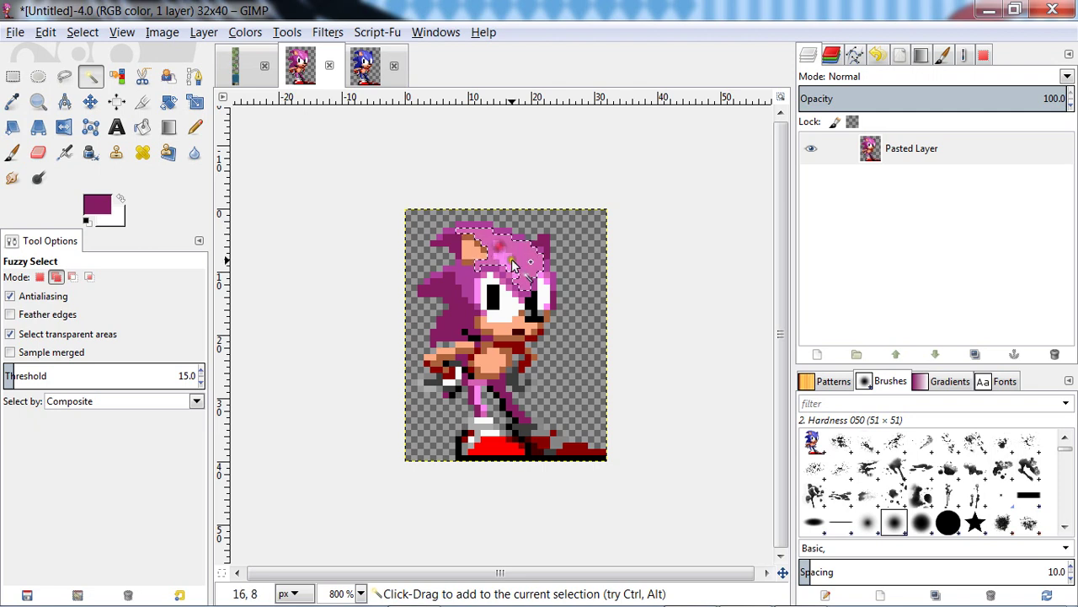
{"action": "left_click", "coordinate": [480, 230], "text": "shift"}
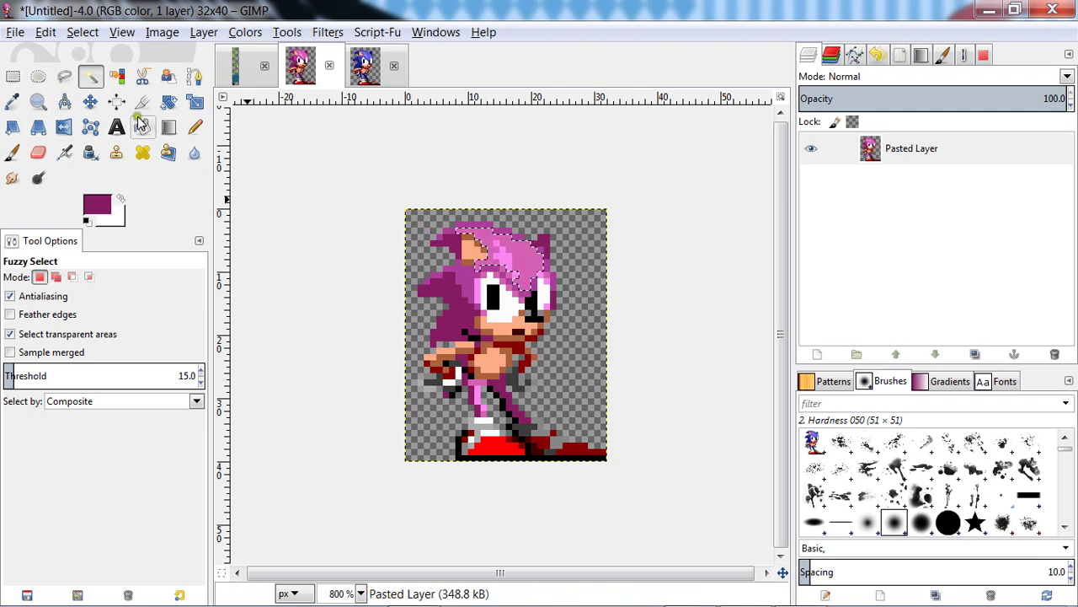
{"action": "left_click", "coordinate": [116, 77]}
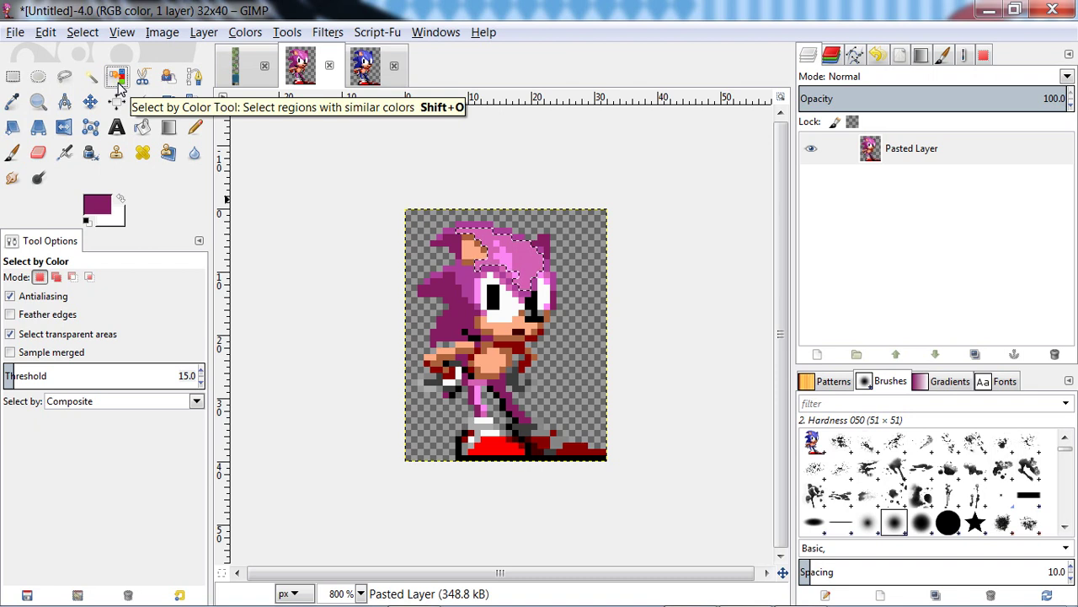
{"action": "left_click", "coordinate": [518, 268], "text": "shift"}
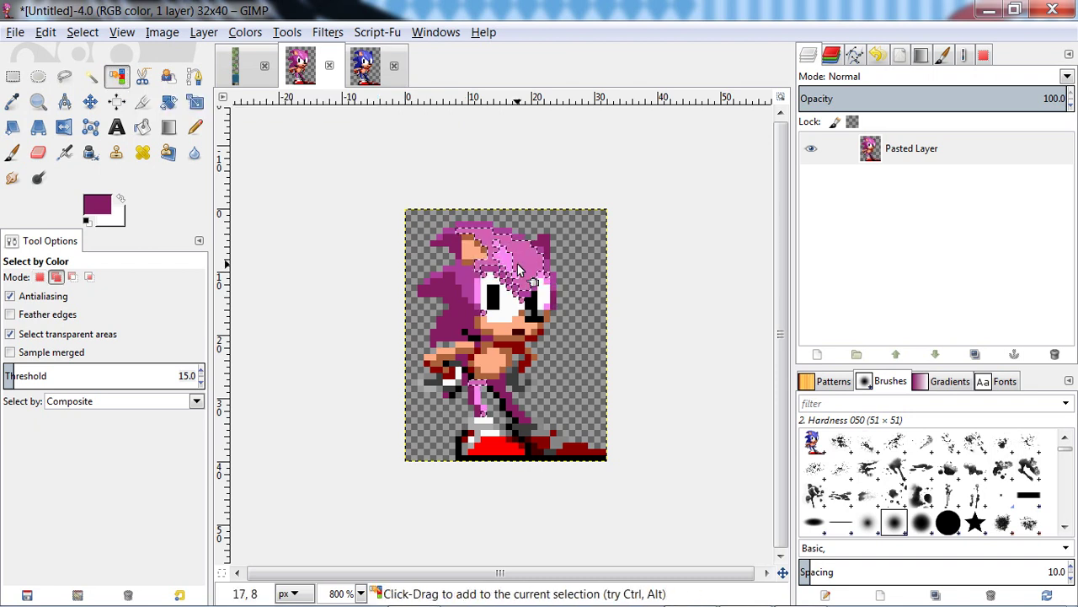
{"action": "mouse_move", "coordinate": [441, 266]}
{"action": "left_mouse_down"}
{"action": "mouse_move", "coordinate": [470, 286]}
{"action": "mouse_move", "coordinate": [456, 280]}
{"action": "left_mouse_up"}
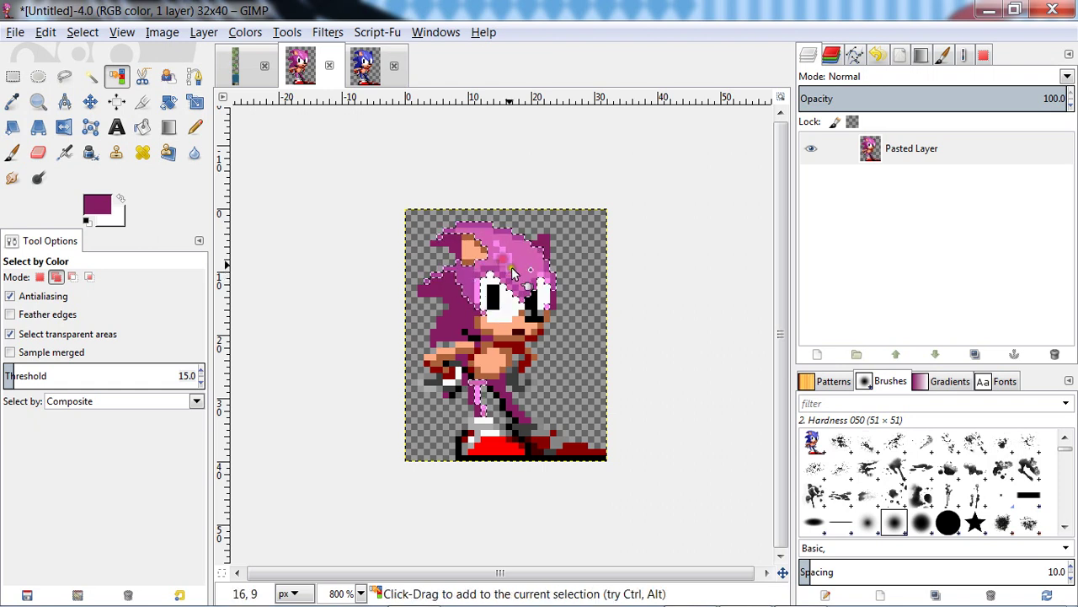
{"action": "key", "text": "ctrl+z"}
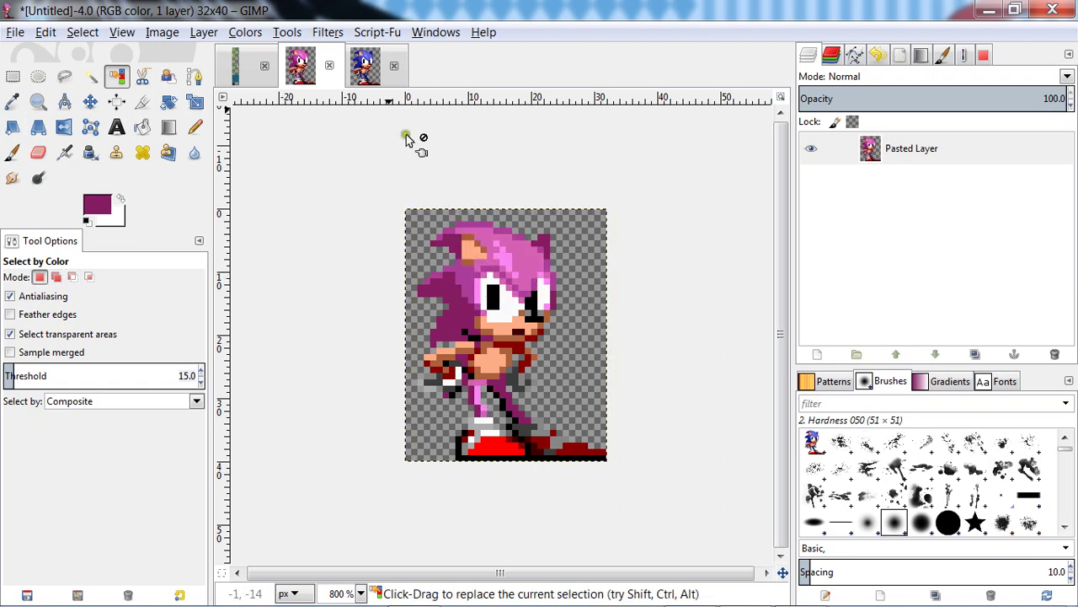
{"action": "left_click", "coordinate": [375, 72]}
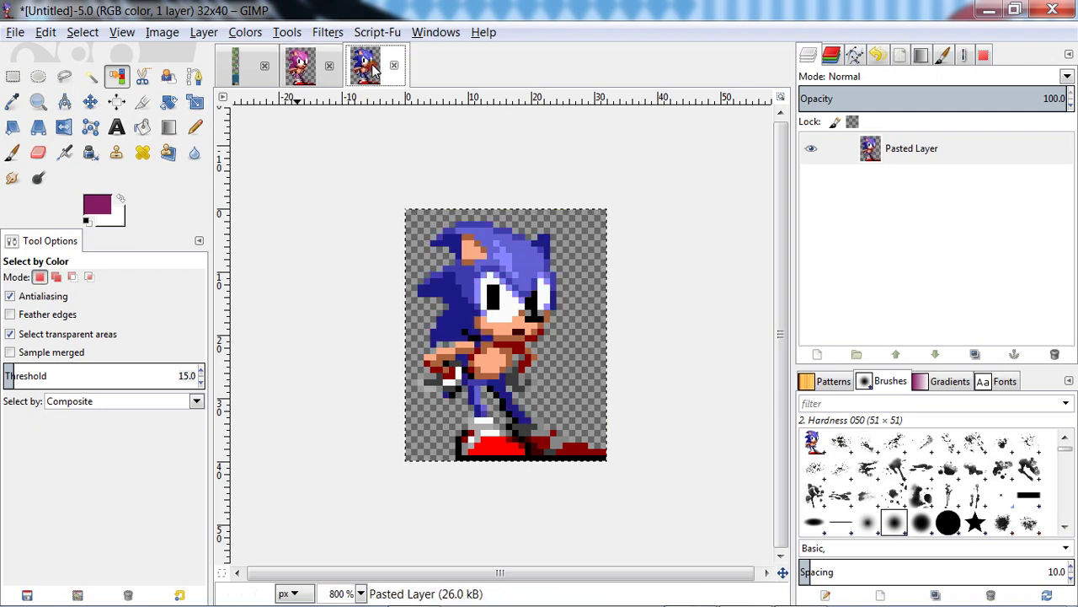
Close the blue and pink Sonic images, choosing Discard Changes for each.
{"action": "left_click", "coordinate": [477, 246]}
{"action": "left_click", "coordinate": [478, 246], "text": "ctrl"}
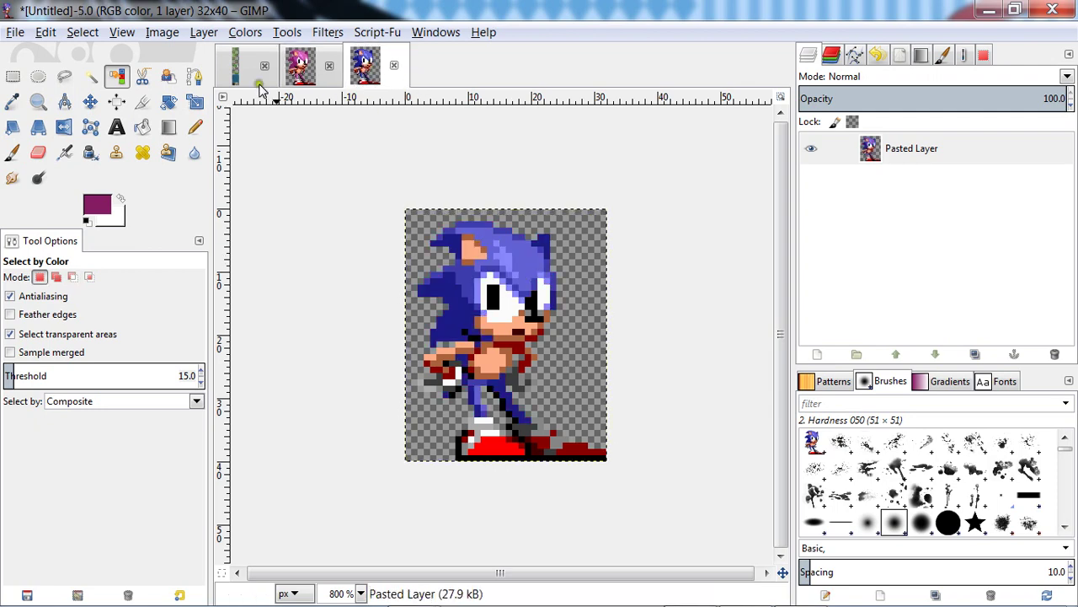
{"action": "left_click", "coordinate": [251, 74]}
{"action": "left_click", "coordinate": [394, 66]}
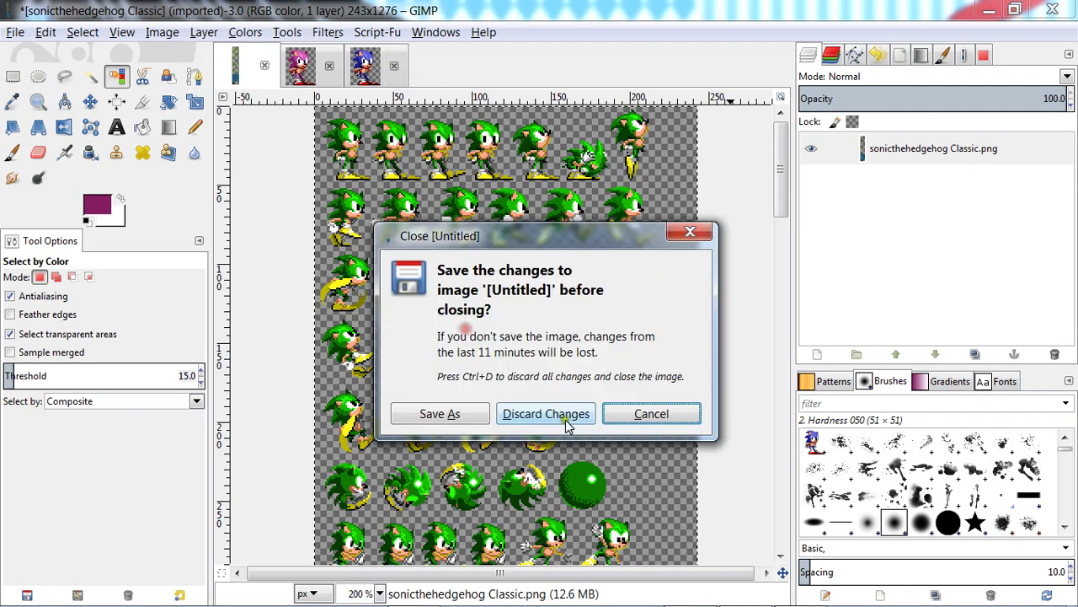
{"action": "left_click", "coordinate": [546, 414]}
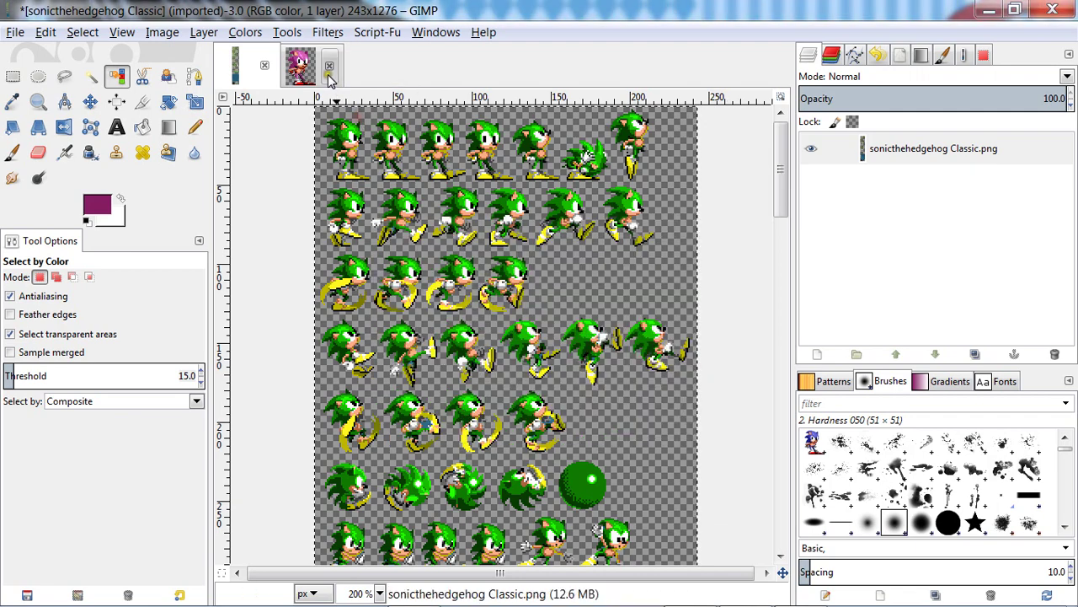
{"action": "left_click", "coordinate": [329, 66]}
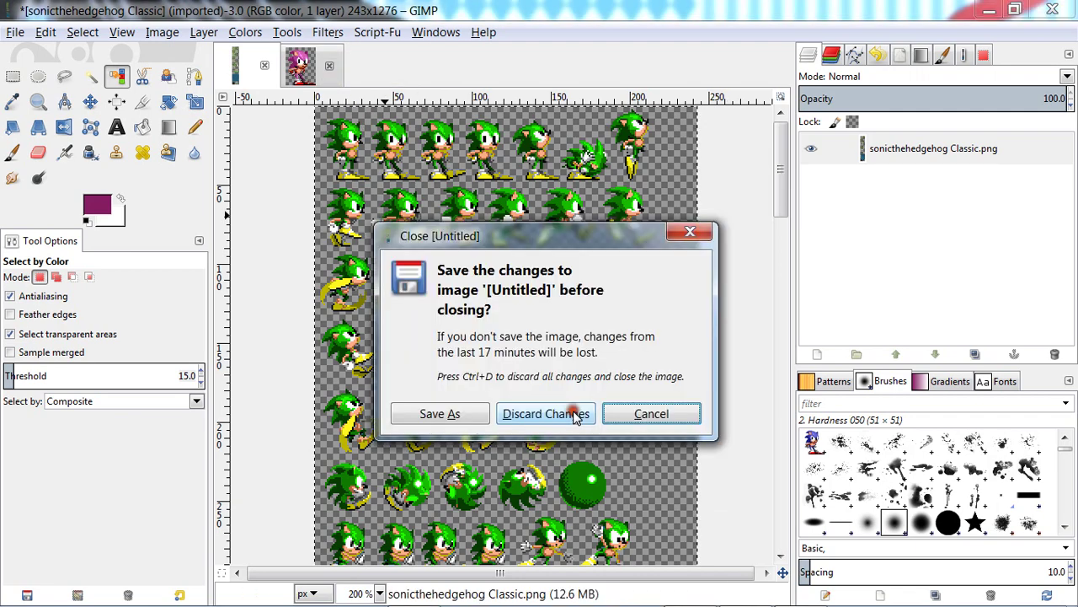
{"action": "left_click", "coordinate": [575, 417]}
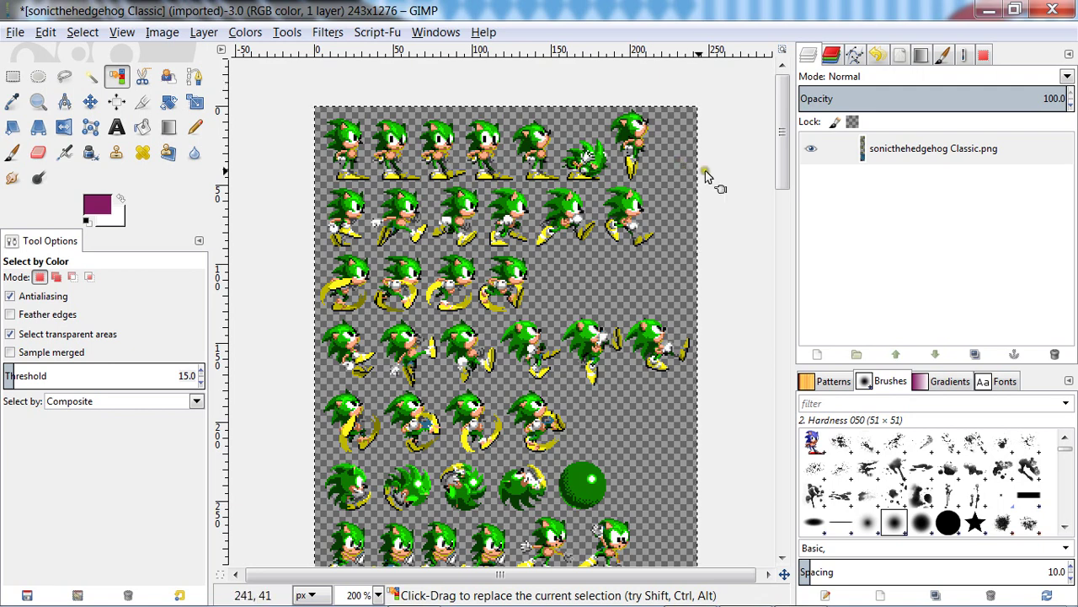
{"action": "mouse_move", "coordinate": [624, 560]}
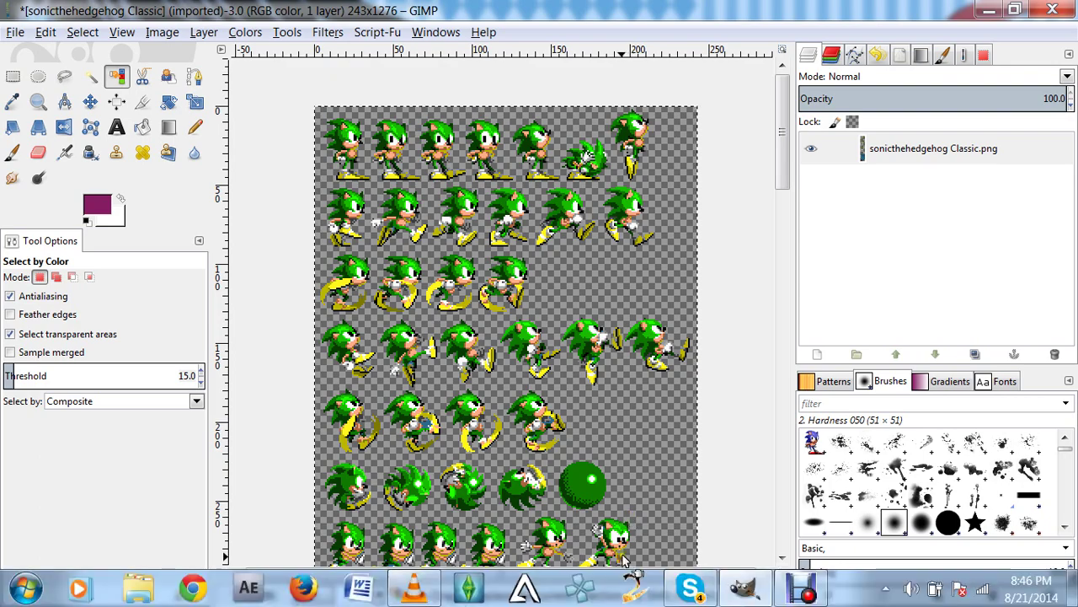